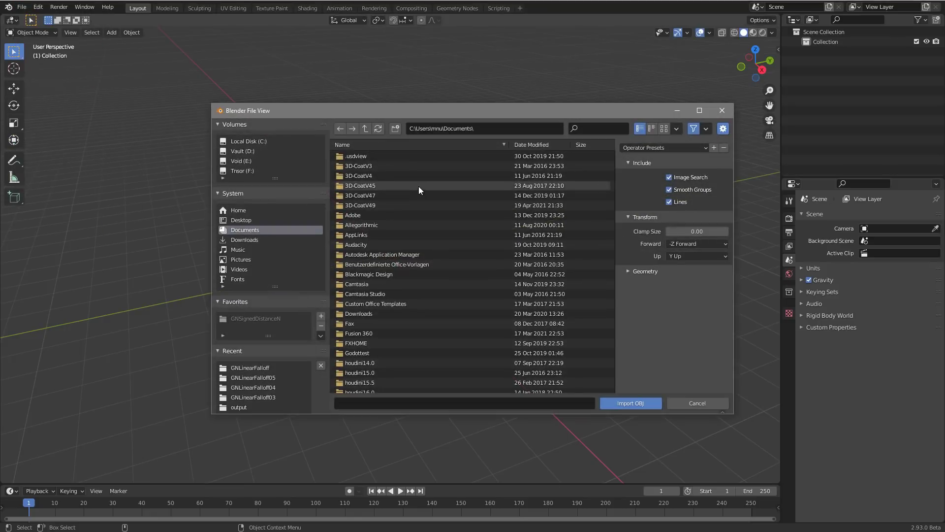
Import the hand OBJ model from the folder F:\Entagma\GNLinearFalloff.
click(496, 131)
text(F:\Entagma\GNLinearFalloff\)
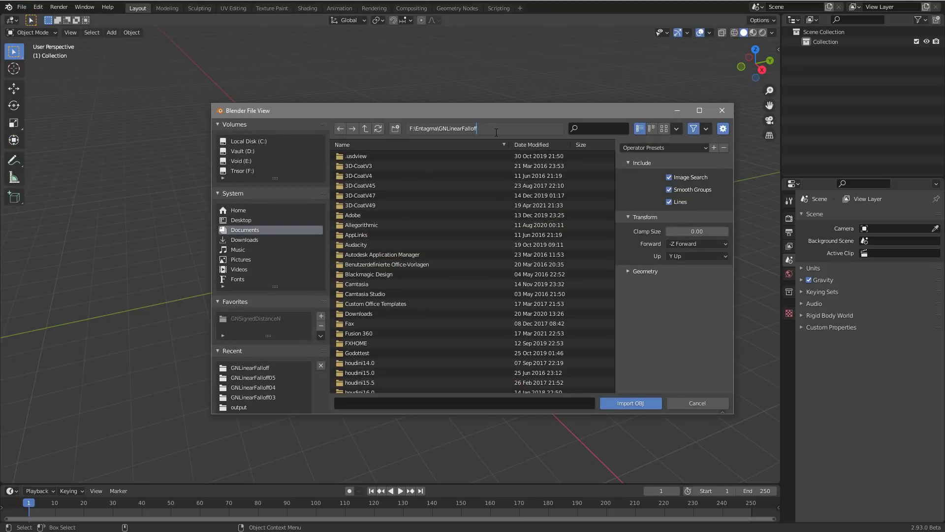
key(Return)
click(420, 176)
click(640, 403)
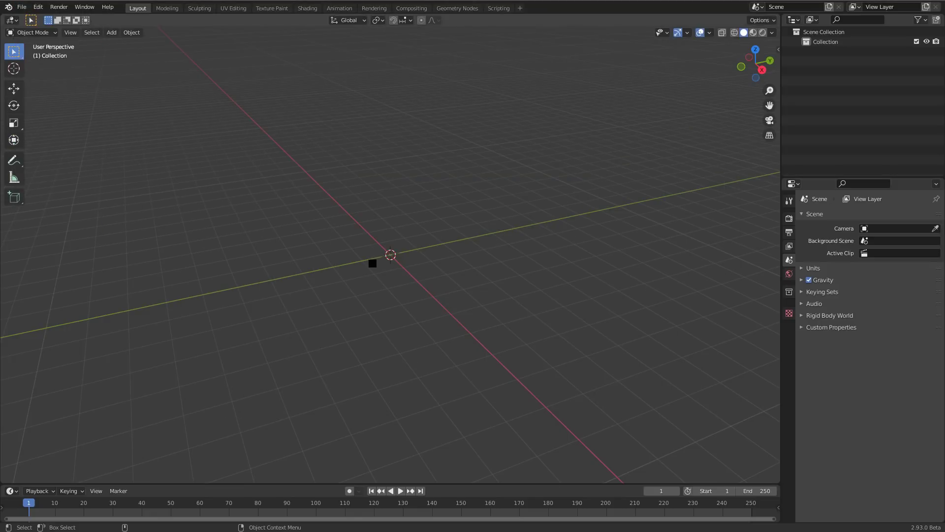
Move the imported hand so that its wrist sits at the world origin.
middle_drag(394, 306, 358, 291)
scroll(439, 170, up, 5)
key(g)
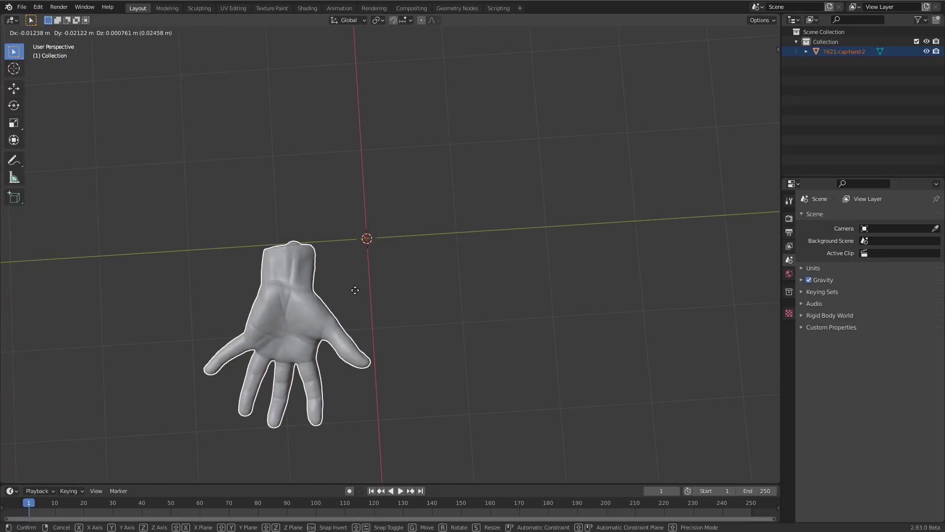
click(441, 290)
middle_drag(441, 290, 471, 317)
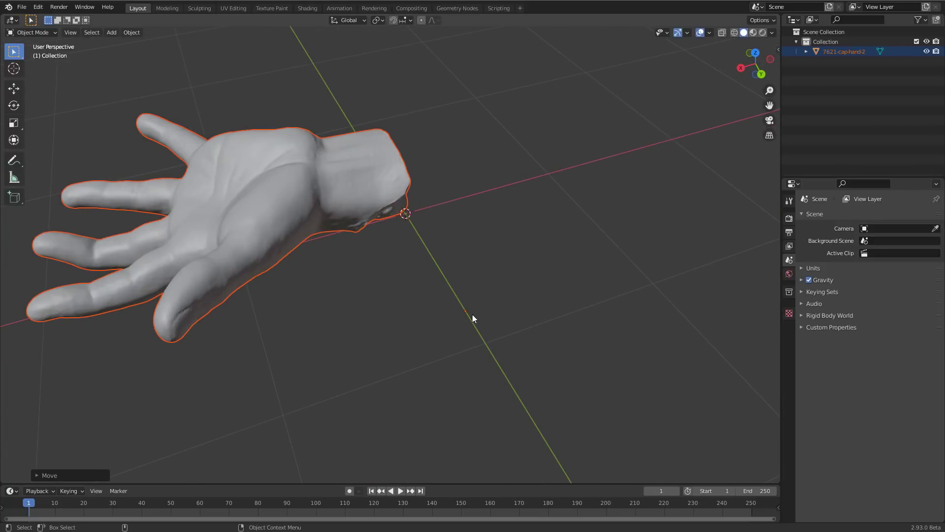
Set the hand's origin to the 3D cursor.
click(133, 33)
mouse_move(162, 54)
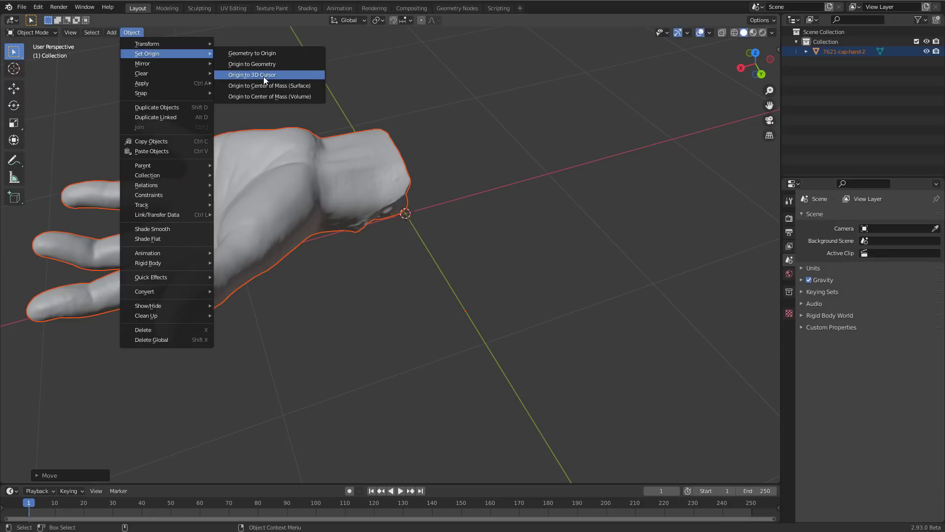
click(264, 76)
middle_drag(474, 230, 193, 373)
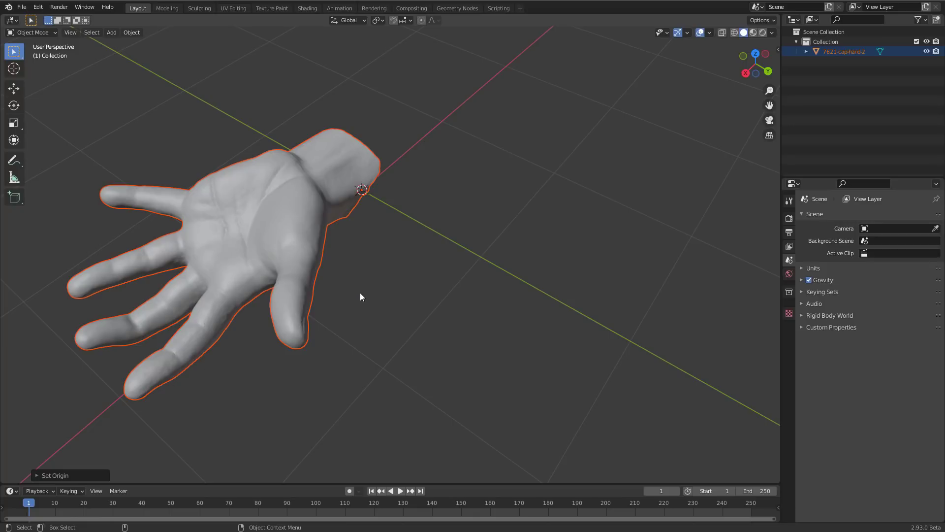
Split the 3D viewport vertically and turn the larger new area into a Geometry Node Editor.
drag(778, 15, 217, 246)
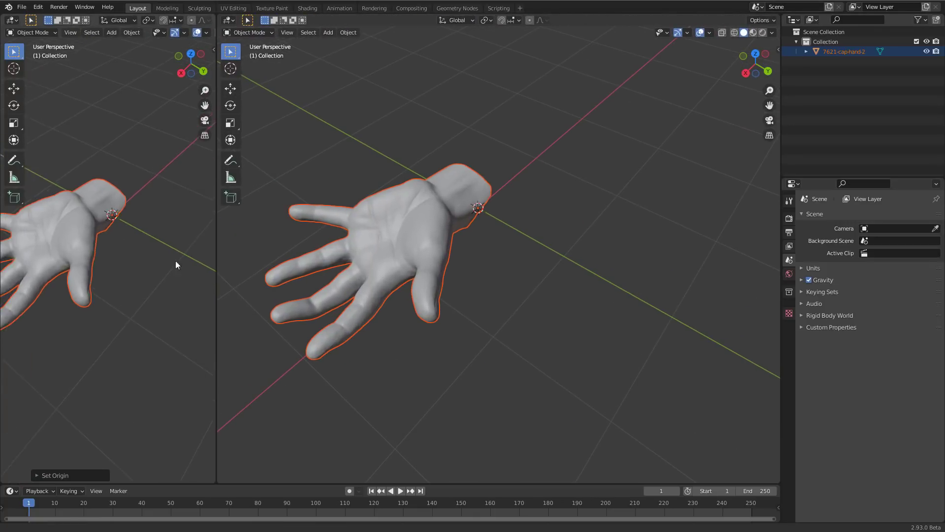
click(229, 19)
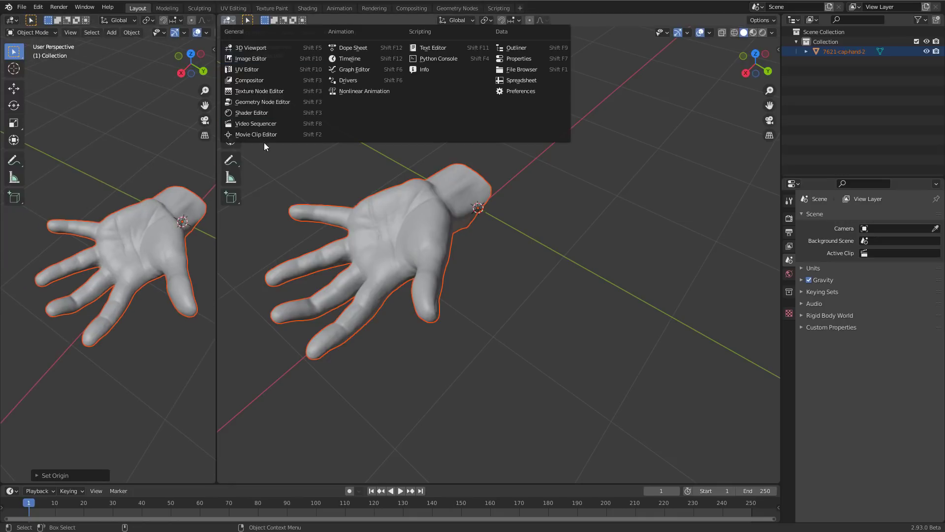
click(265, 101)
Create a new geometry node tree on the hand object and name it reveal.
click(844, 51)
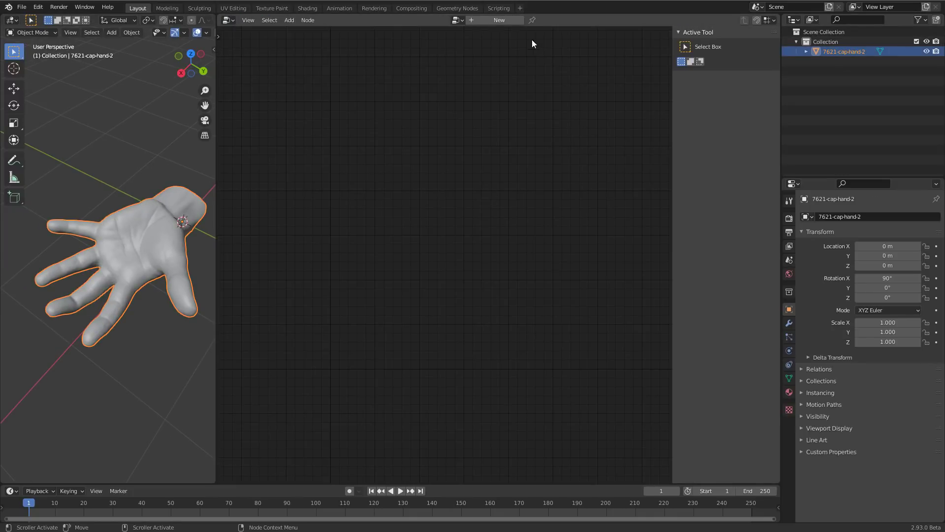
click(494, 20)
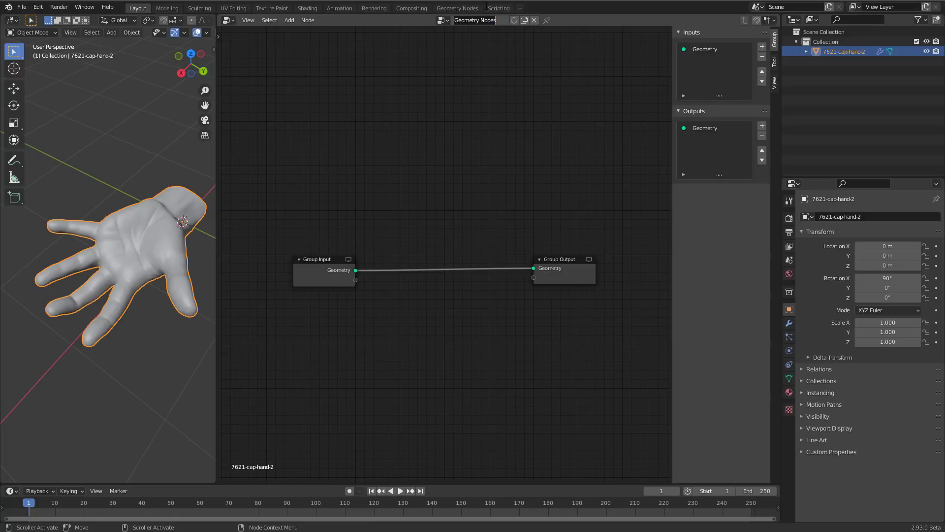
text(reveal)
key(Return)
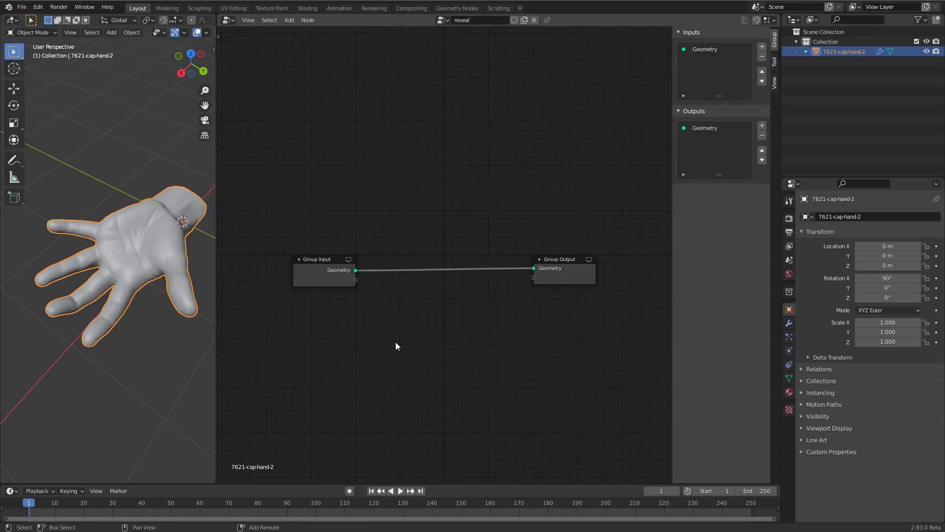
Insert a Point Distribute node between Group Input and Group Output and set its distribution method to Poisson Disk.
key(shift+a)
mouse_move(400, 323)
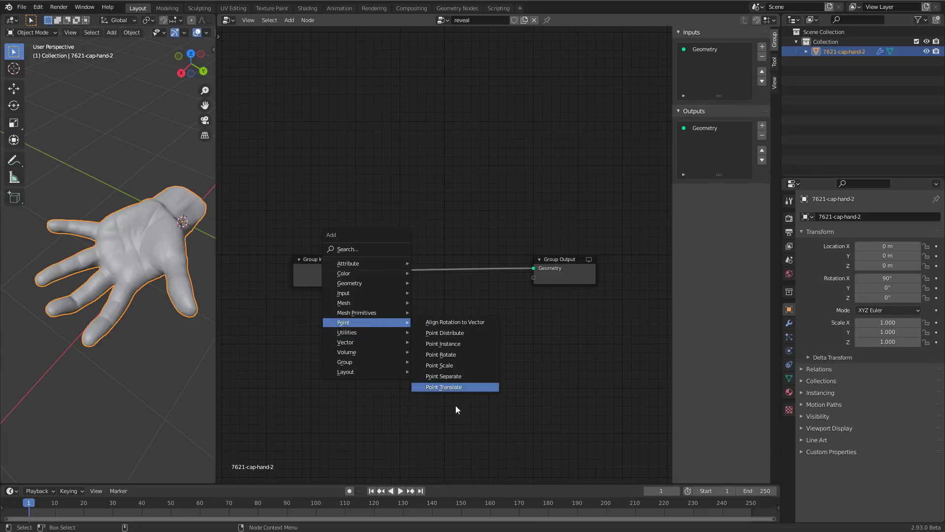
click(448, 333)
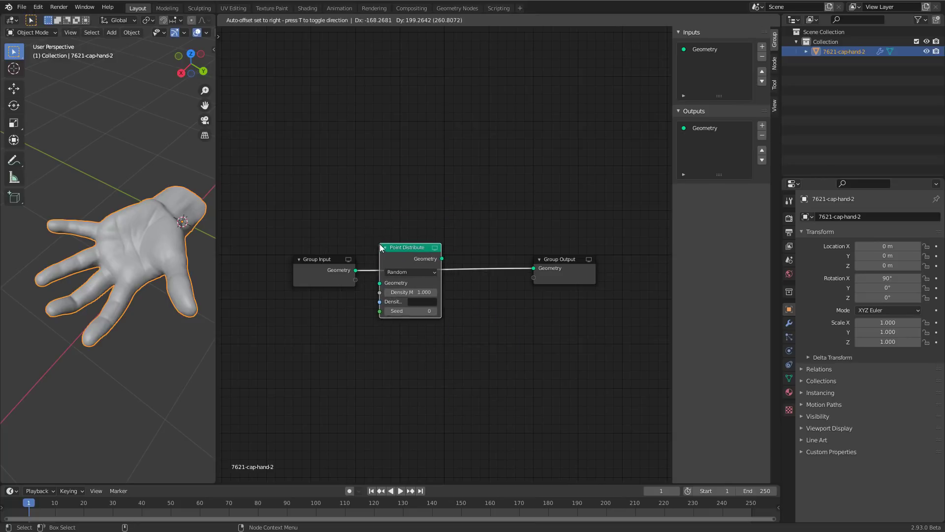
click(387, 244)
scroll(423, 320, up, 2)
click(397, 285)
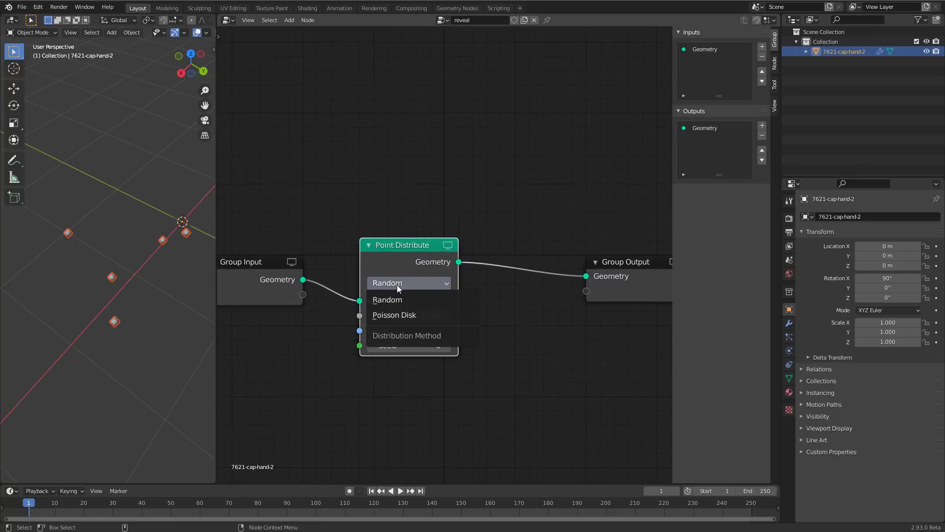
click(399, 315)
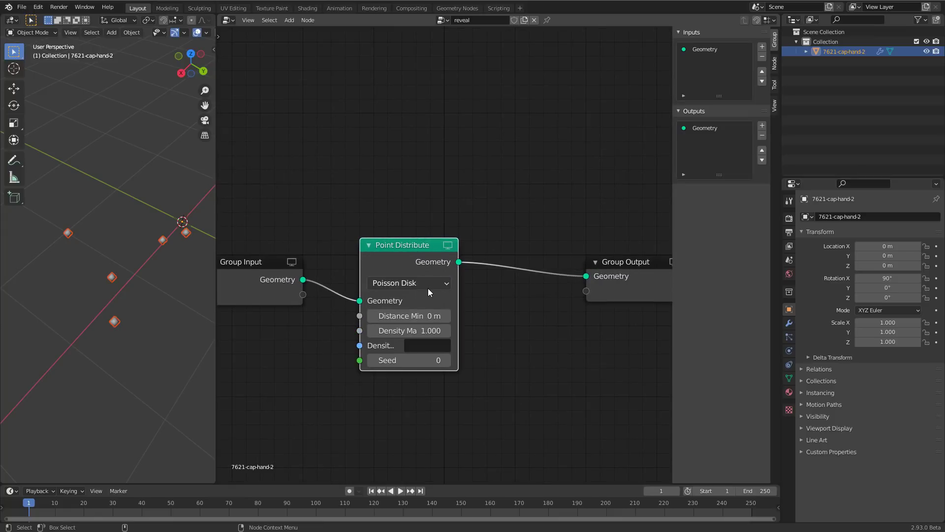
Set Point Distribute's maximum density to 10000 and its minimum distance to 0.03 m.
click(391, 330)
text(10000)
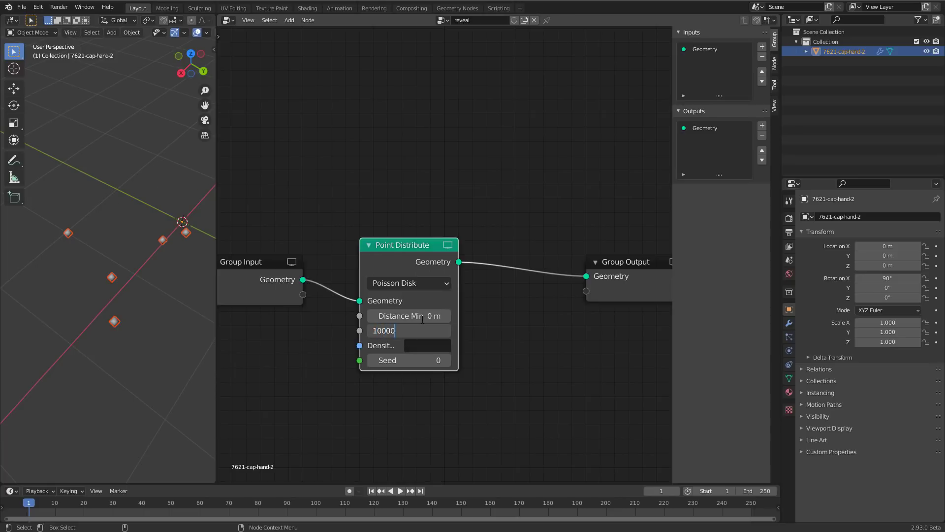
key(Return)
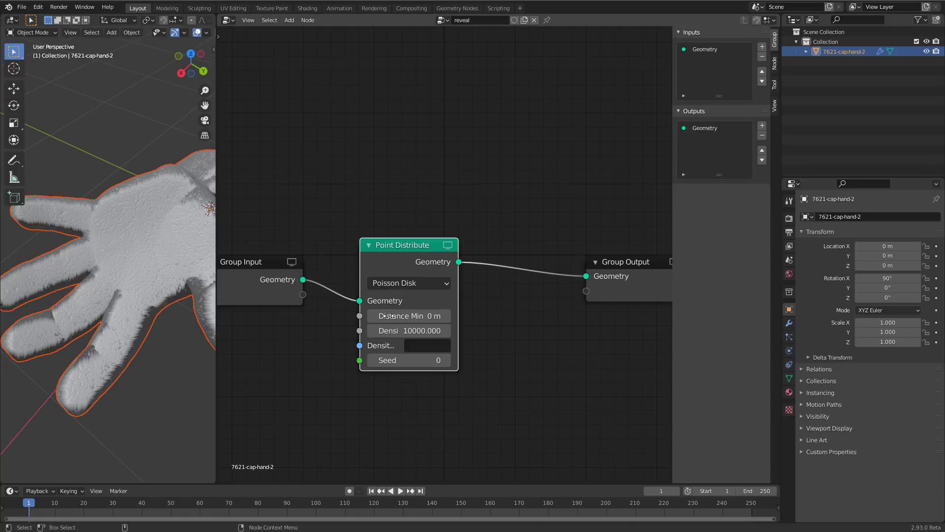
click(431, 316)
text(0.03)
key(Return)
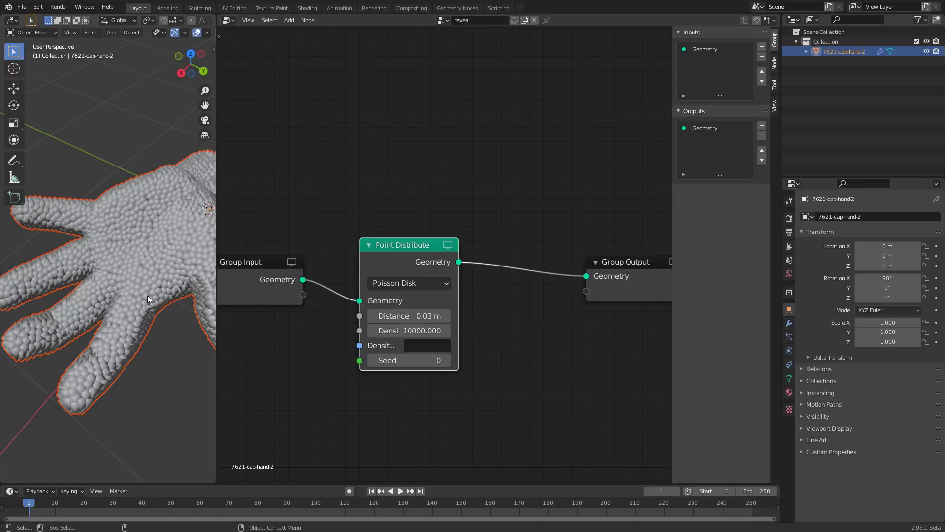
middle_drag(114, 279, 122, 281)
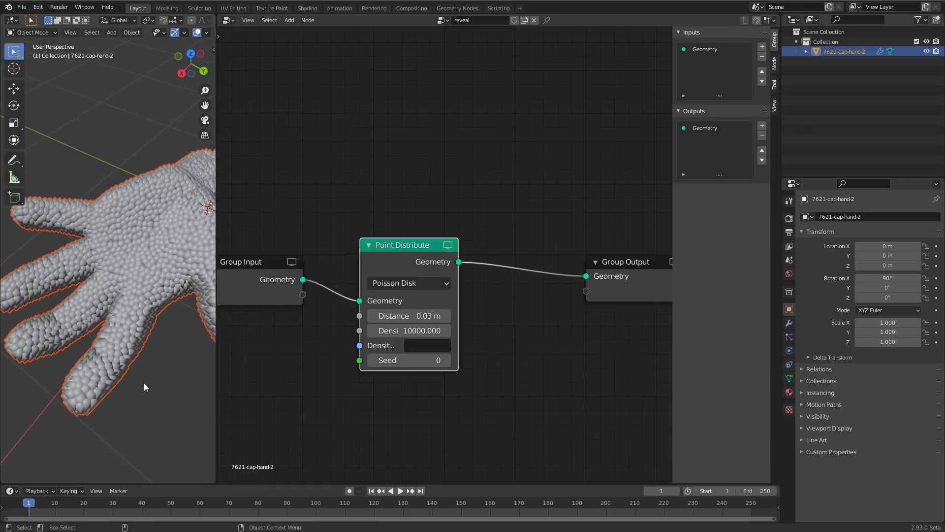
Add a cube mesh to the scene at the 3D cursor, then leave it deselected.
click(167, 397)
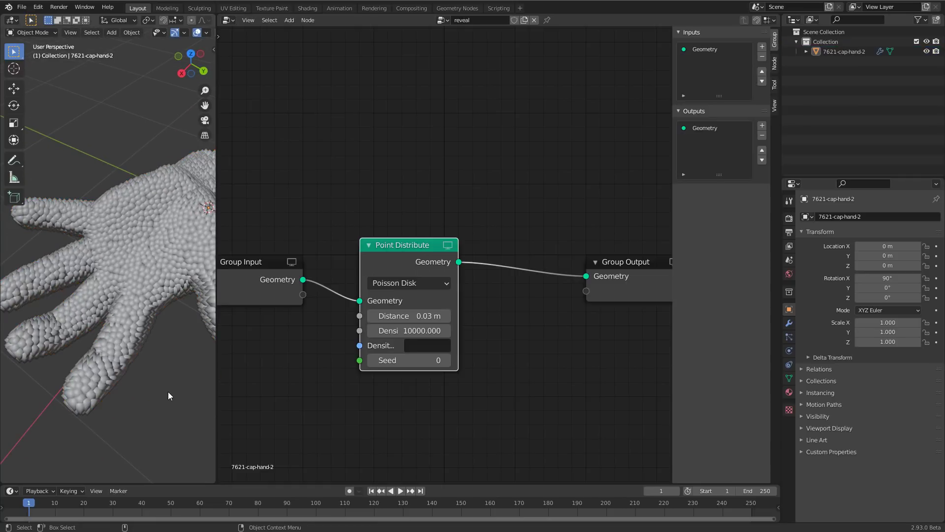
key(shift+a)
mouse_move(145, 332)
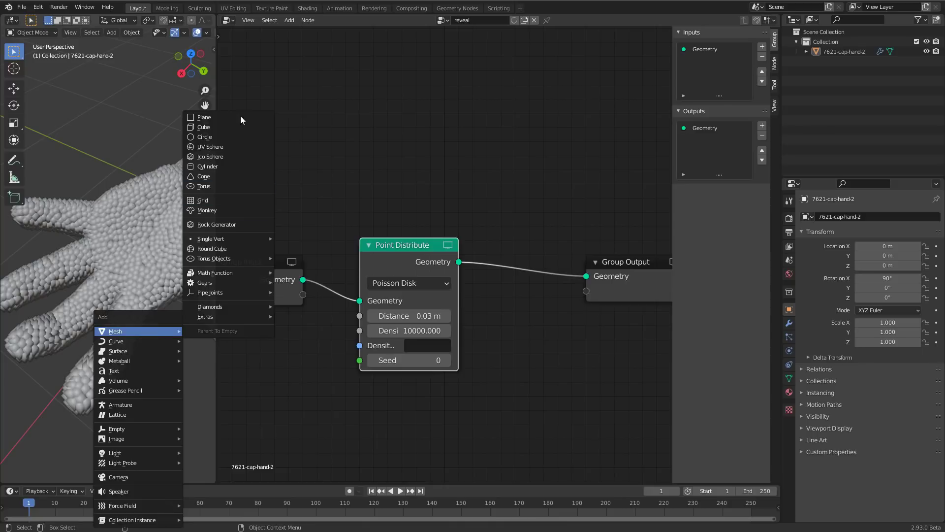
click(207, 127)
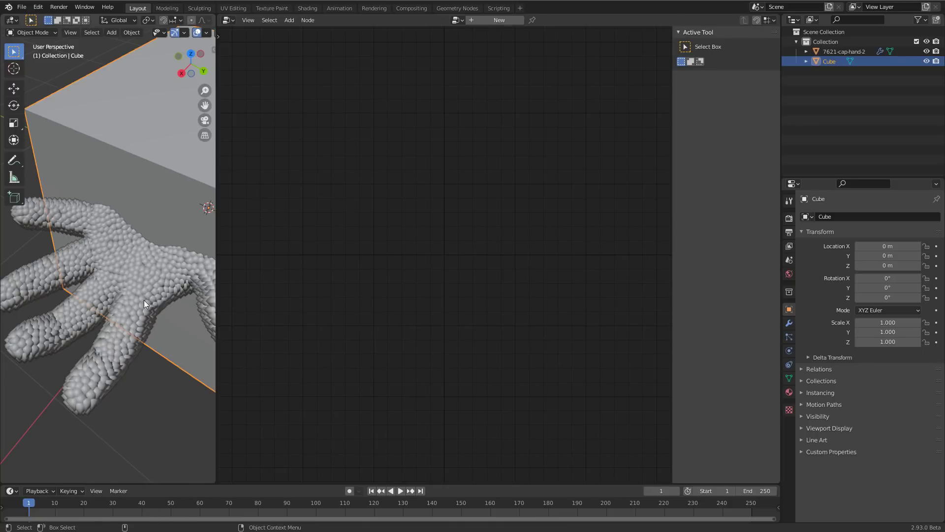
key(alt+a)
Insert a Point Instance node after Point Distribute in the hand's node tree and assign the Cube as its object.
click(843, 51)
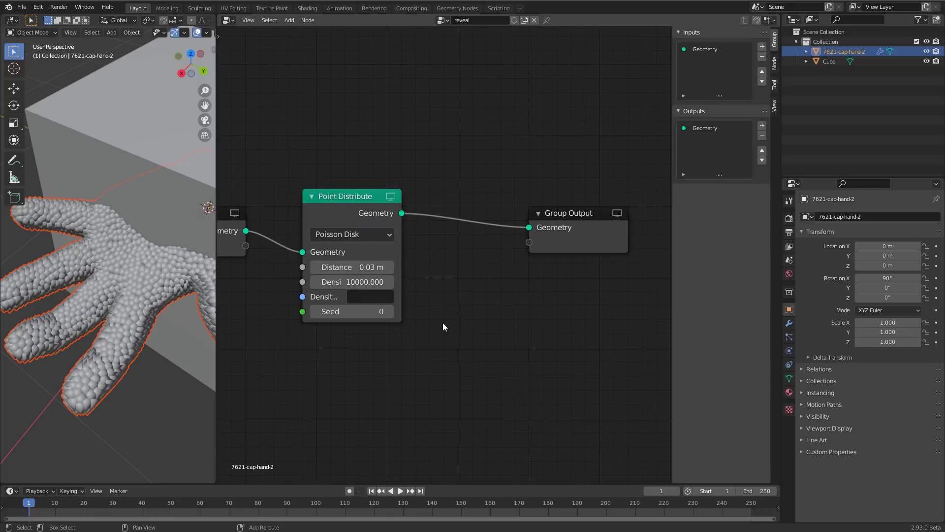
key(shift+a)
mouse_move(428, 342)
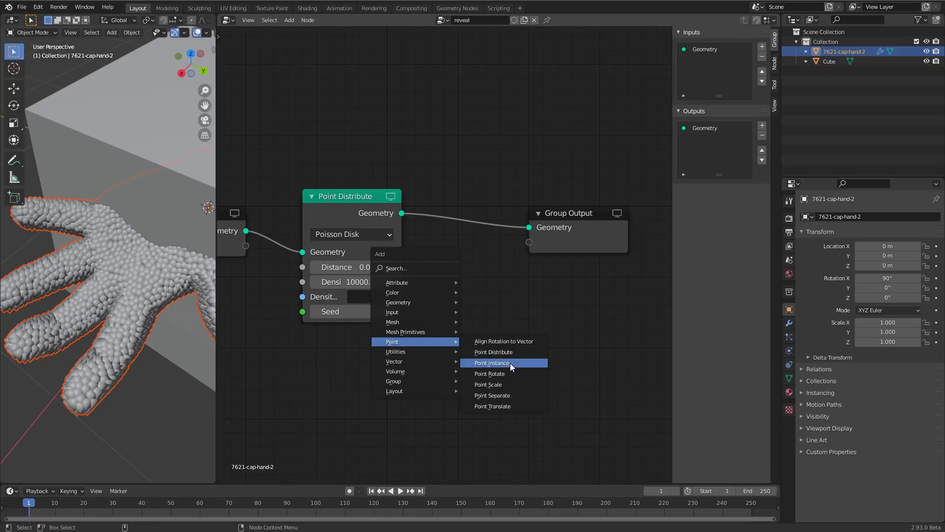
click(511, 363)
click(471, 211)
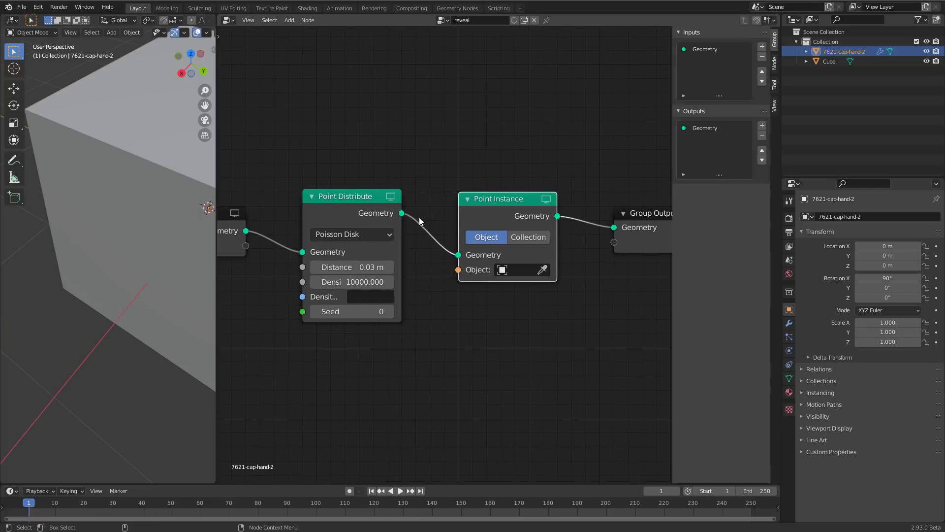
click(518, 270)
click(507, 303)
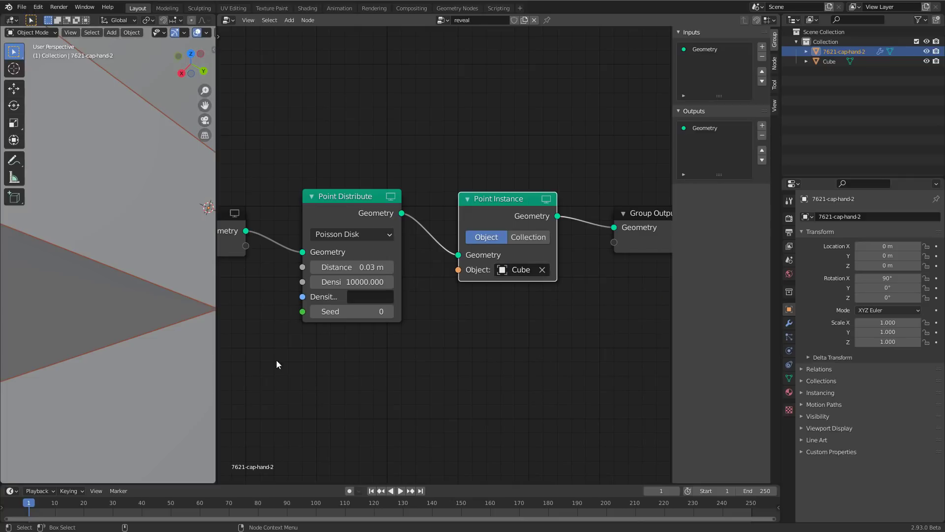
Scale the cube's mesh down in Edit Mode until the instances form small separate cubes covering the hand.
scroll(132, 278, down, 5)
mouse_move(113, 304)
middle_down()
mouse_move(99, 280)
mouse_move(132, 231)
mouse_move(120, 316)
mouse_move(129, 306)
middle_up()
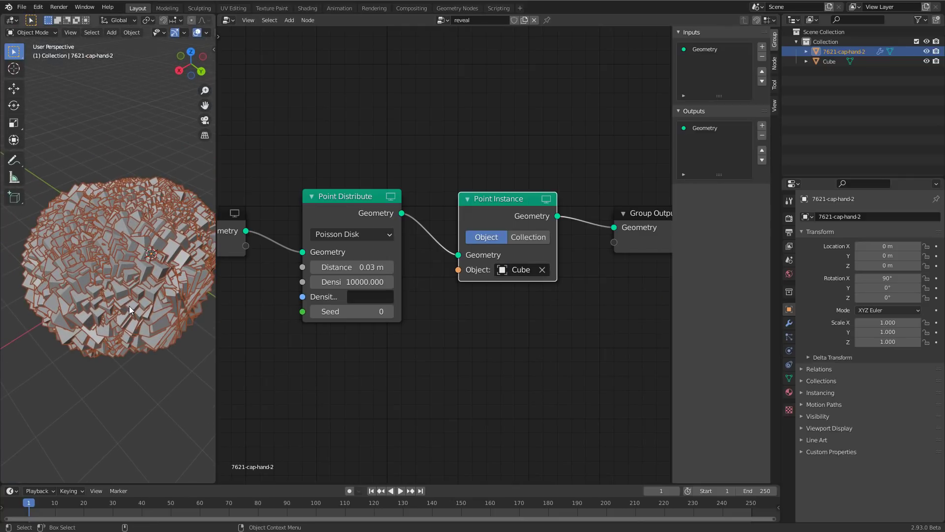
click(831, 61)
key(Tab)
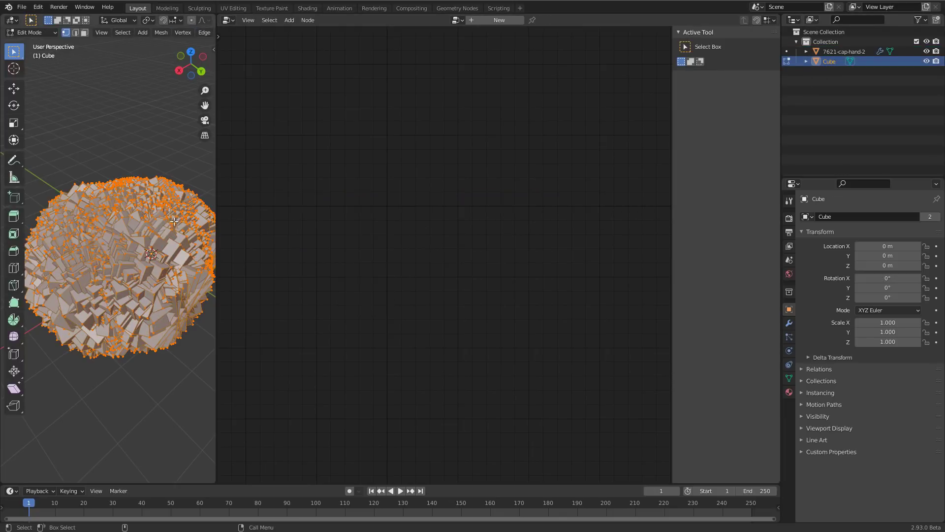
key(s)
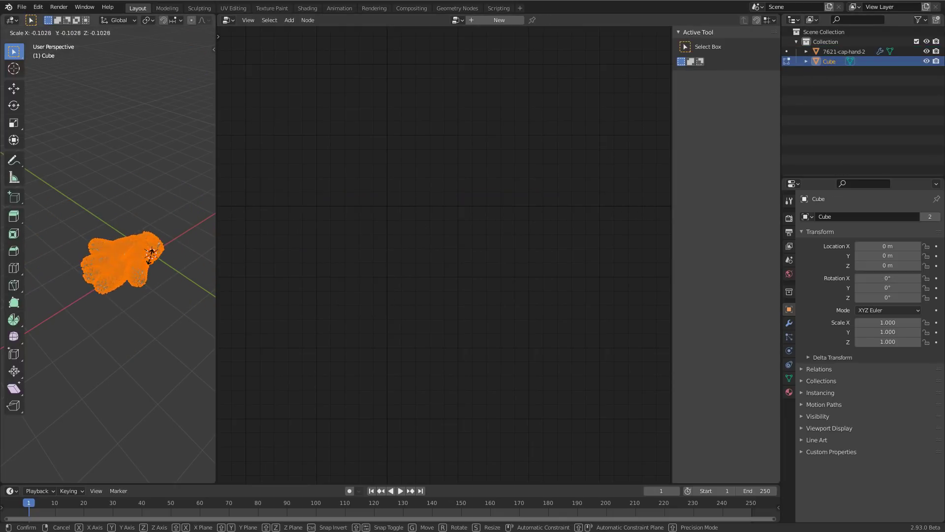
click(151, 254)
scroll(101, 312, up, 4)
key(s)
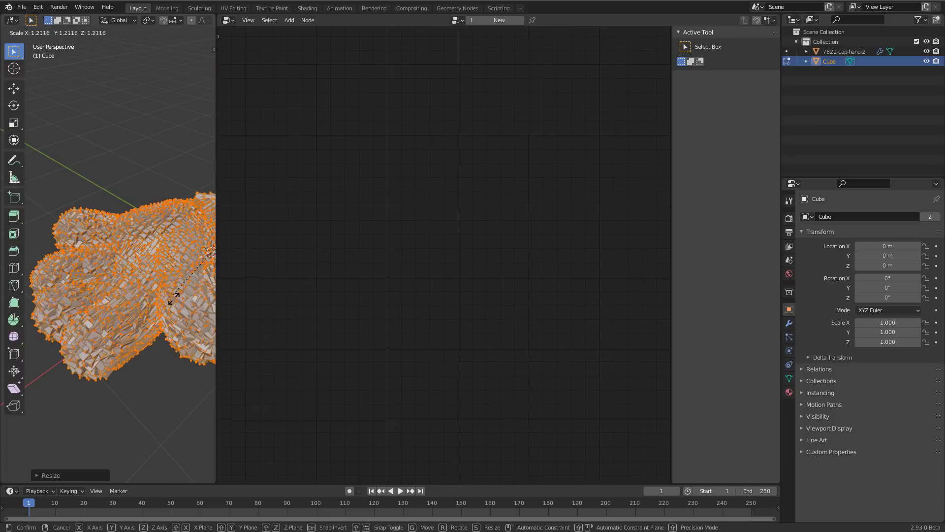
click(197, 254)
scroll(180, 250, up, 3)
scroll(181, 250, up, 3)
key(Tab)
middle_drag(167, 298, 146, 264)
scroll(150, 261, down, 3)
Select the hand and enlarge the 3D viewport to view the instanced cubes from the side.
click(146, 264)
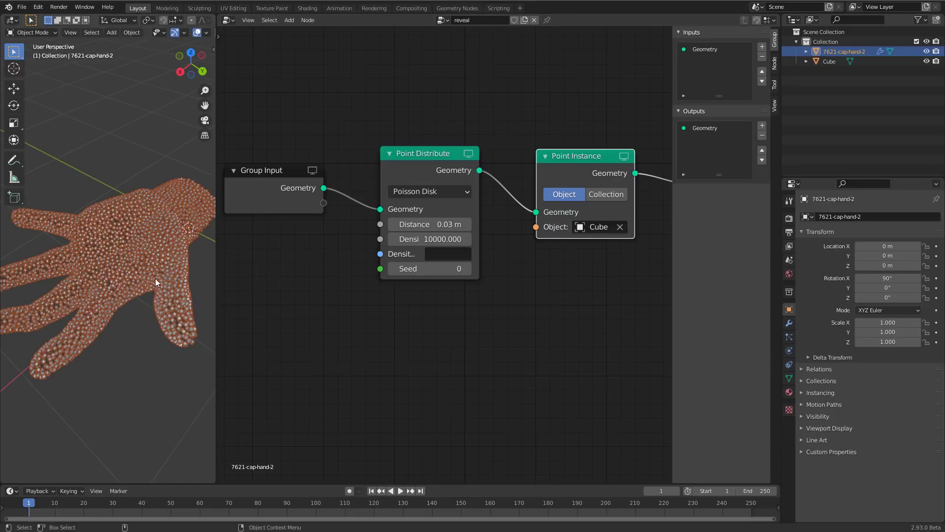
drag(216, 293, 630, 296)
middle_drag(509, 331, 301, 287)
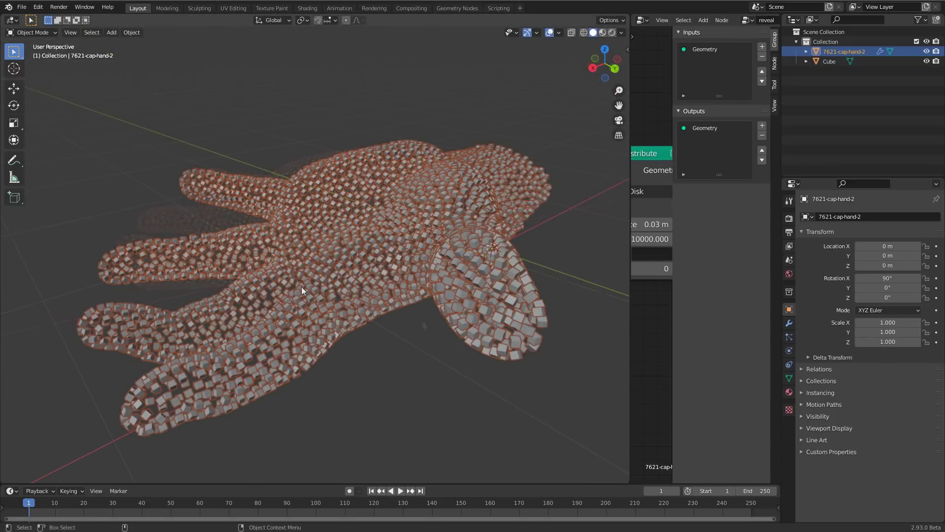
middle_drag(420, 373, 293, 309)
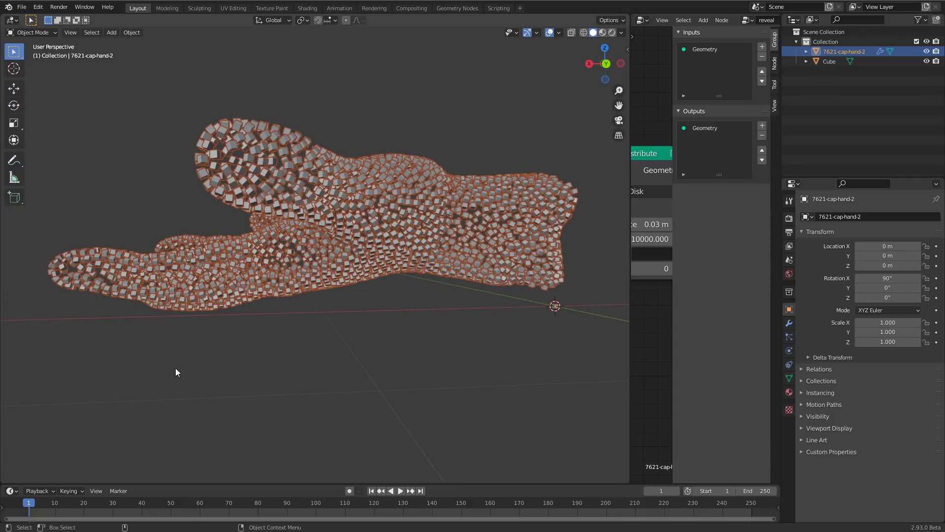
Annotate an arrow between two end marks below the hand, and project a circled point on the hand onto it with a distance bracket.
mouse_move(127, 351)
mouse_down()
mouse_move(481, 331)
mouse_move(474, 340)
mouse_up()
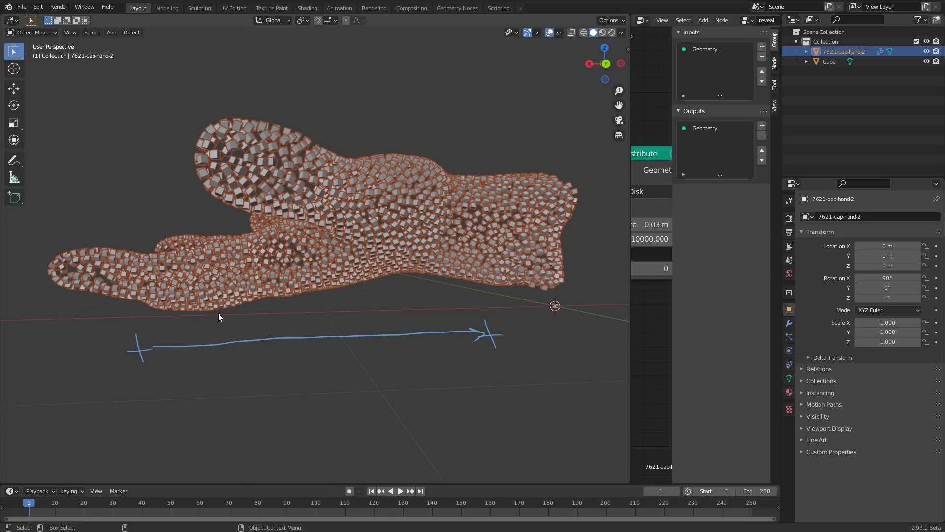
click(233, 285)
mouse_move(170, 356)
mouse_down()
mouse_move(209, 359)
mouse_move(237, 345)
mouse_up()
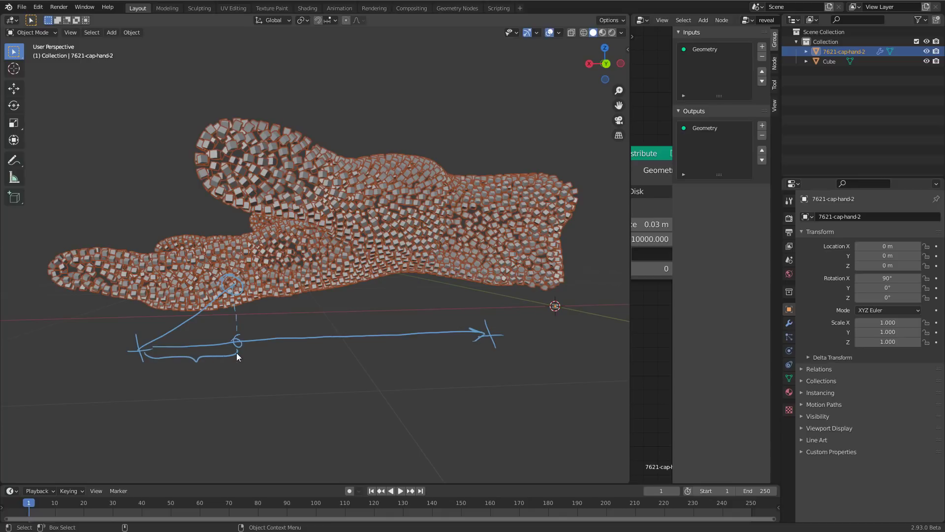
Annotate a second circled point on the hand projected onto the arrow, and write DOT PRODUCT below the sketch.
drag(417, 250, 419, 250)
mouse_move(147, 347)
mouse_down()
mouse_move(415, 254)
mouse_move(426, 329)
mouse_up()
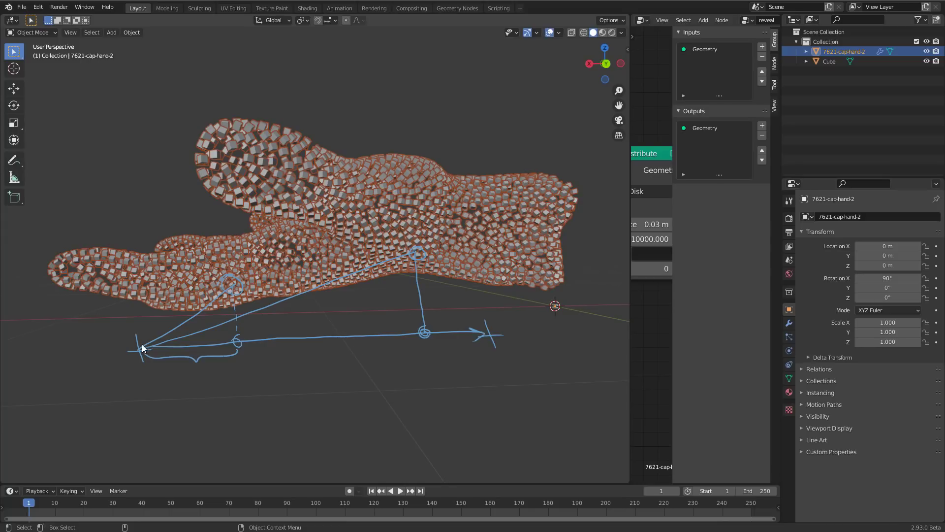
mouse_move(429, 405)
shift+middle_down()
mouse_move(420, 333)
mouse_move(400, 299)
shift+middle_up()
mouse_move(219, 279)
mouse_down()
mouse_move(223, 296)
mouse_move(286, 282)
mouse_move(329, 294)
mouse_up()
drag(344, 275, 394, 286)
mouse_move(409, 270)
mouse_down()
mouse_move(434, 268)
mouse_move(431, 293)
mouse_up()
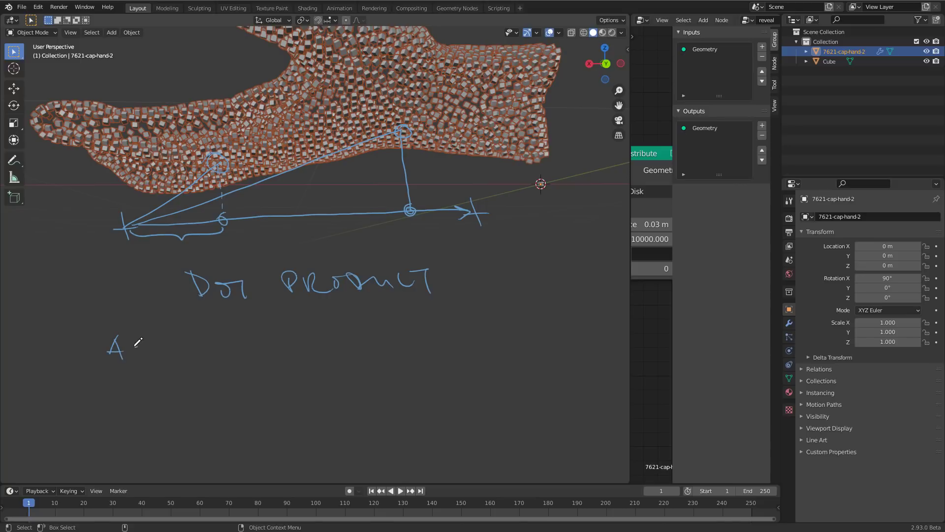
Write the annotation formula A · B = |A||B| · cos θ under the DOT PRODUCT heading.
drag(156, 340, 156, 355)
mouse_move(156, 340)
mouse_down()
mouse_move(158, 355)
mouse_move(204, 343)
mouse_up()
drag(189, 347, 204, 347)
mouse_move(317, 329)
mouse_down()
mouse_move(318, 346)
mouse_move(343, 354)
mouse_move(361, 340)
mouse_move(414, 346)
mouse_move(452, 337)
mouse_up()
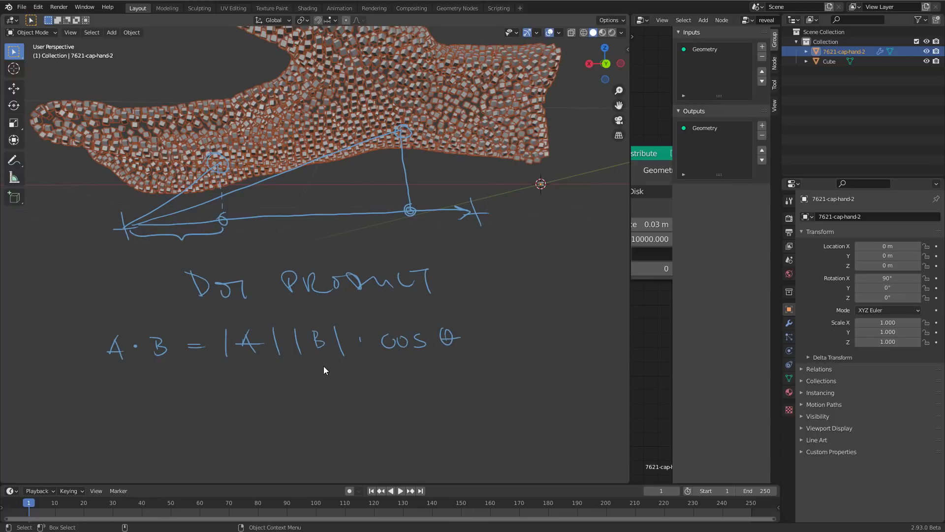
Annotate a circle with crossing vertical and horizontal axes below the formula, and draw a right triangle inside it from the centre.
shift+middle_drag(446, 401, 449, 294)
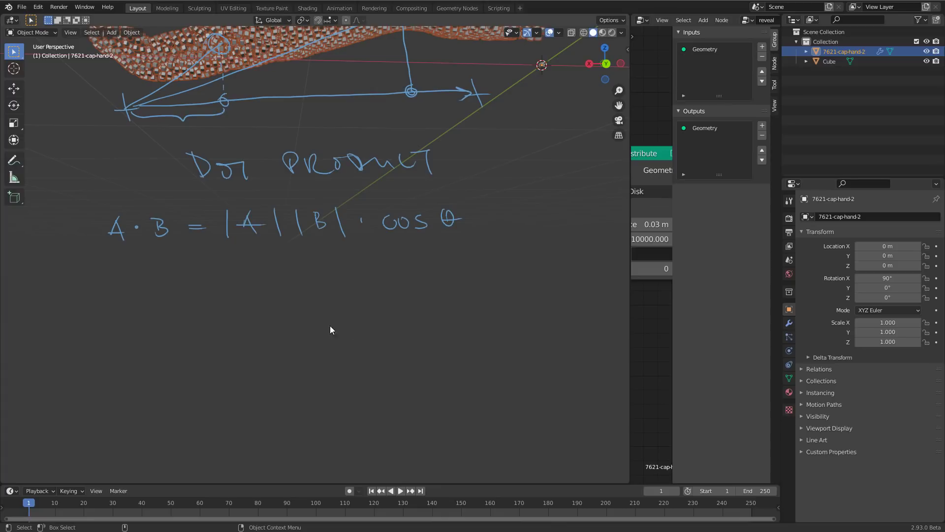
mouse_move(337, 279)
mouse_down()
mouse_move(250, 416)
mouse_move(377, 319)
mouse_move(321, 279)
mouse_move(279, 447)
mouse_up()
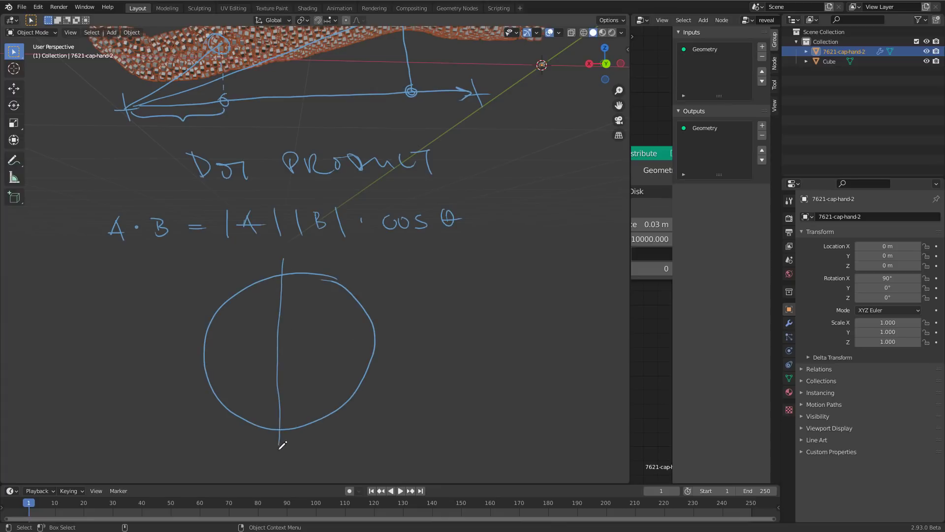
drag(199, 358, 430, 359)
mouse_move(278, 355)
mouse_down()
mouse_move(353, 298)
mouse_move(353, 358)
mouse_up()
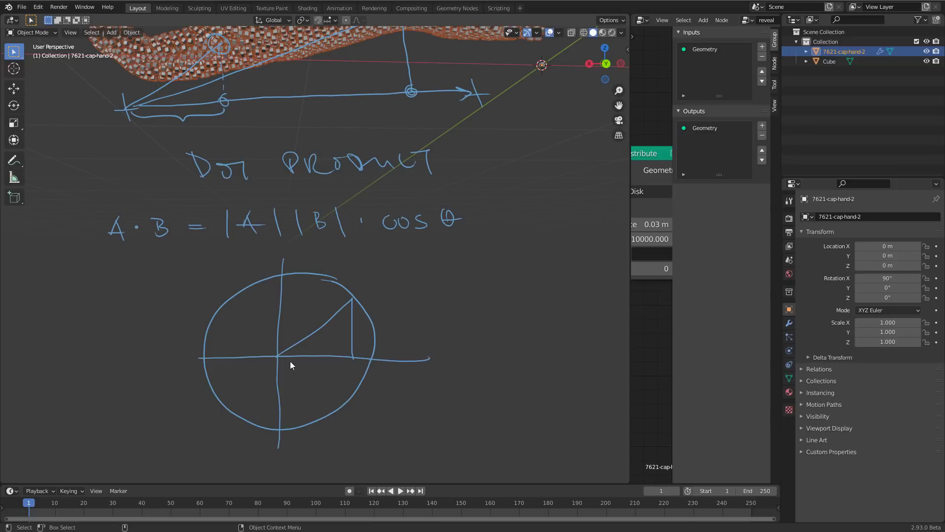
Label the triangle's sides h, o and a, and write soh cah toa beside the circle.
mouse_move(298, 308)
mouse_down()
mouse_move(313, 326)
mouse_move(362, 328)
mouse_up()
mouse_move(428, 267)
mouse_down()
mouse_move(417, 284)
mouse_move(435, 282)
mouse_up()
drag(445, 260, 450, 279)
mouse_move(507, 274)
mouse_down()
mouse_move(513, 281)
mouse_move(565, 268)
mouse_up()
drag(573, 272, 586, 286)
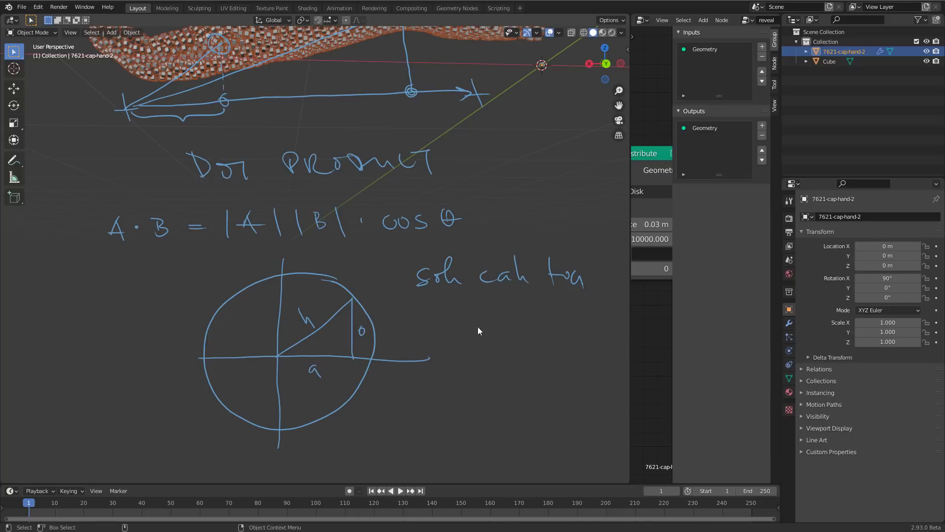
Mark the angle θ in the triangle and write cos θ = a/h and a = cos θ · h beside the circle.
mouse_move(428, 329)
mouse_down()
mouse_move(426, 343)
mouse_move(437, 335)
mouse_move(442, 343)
mouse_up()
drag(303, 348, 296, 350)
drag(475, 324, 483, 333)
drag(534, 311, 532, 310)
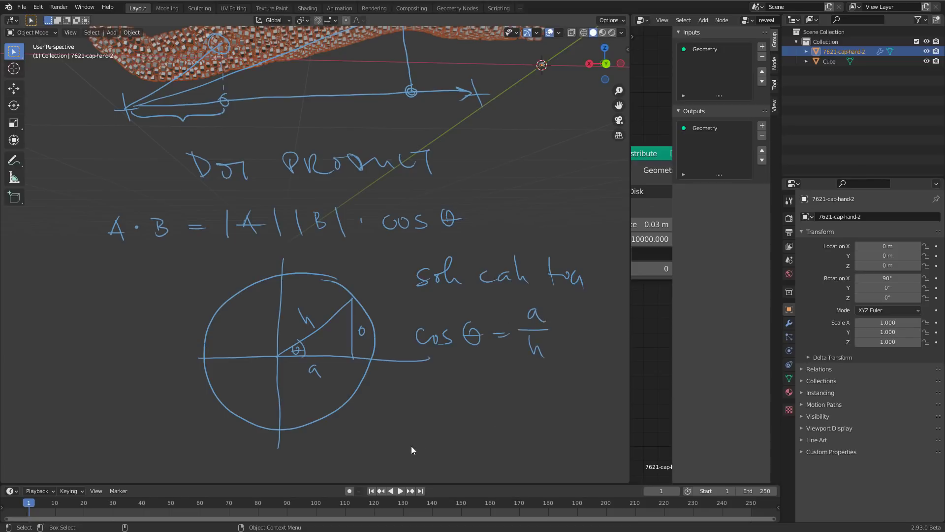
click(410, 354)
drag(426, 397, 432, 394)
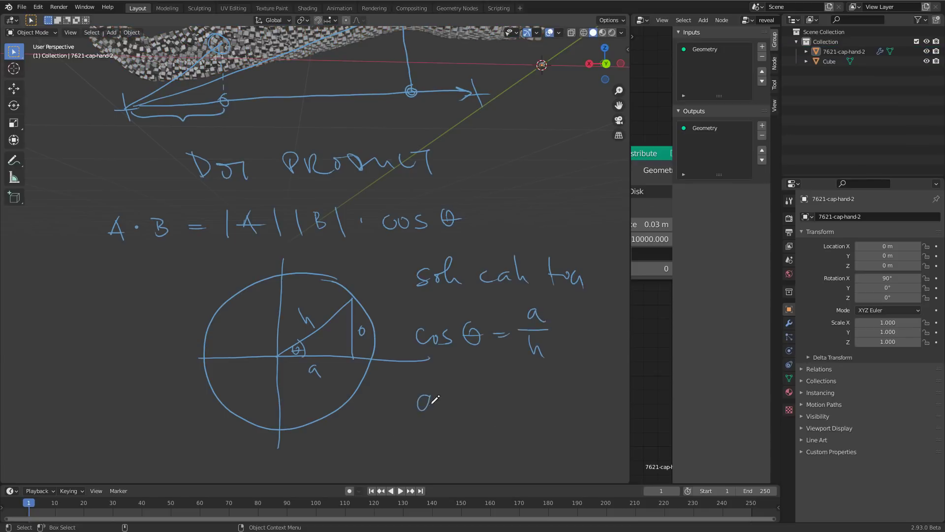
drag(501, 397, 502, 413)
mouse_move(512, 401)
mouse_down()
mouse_move(518, 412)
mouse_move(545, 397)
mouse_move(605, 414)
mouse_up()
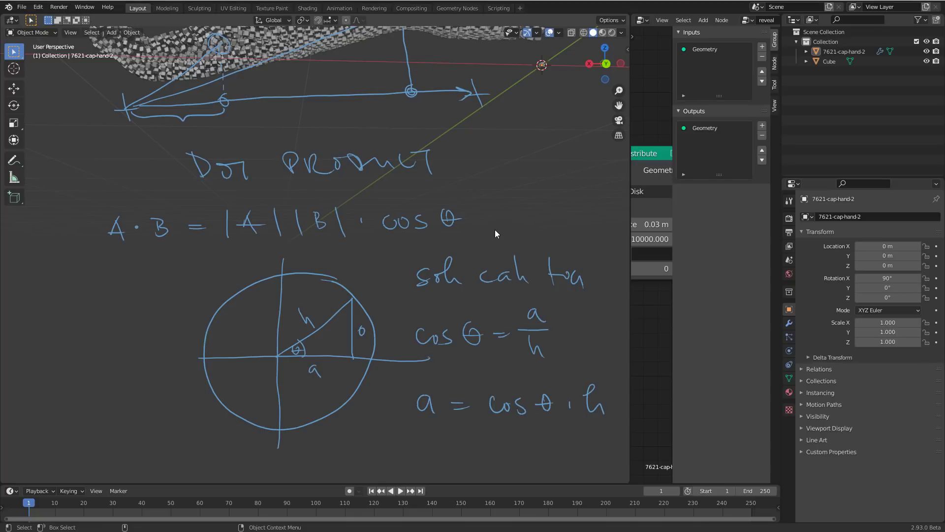
Delete all the annotation sketches from the 3D viewport.
key(n)
click(623, 92)
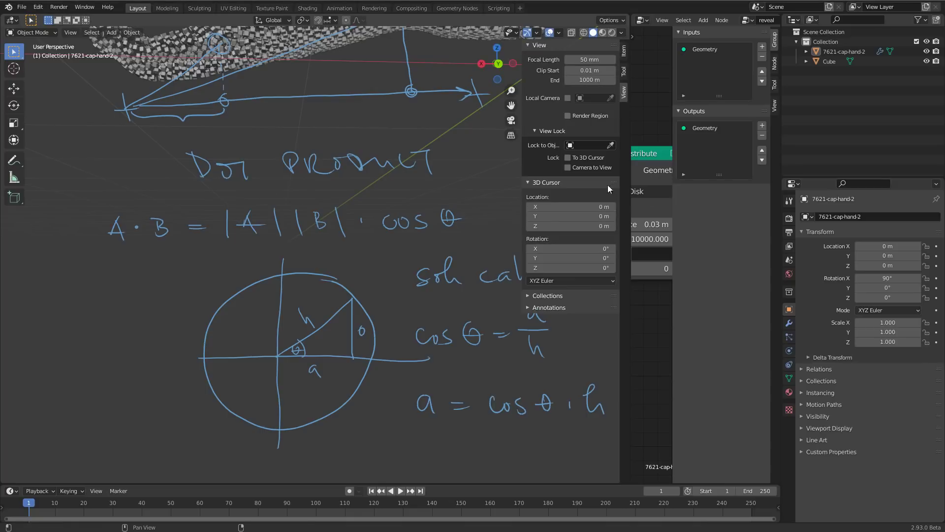
click(566, 308)
click(612, 345)
key(n)
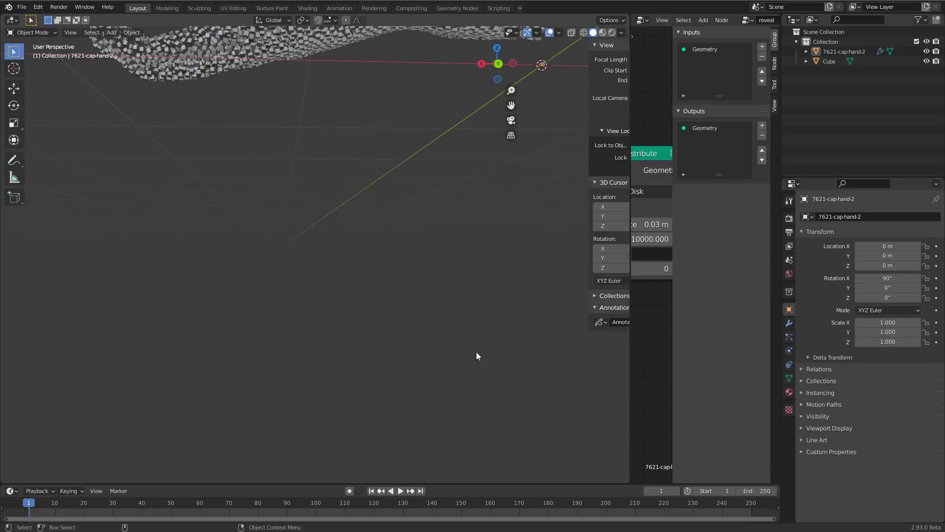
Widen the node editor until the whole reveal node tree fits, and hide its sidebar.
drag(632, 316, 255, 318)
middle_drag(148, 375, 143, 283)
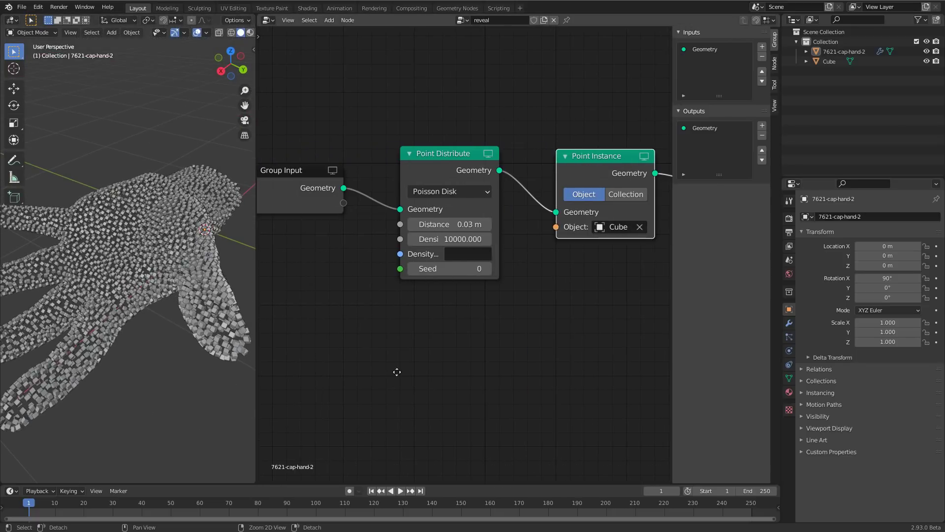
middle_drag(558, 315, 513, 281)
scroll(488, 319, down, 2)
middle_drag(479, 327, 494, 265)
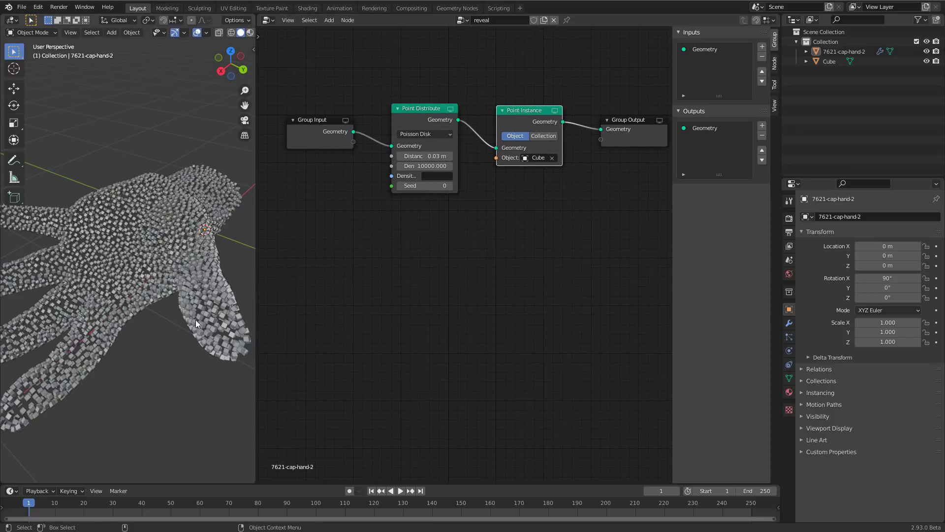
key(n)
Add a plain-axes empty at the world origin by the hand's wrist.
middle_drag(158, 386, 151, 302)
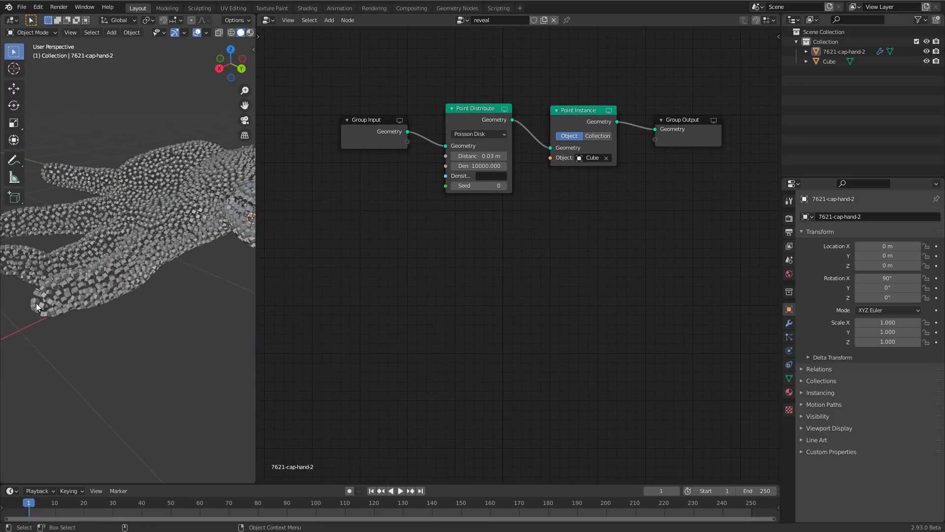
key(shift+a)
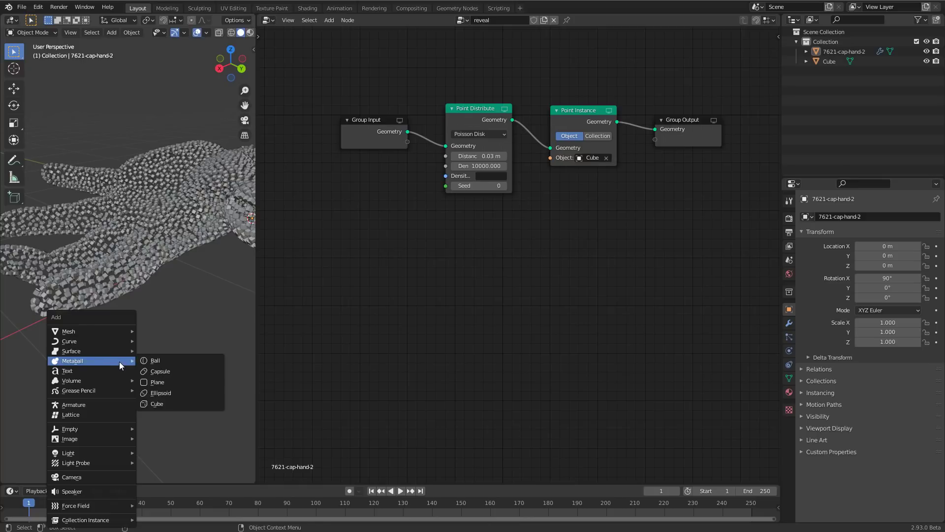
mouse_move(84, 427)
click(167, 427)
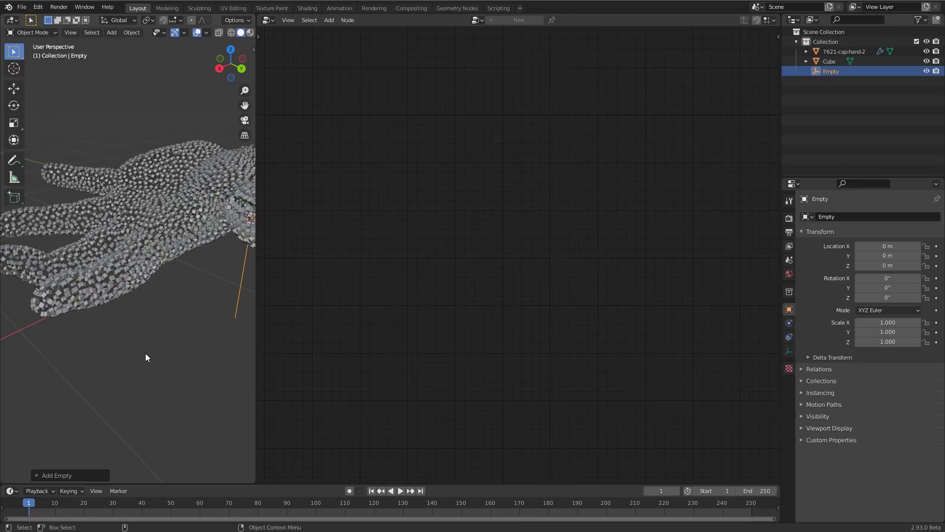
middle_drag(211, 320, 143, 341)
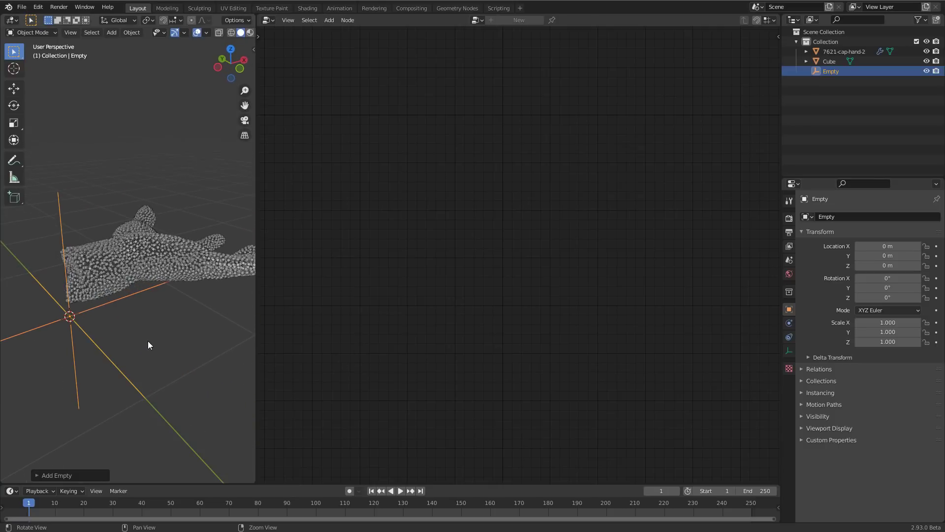
Duplicate the empty in place and move the copy along X to about 1.54 m, near the fingers.
key(shift+d)
key(Escape)
middle_drag(168, 356, 125, 371)
key(g)
key(x)
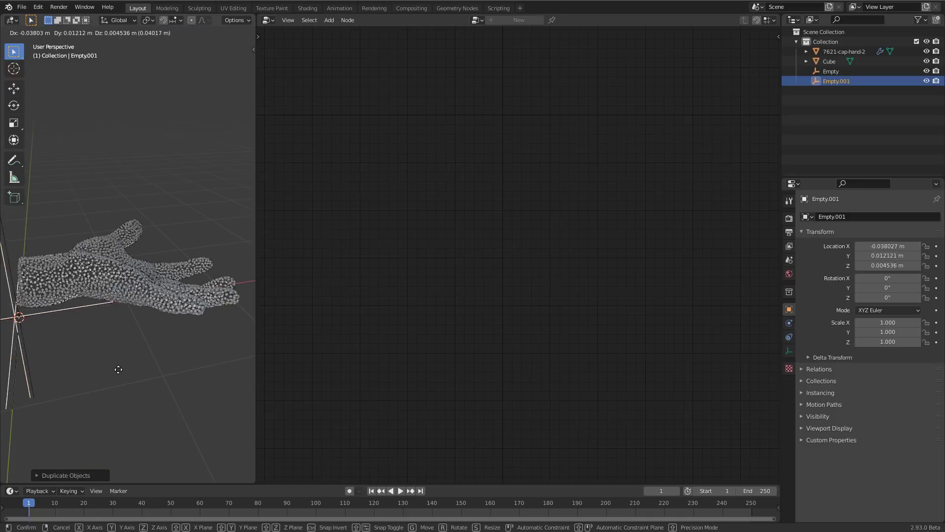
click(280, 346)
middle_drag(197, 359, 181, 285)
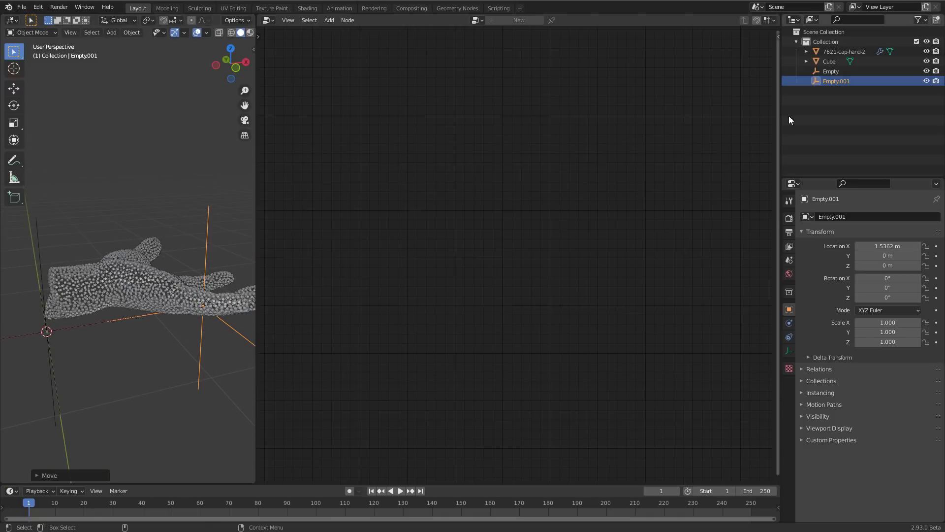
Rename the empty at the origin A and its duplicate near the fingers B.
double_click(831, 71)
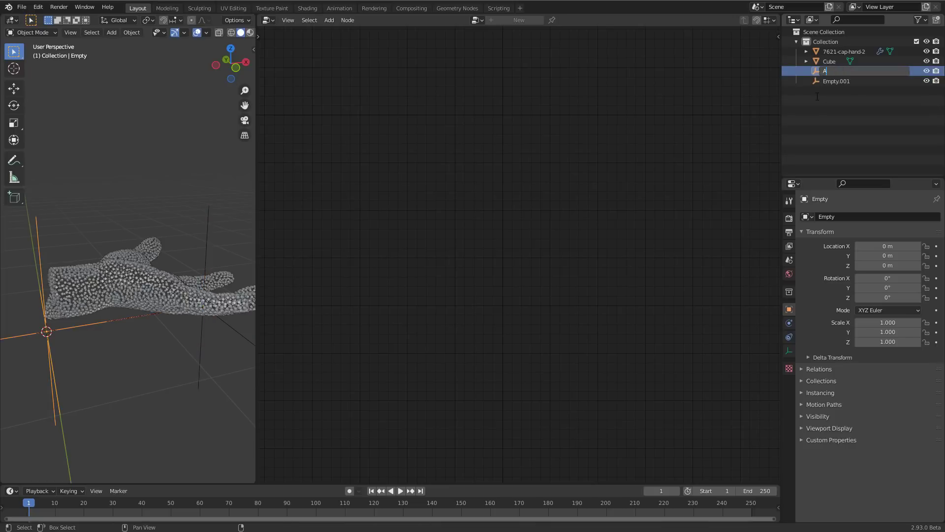
text(A)
key(Return)
double_click(832, 80)
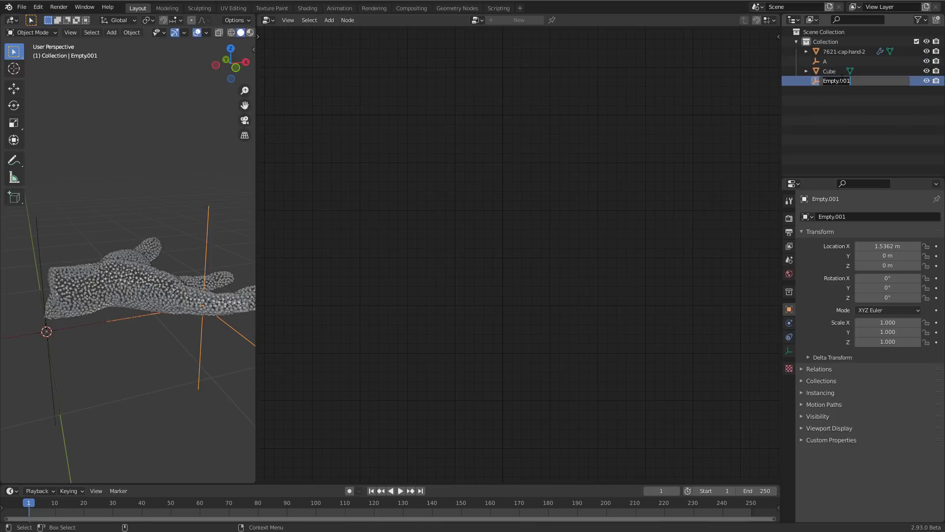
text(B)
key(Return)
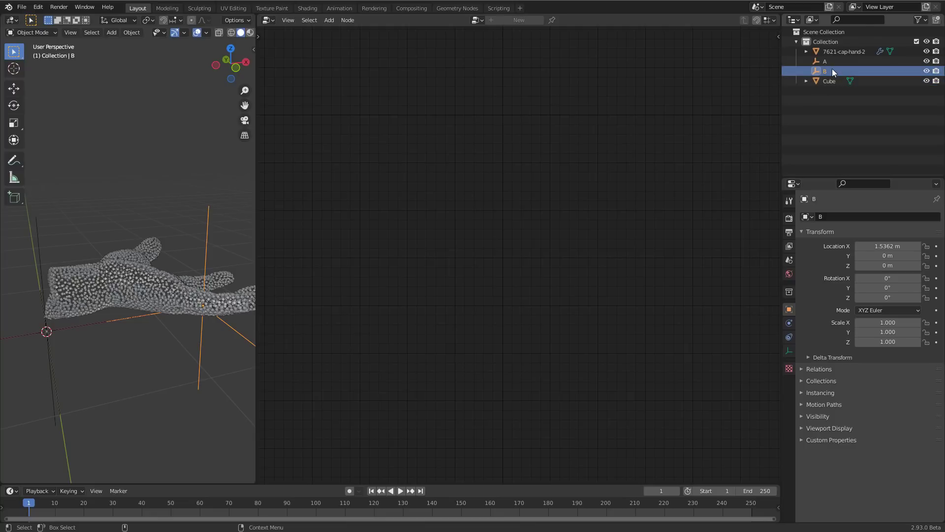
Parent empty B to empty A and check the parenting with a trial move of A.
drag(828, 70, 823, 62)
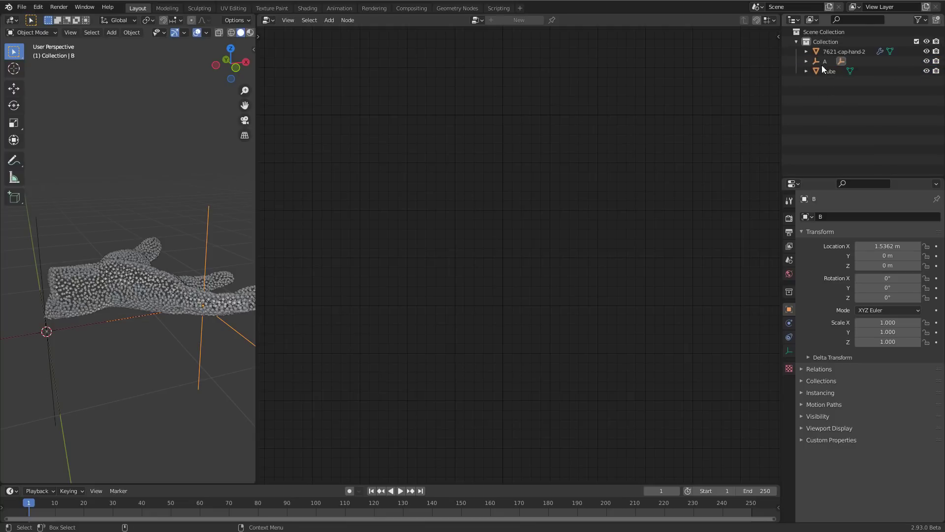
click(806, 61)
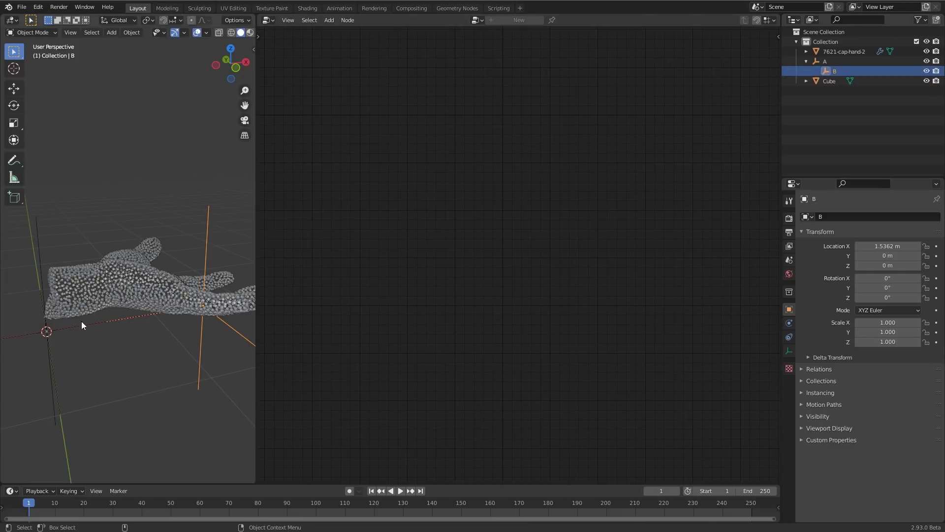
click(42, 264)
key(g)
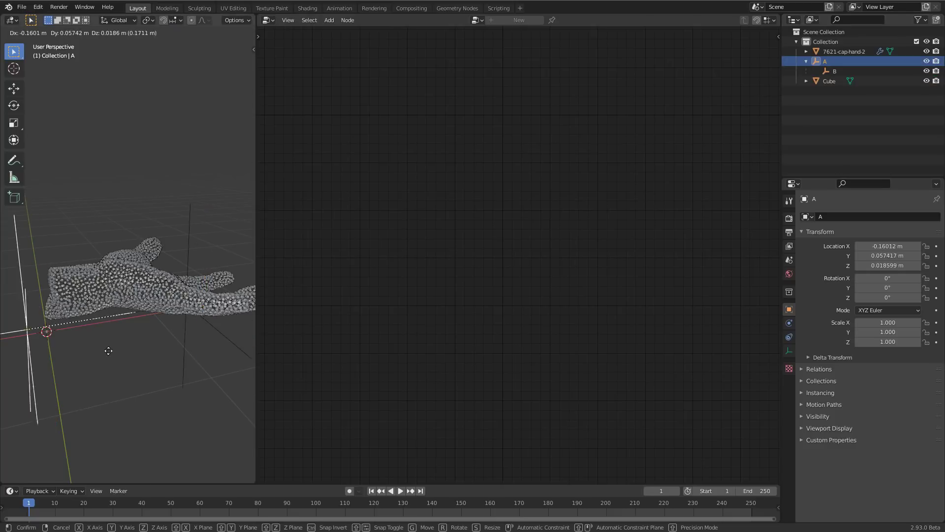
right_click(117, 294)
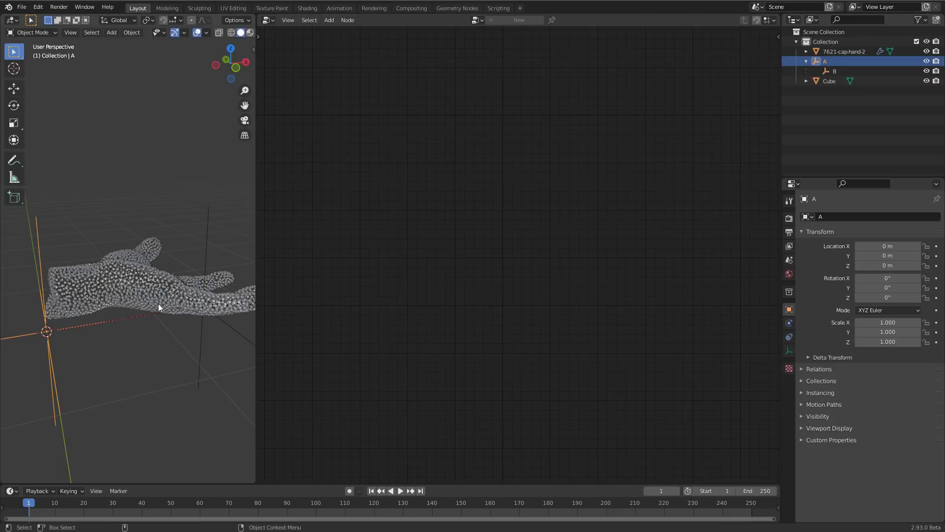
Move empty B along X to about 1.62 m and activate the Move tool.
click(834, 72)
middle_drag(208, 348, 137, 356)
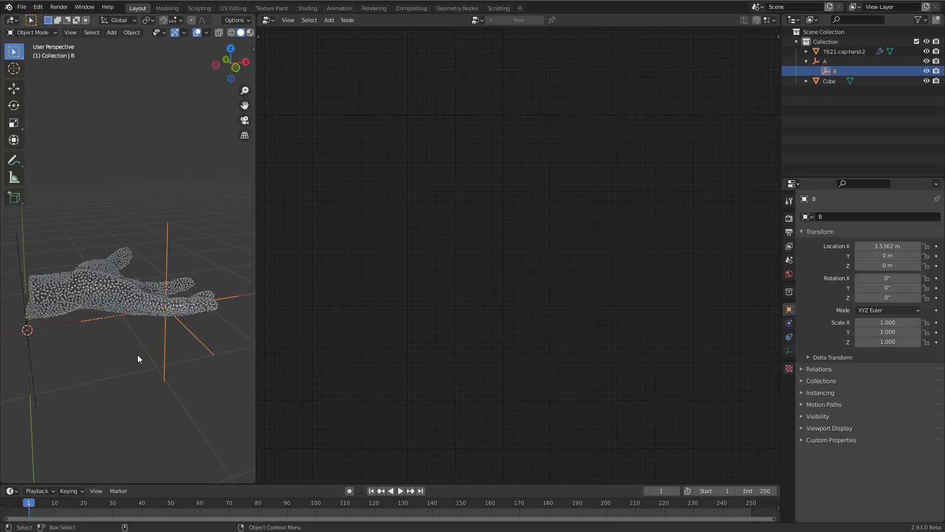
key(g)
key(x)
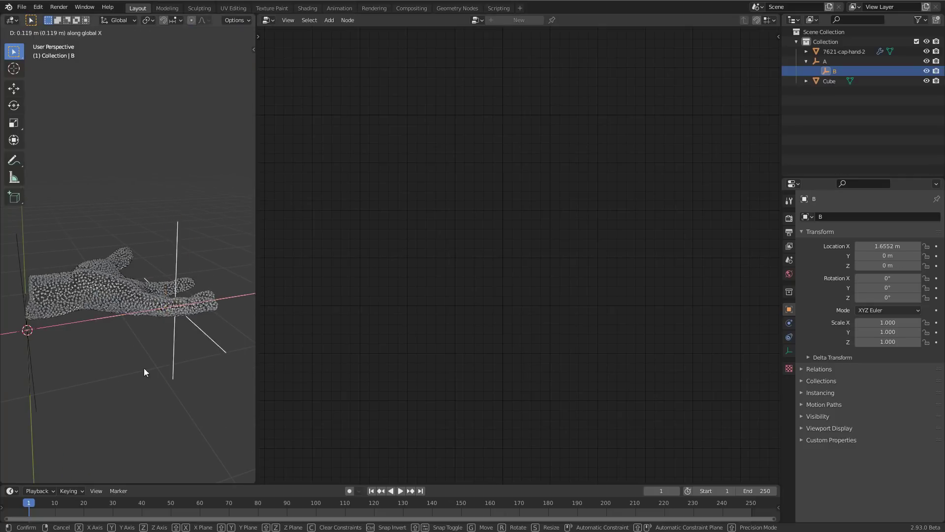
click(143, 364)
middle_drag(117, 333, 61, 321)
click(14, 88)
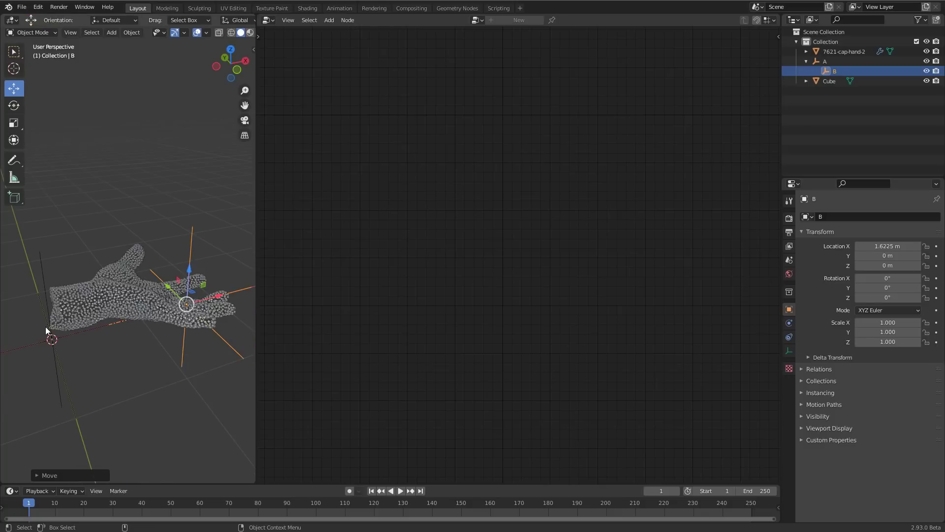
Add Object Info nodes for empties A and B to the hand's node tree, stacked below the Group Input.
click(122, 312)
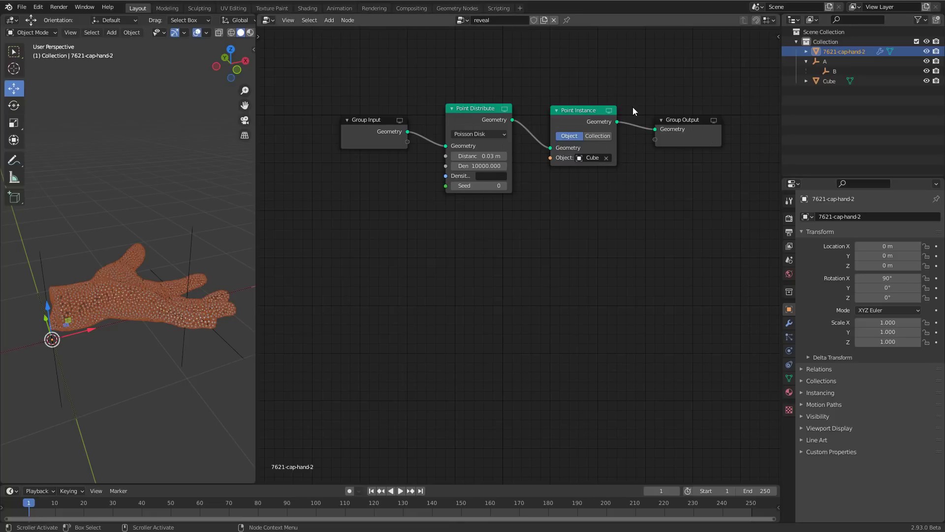
drag(835, 61, 419, 223)
drag(834, 71, 394, 345)
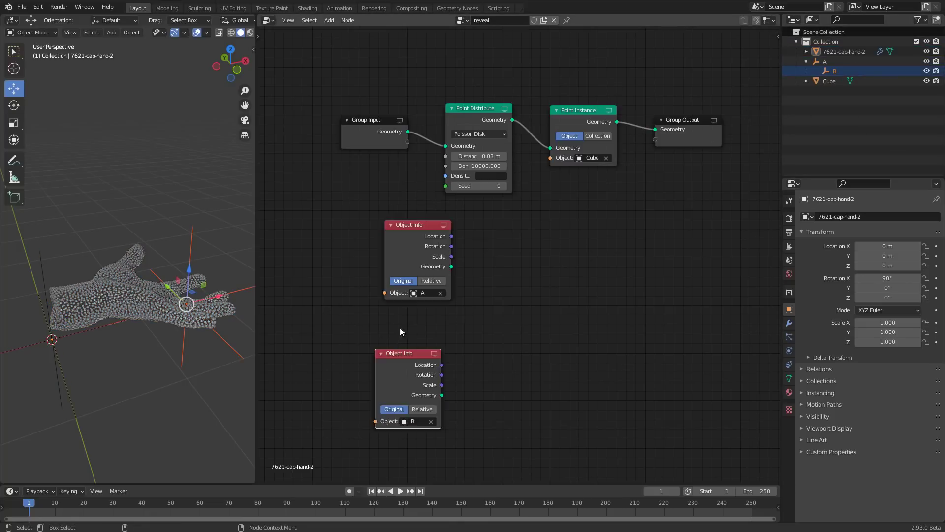
drag(416, 226, 353, 230)
drag(402, 353, 347, 321)
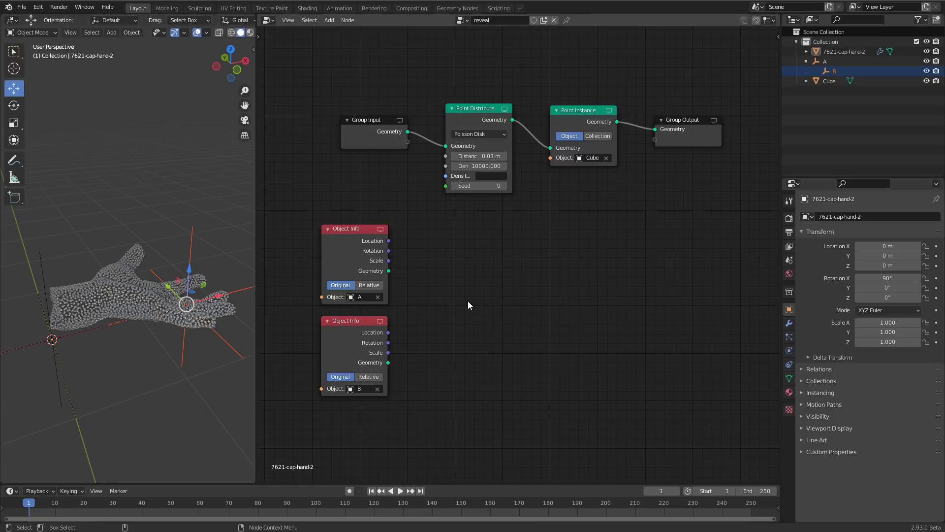
Add a Vector Math node beside the two Object Info nodes and set its operation to Subtract.
key(shift+a)
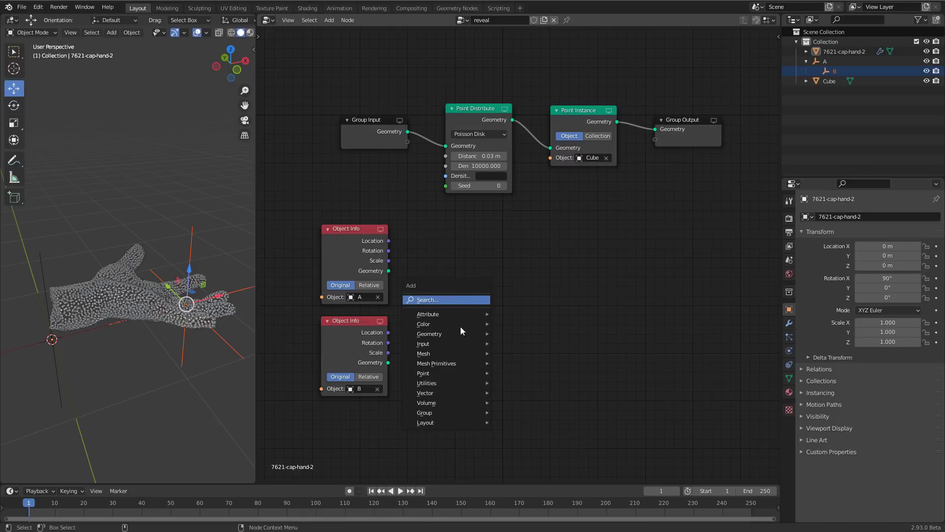
mouse_move(444, 392)
click(520, 414)
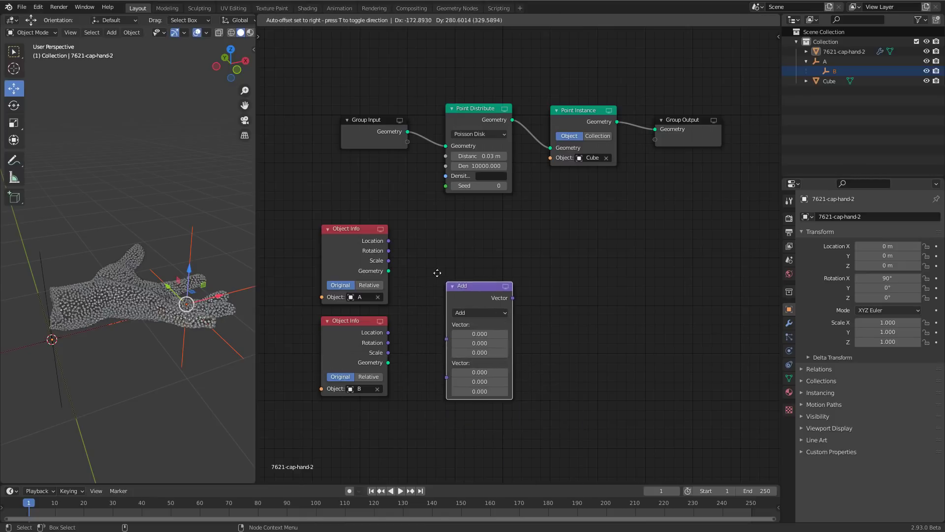
click(446, 288)
click(448, 285)
click(455, 307)
Connect B's Location to the Subtract node's first vector and A's Location to its second, then reposition the node beside them.
drag(478, 260, 472, 247)
drag(389, 332, 429, 297)
drag(389, 243, 430, 294)
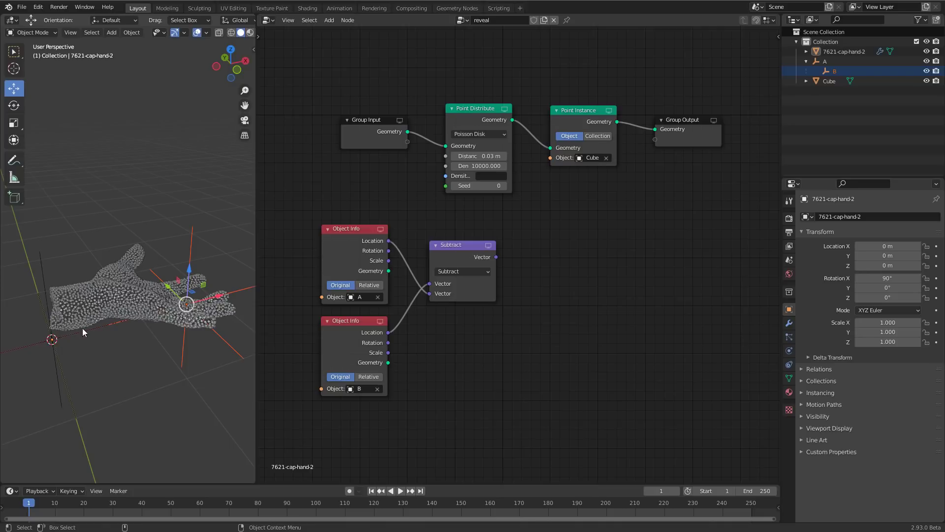
middle_drag(455, 251, 449, 283)
drag(449, 283, 440, 309)
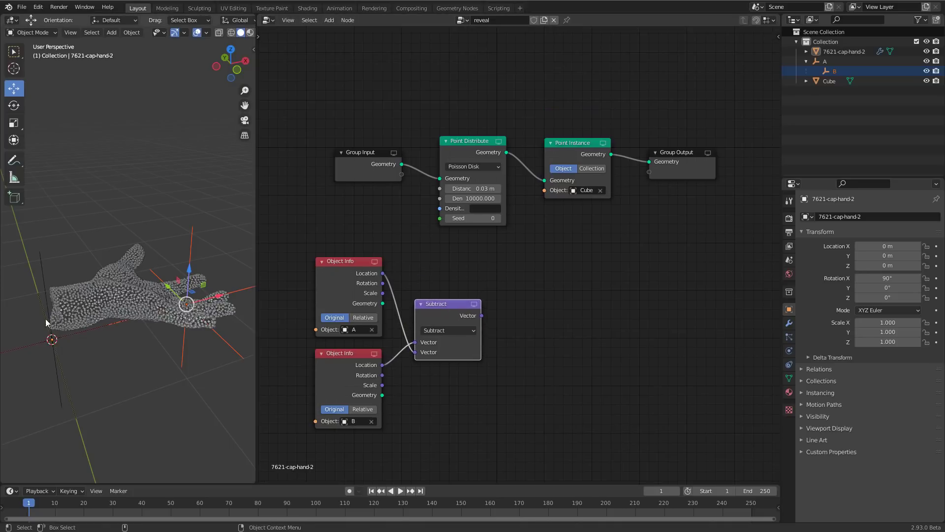
middle_drag(169, 366, 147, 348)
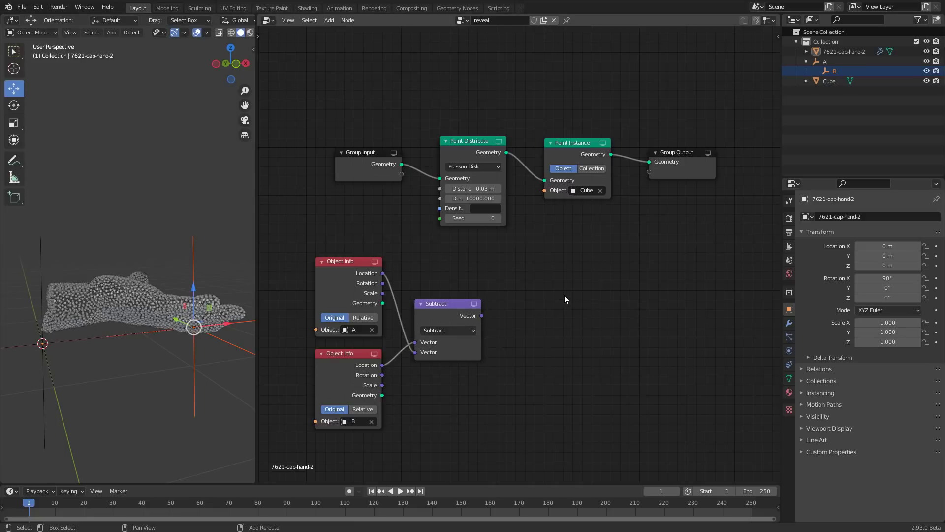
Insert an Attribute Vector Math node between Point Distribute and Point Instance, moving the Point Instance and Group Output nodes to make room.
key(shift+a)
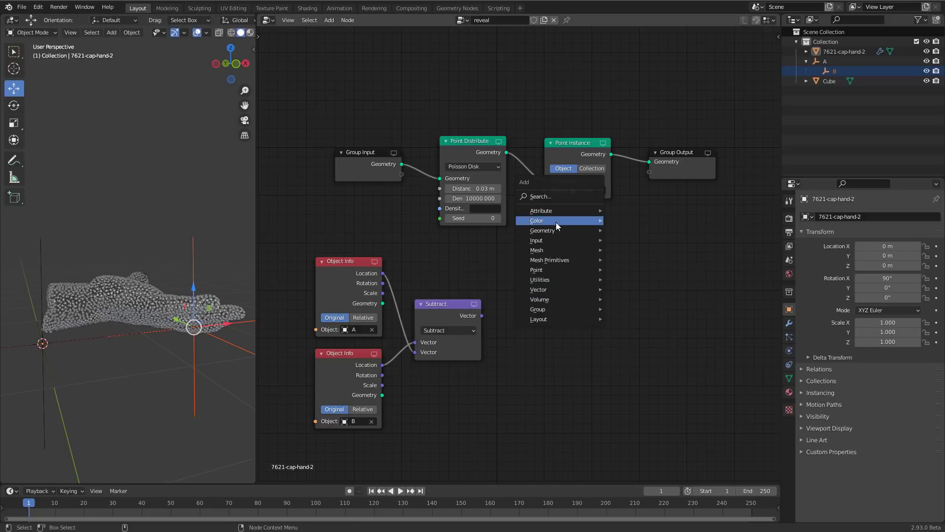
mouse_move(552, 212)
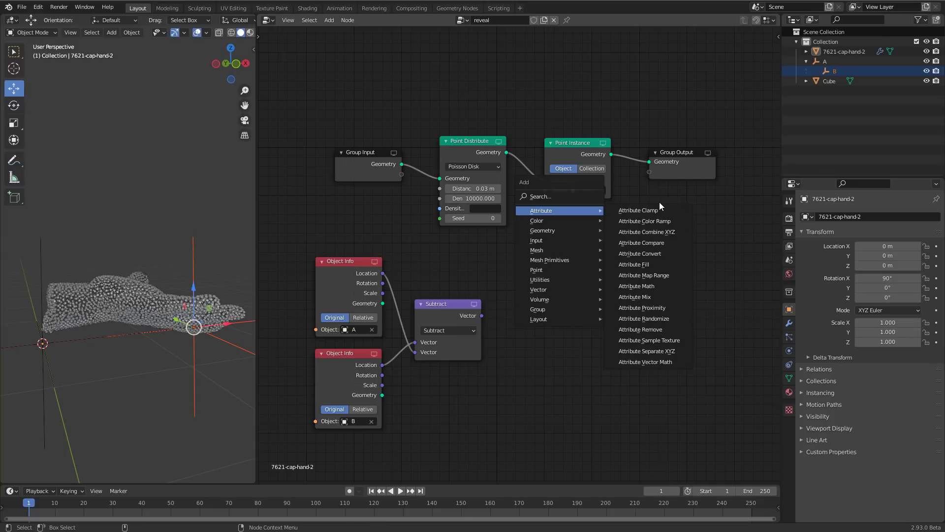
click(651, 363)
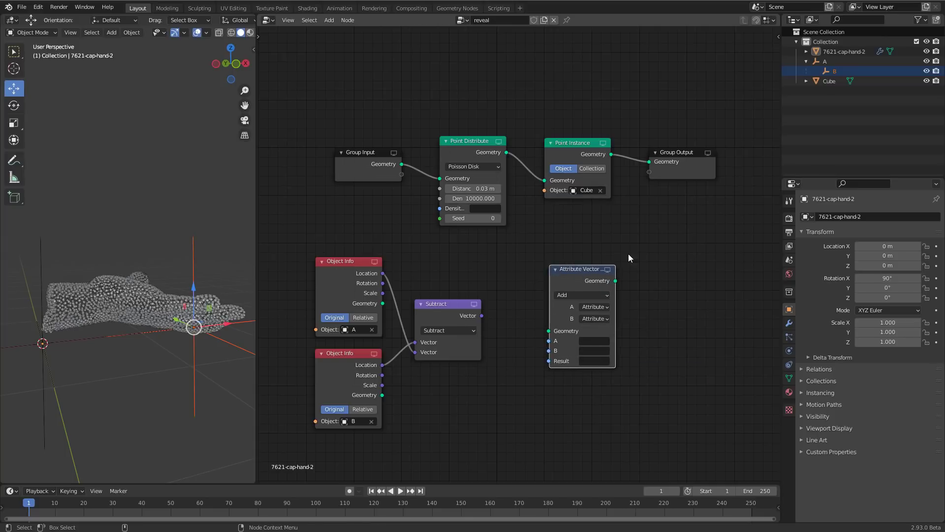
drag(744, 201, 791, 202)
drag(523, 190, 679, 204)
drag(525, 313, 521, 177)
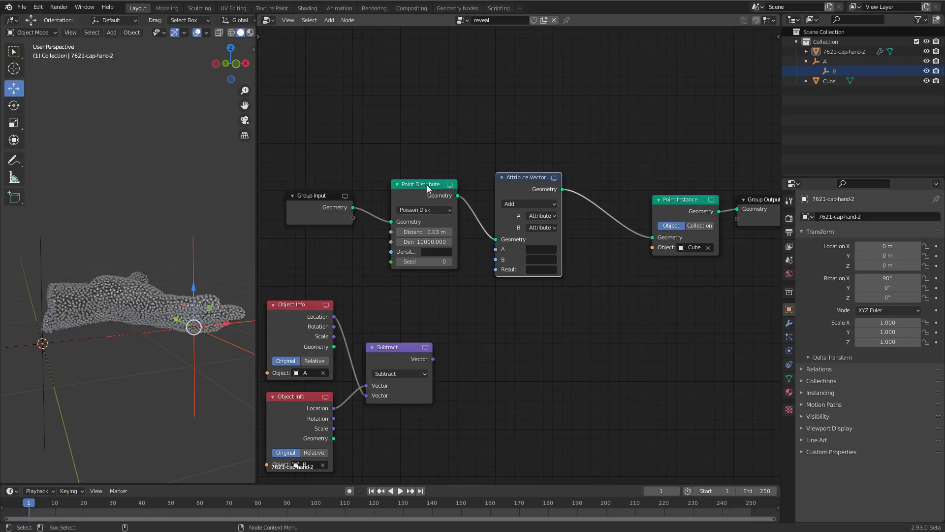
Set the Attribute Vector Math node to Subtract, with the position attribute as A and a Vector type for B.
click(537, 249)
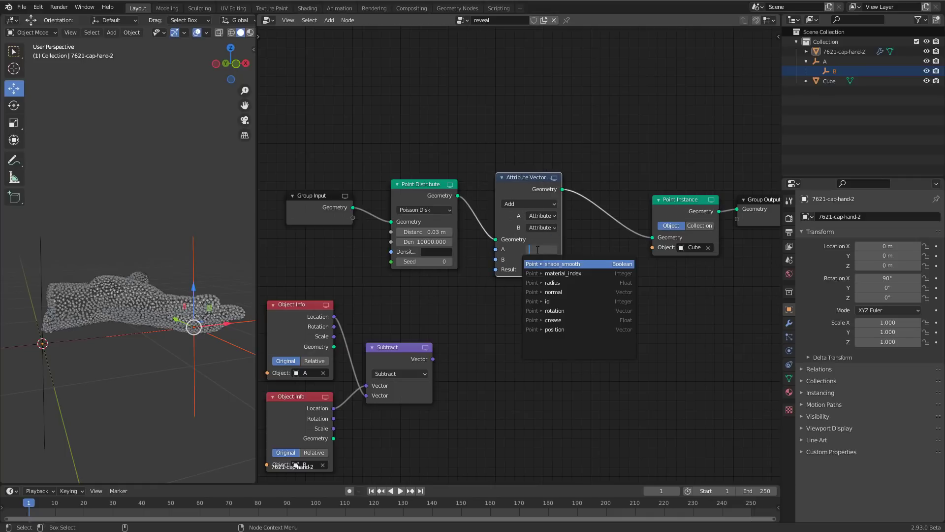
click(555, 330)
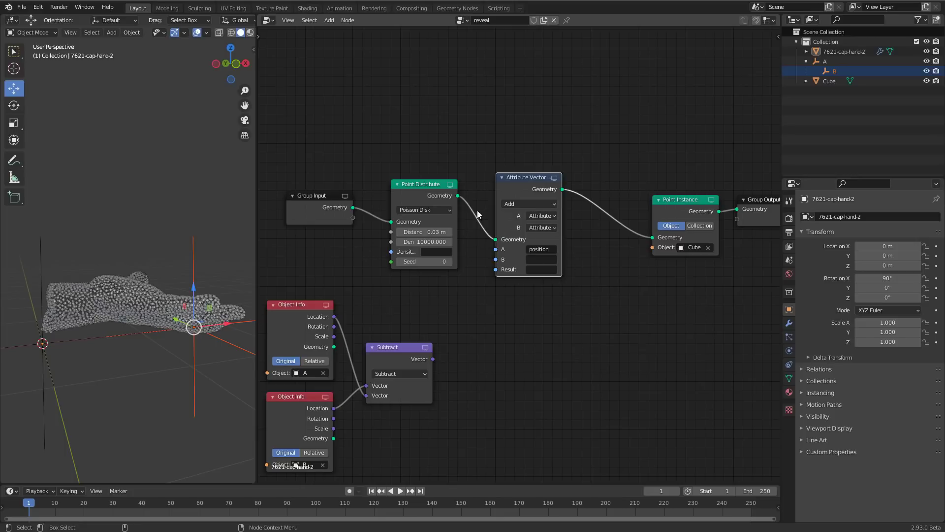
click(541, 228)
click(544, 240)
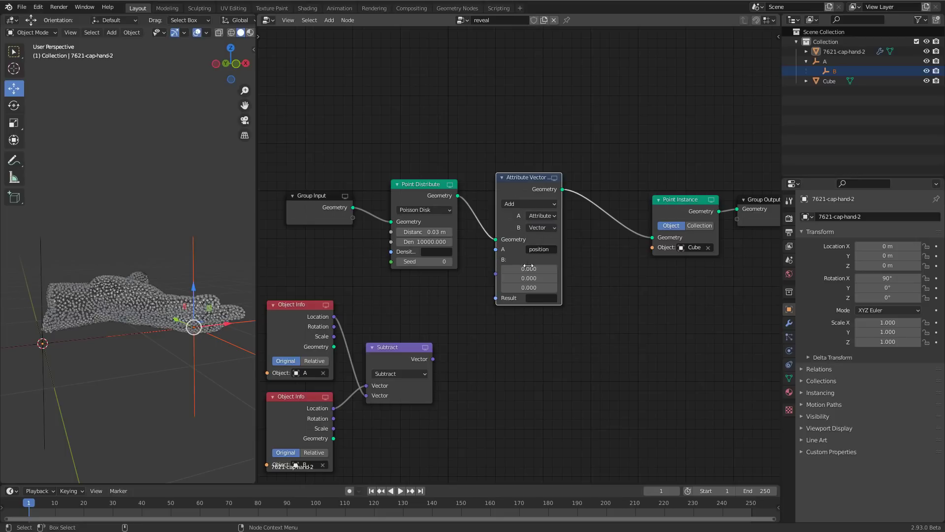
click(526, 204)
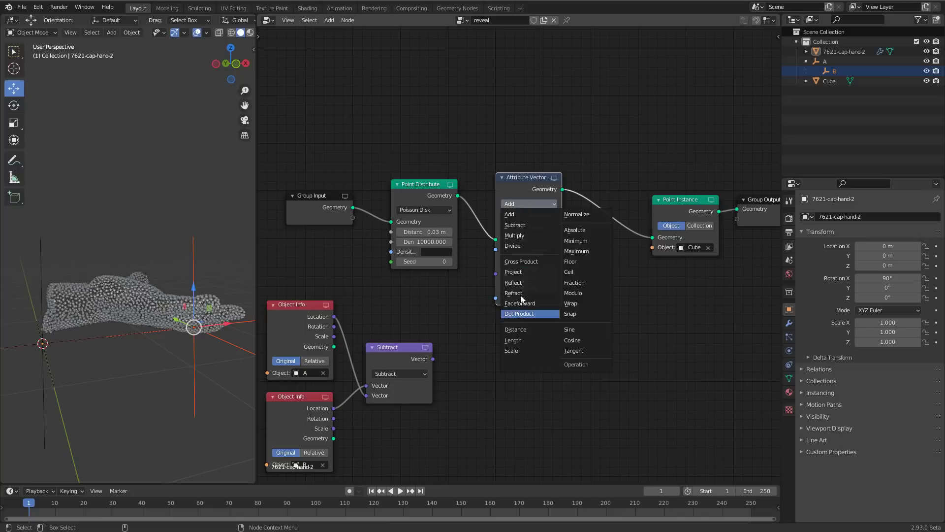
click(515, 225)
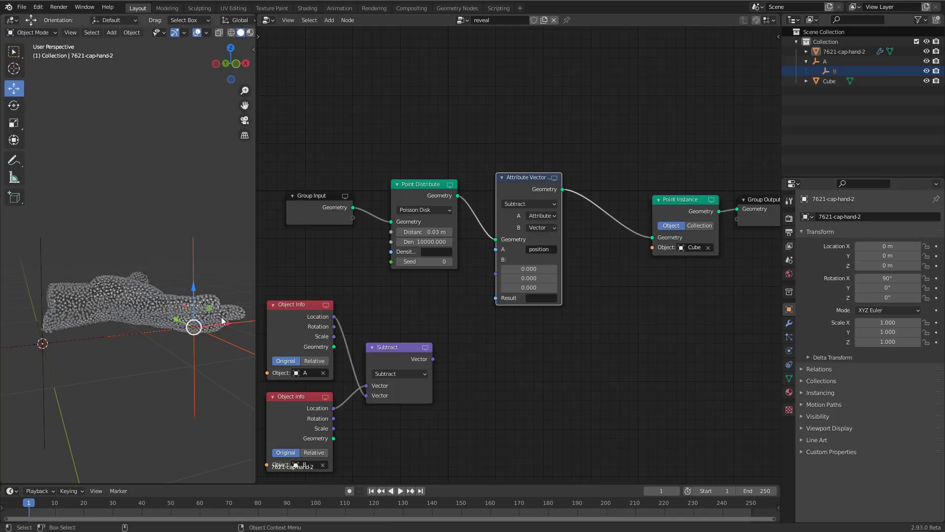
Connect empty A's Location to input B of the Attribute Vector Math node and name its result projectloc.
drag(334, 316, 496, 259)
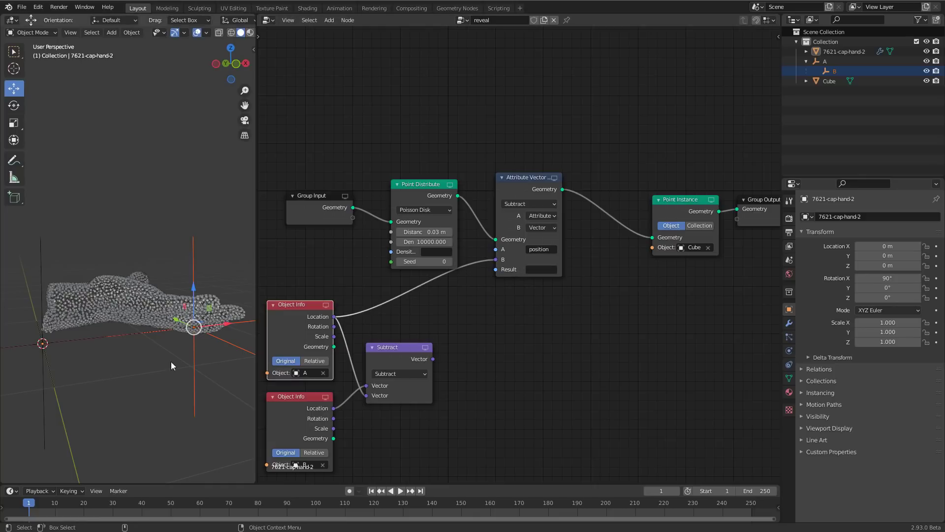
click(542, 269)
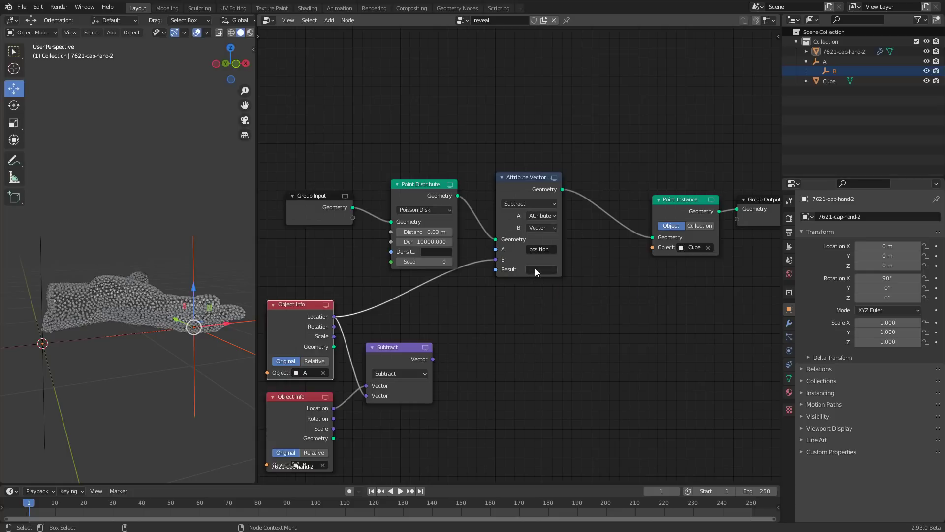
text(pro)
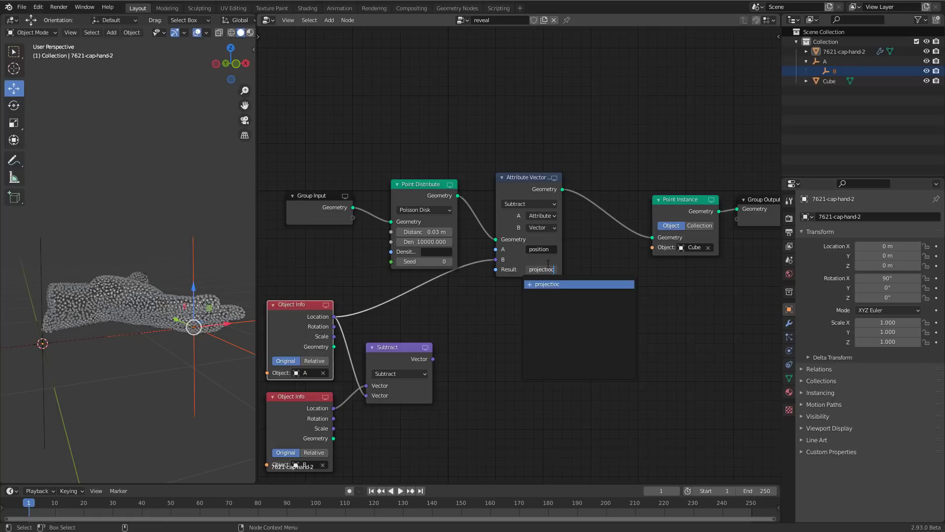
text(jectloc)
key(Return)
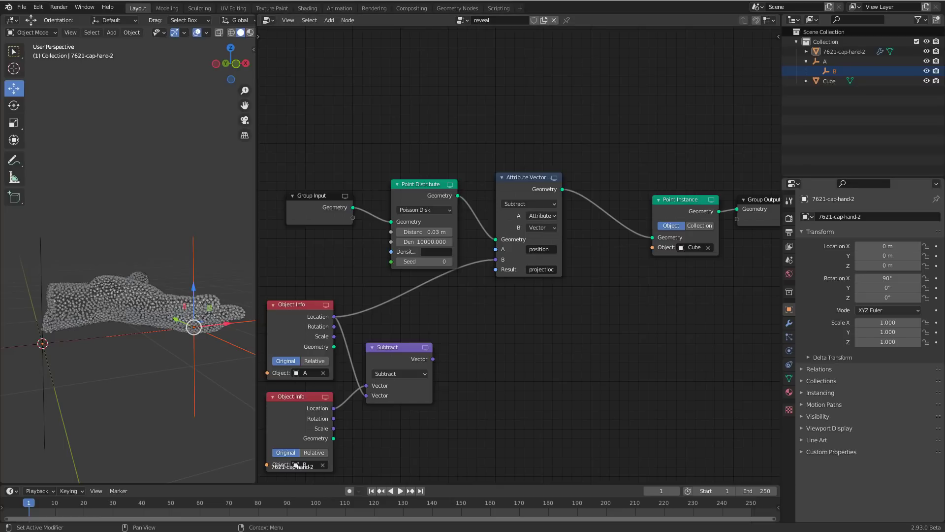
Duplicate the Attribute Vector Math node, set the copy to Dot Product, and insert it before Point Instance.
middle_drag(599, 302, 542, 285)
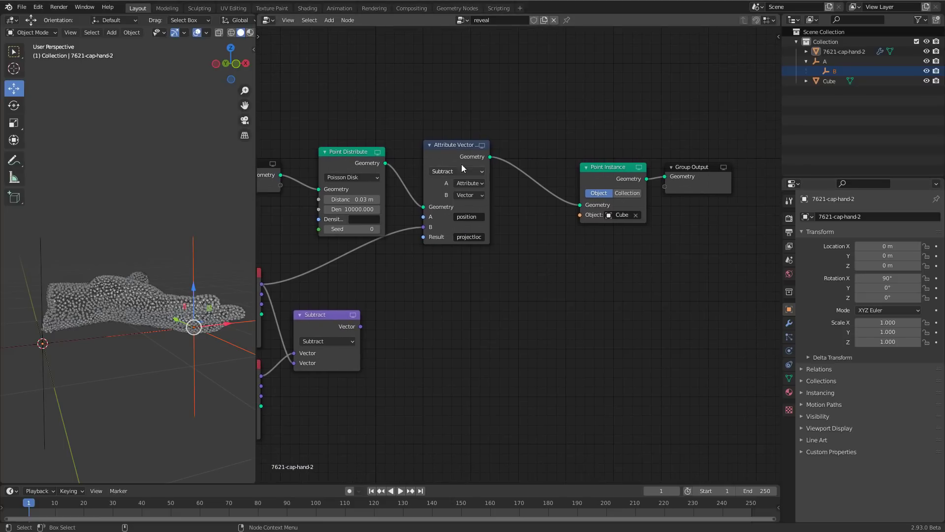
click(445, 147)
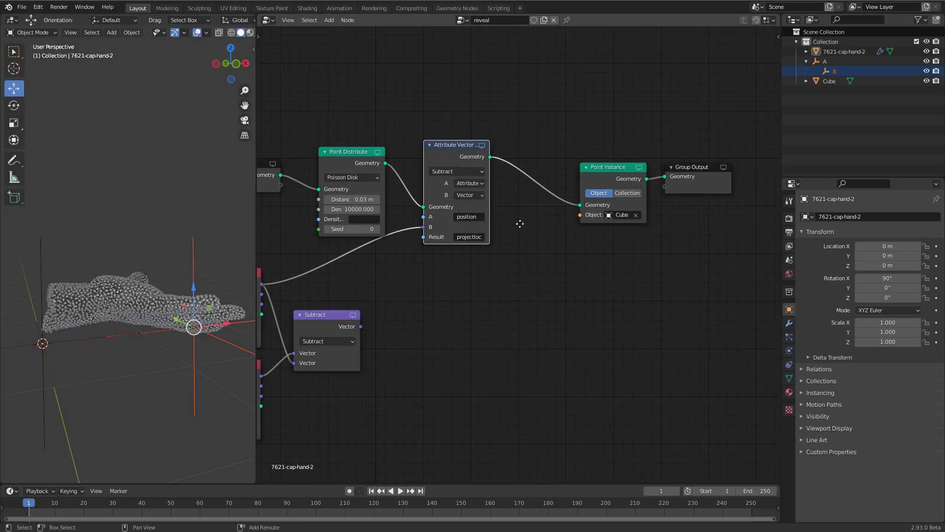
key(shift+d)
click(526, 298)
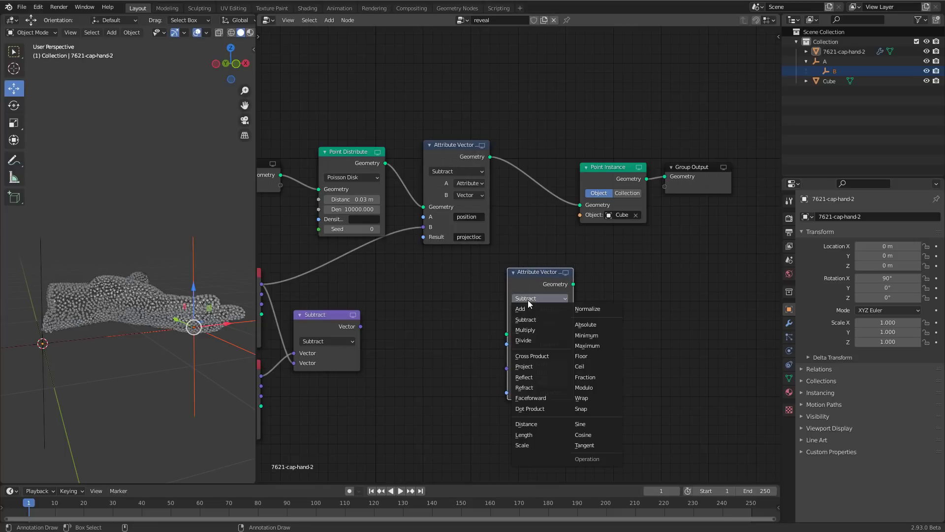
click(530, 409)
drag(521, 152, 554, 71)
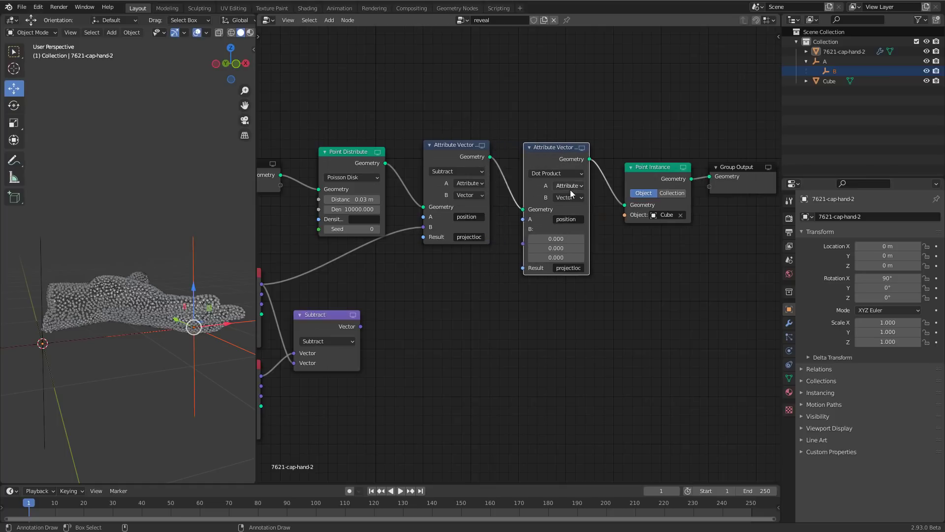
Give the attribute Dot Product node projectloc as A, the Subtract node's vector as B, and weight as its result.
click(574, 219)
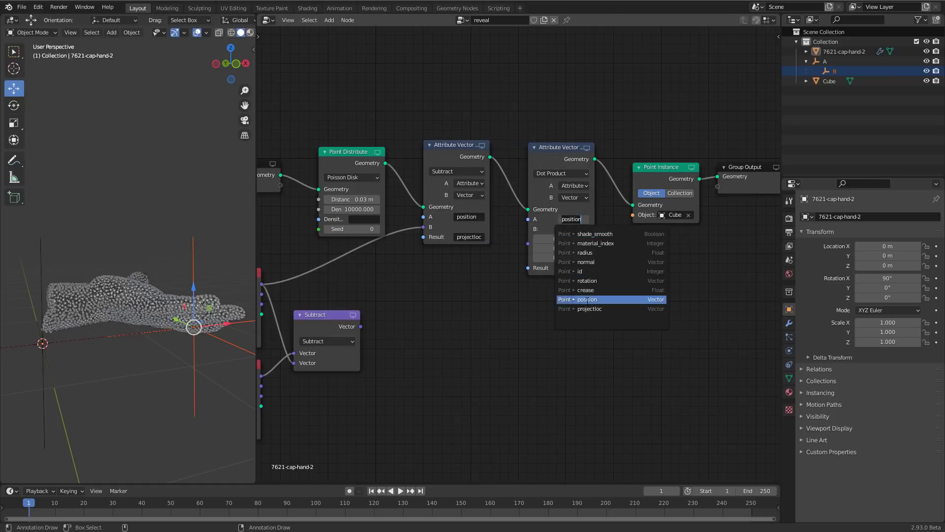
click(590, 309)
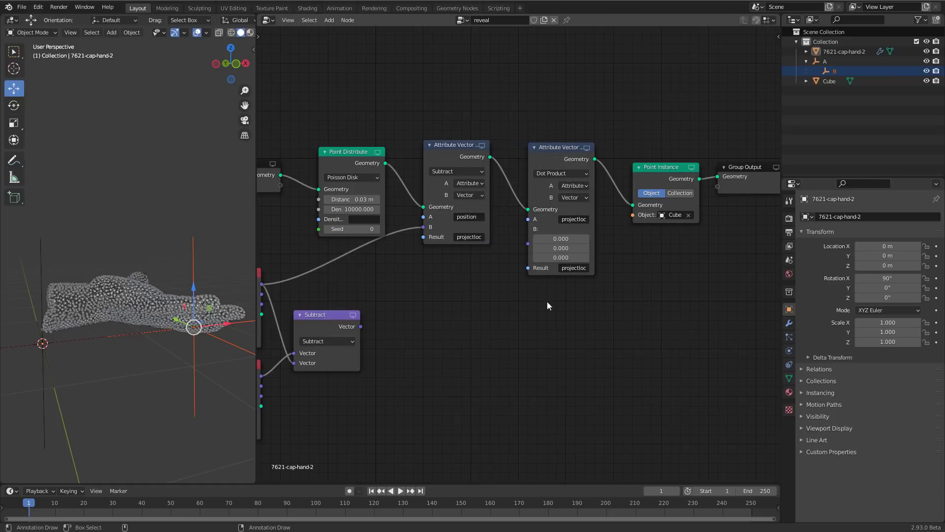
middle_drag(571, 291, 601, 281)
middle_drag(446, 303, 478, 301)
drag(424, 314, 592, 230)
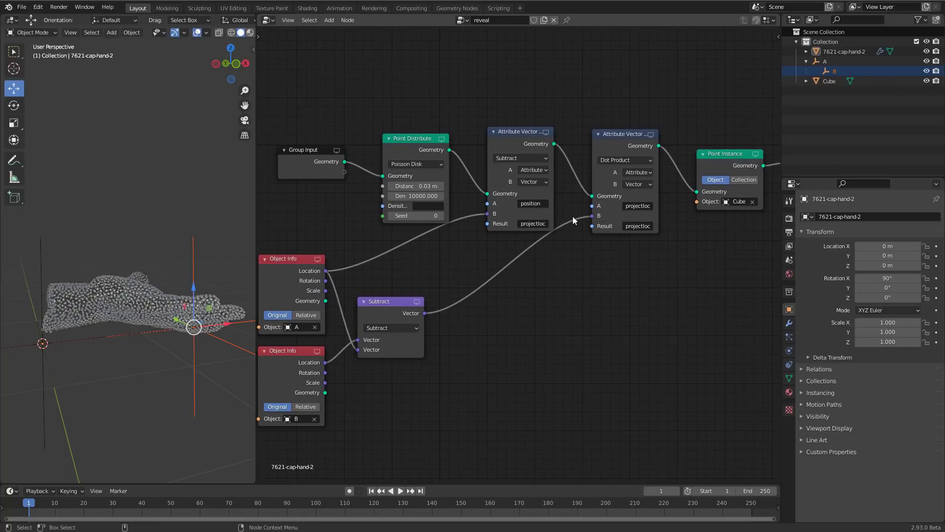
click(646, 228)
text(weight)
key(Return)
Make room before the Point Instance node and insert a Point Scale node after the attribute Dot Product node.
middle_drag(621, 291, 418, 327)
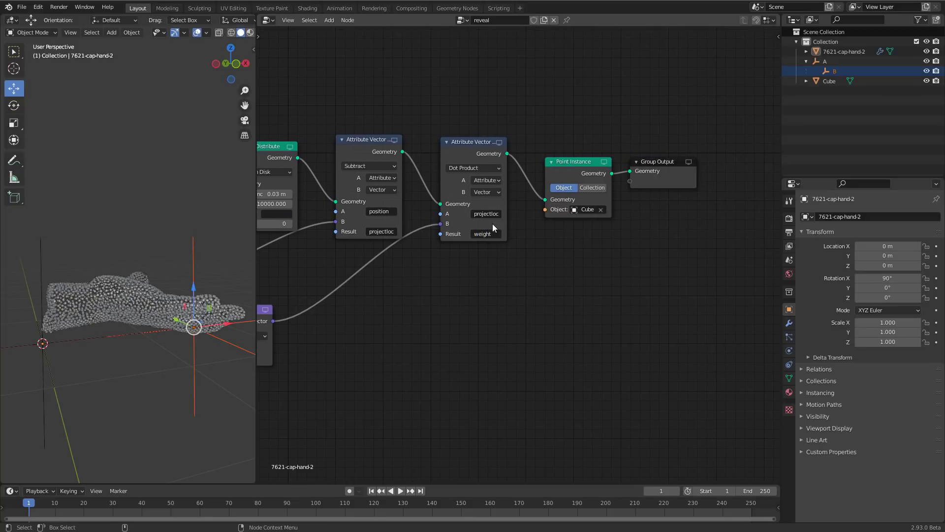
drag(653, 165, 735, 164)
drag(582, 167, 681, 166)
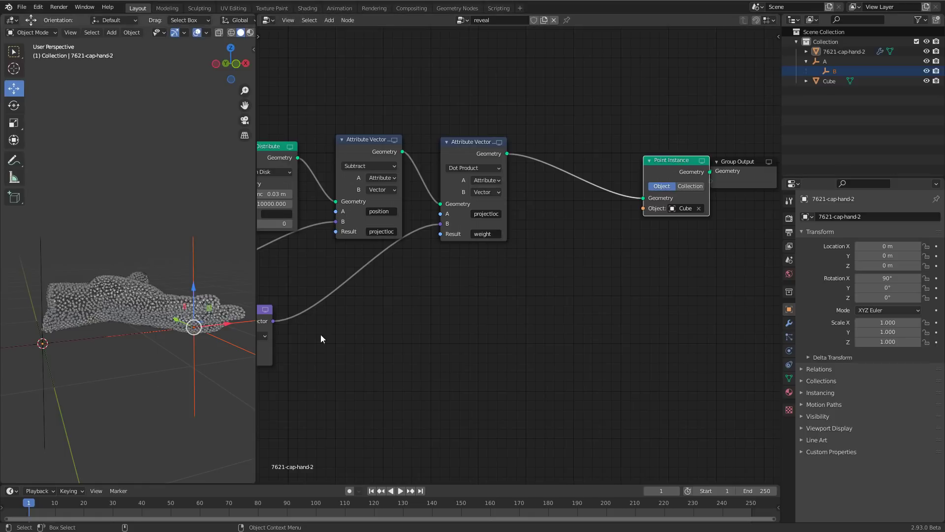
key(shift+a)
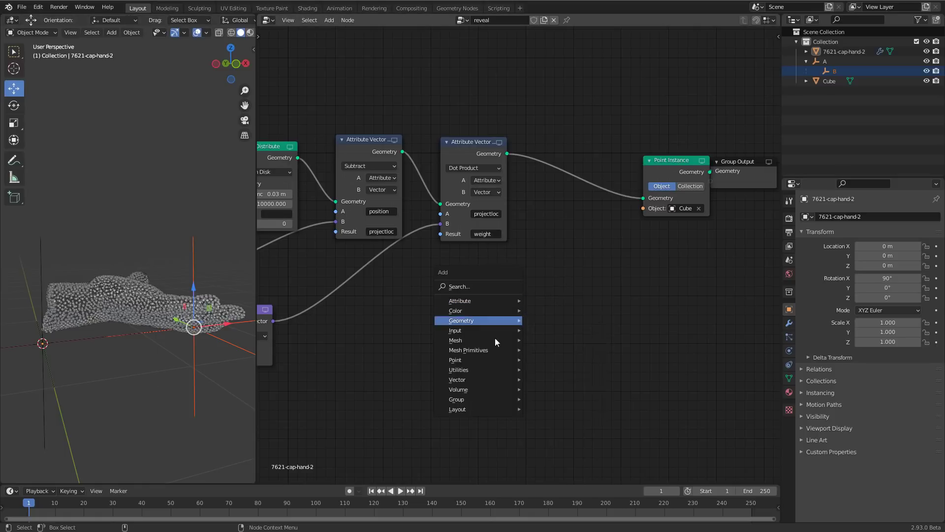
mouse_move(467, 361)
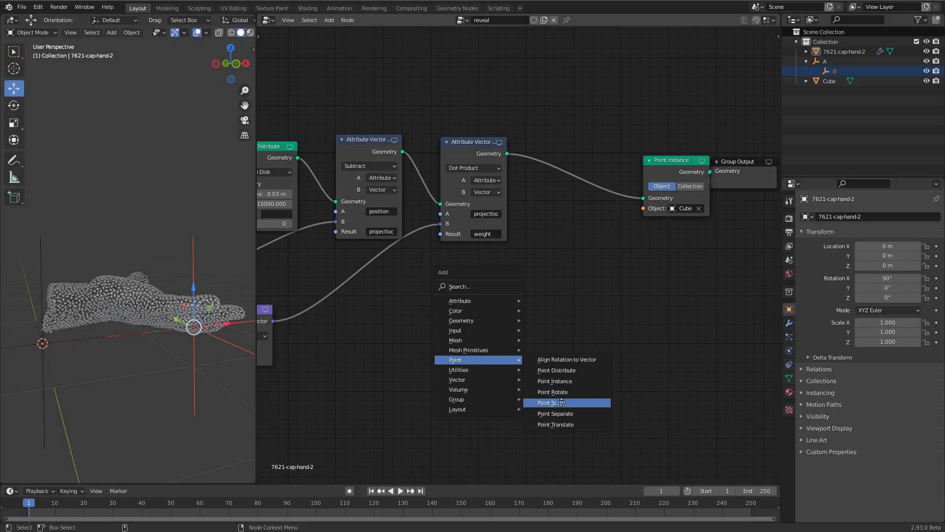
click(566, 401)
click(576, 167)
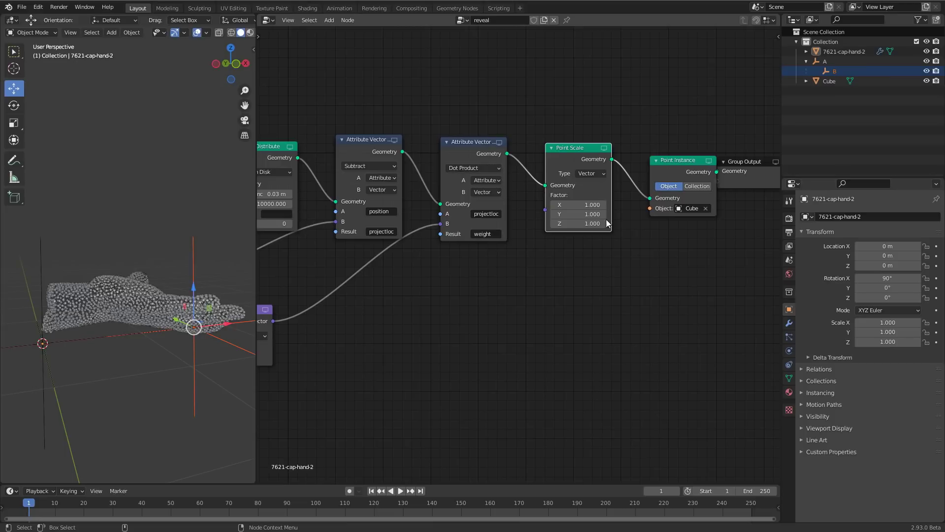
Set the Point Scale type to Attribute with weight as its factor, and inspect the scaled instances on the hand.
click(594, 173)
click(588, 189)
click(586, 196)
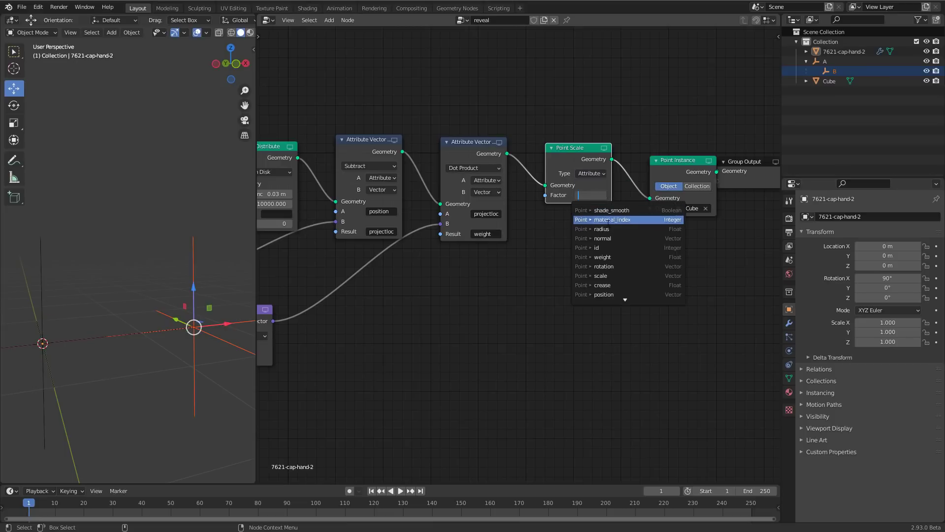
click(602, 257)
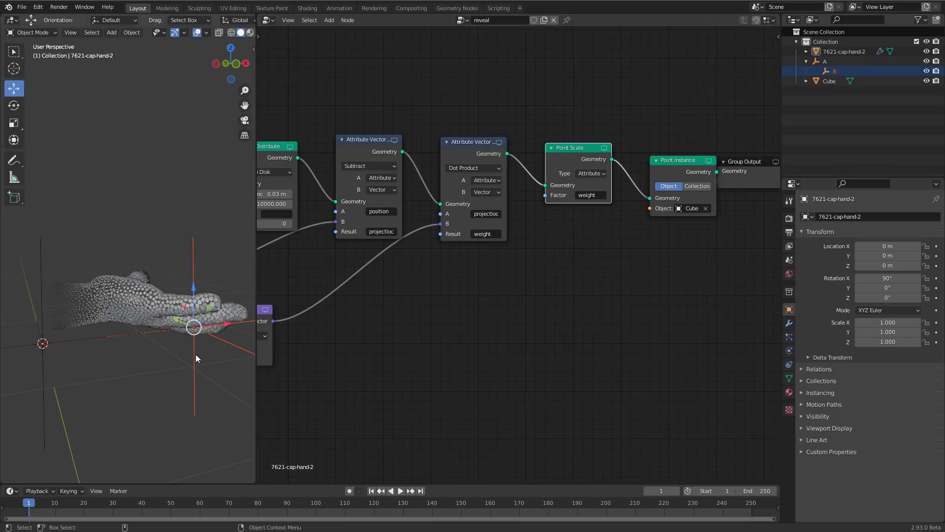
middle_drag(159, 331, 19, 367)
middle_drag(152, 351, 138, 308)
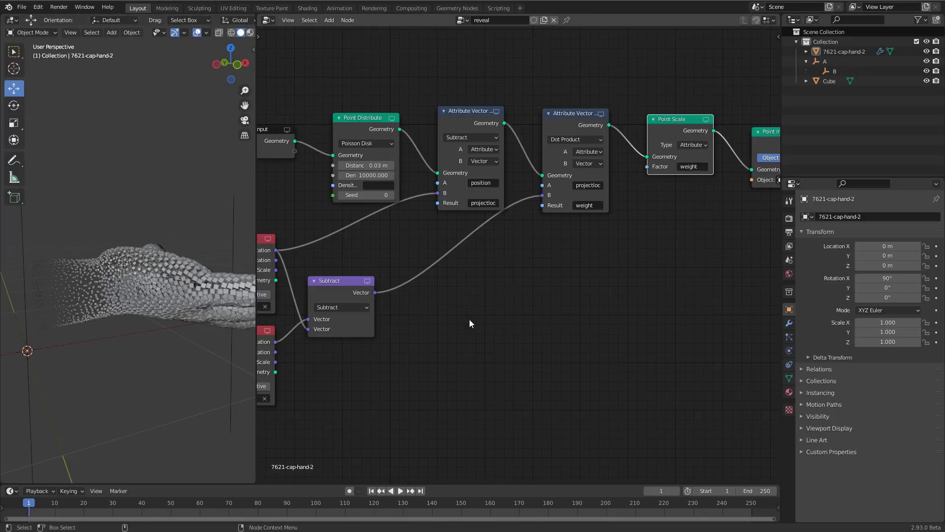
Duplicate the Subtract vector node, set the copy to Dot Product, and feed the Subtract vector into both of its inputs.
click(338, 281)
key(shift+d)
click(456, 283)
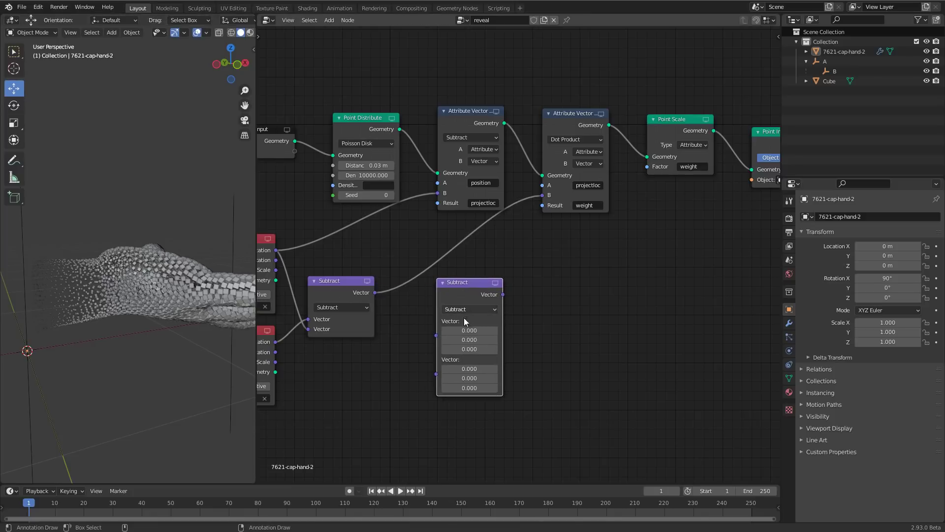
click(460, 309)
click(480, 433)
click(469, 309)
click(453, 421)
drag(375, 292, 436, 331)
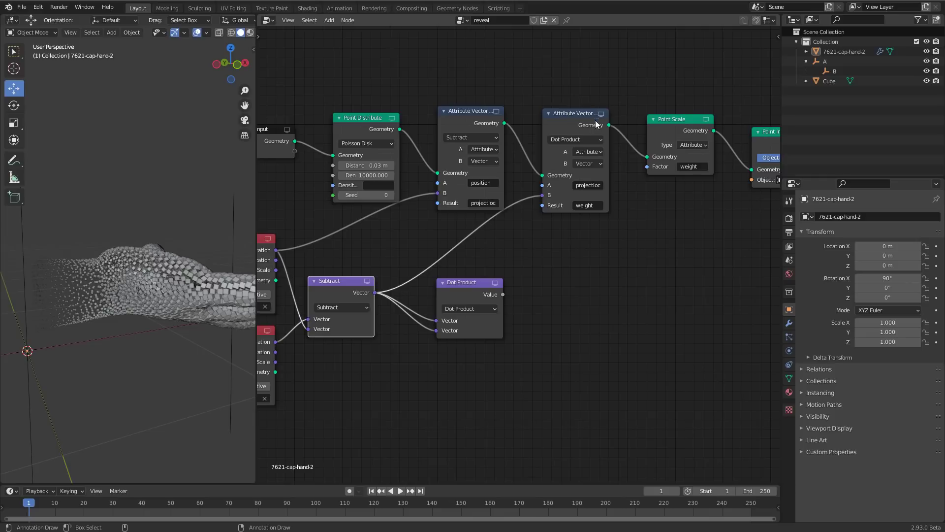
Insert an Attribute Math node set to Divide between the attribute Dot Product node and the Point Scale node.
middle_drag(680, 310, 570, 308)
drag(349, 285, 437, 285)
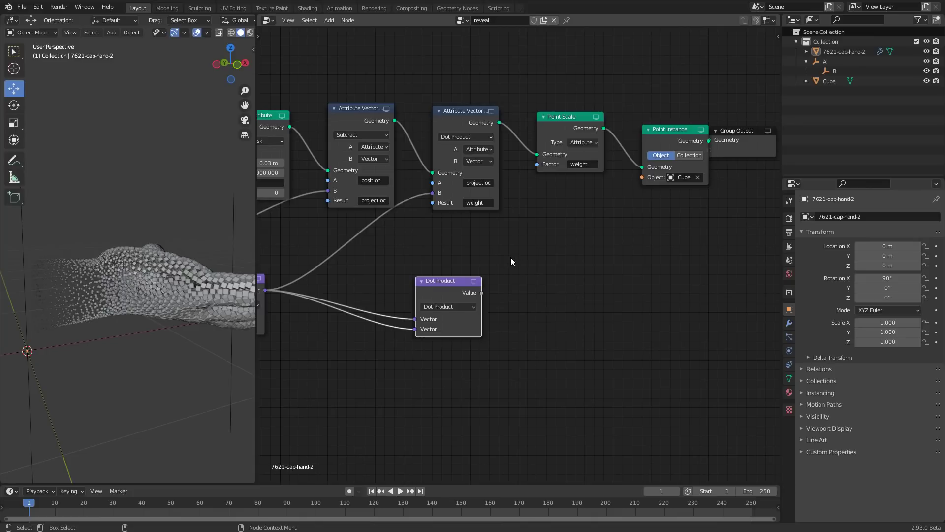
drag(461, 115, 441, 113)
key(shift+a)
mouse_move(536, 193)
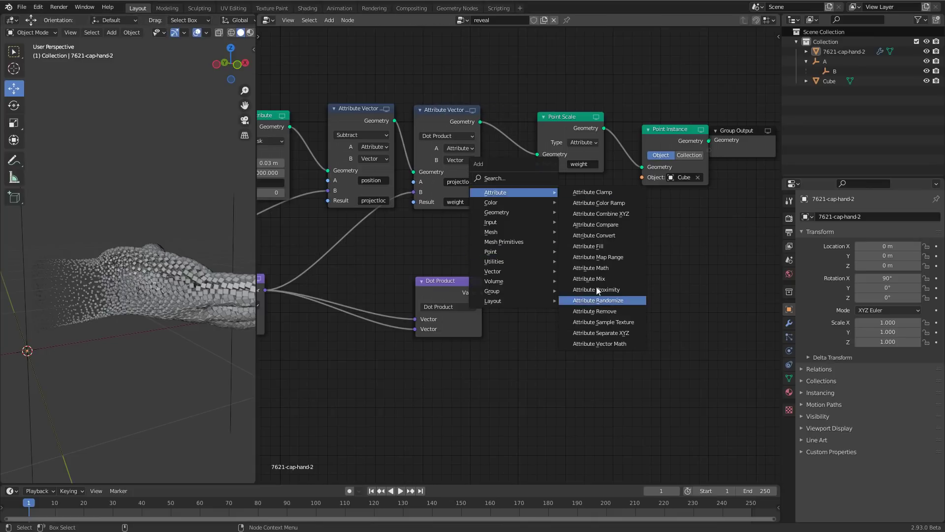
click(593, 268)
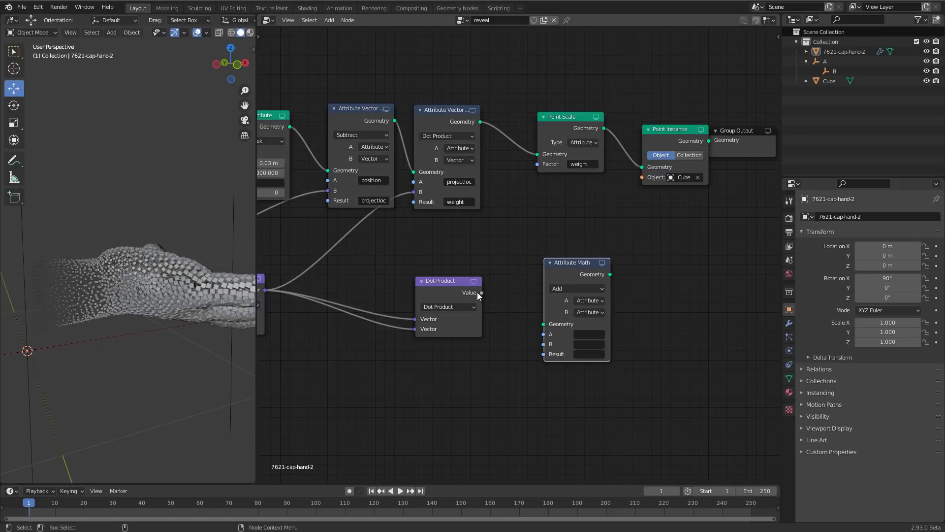
drag(567, 283, 517, 141)
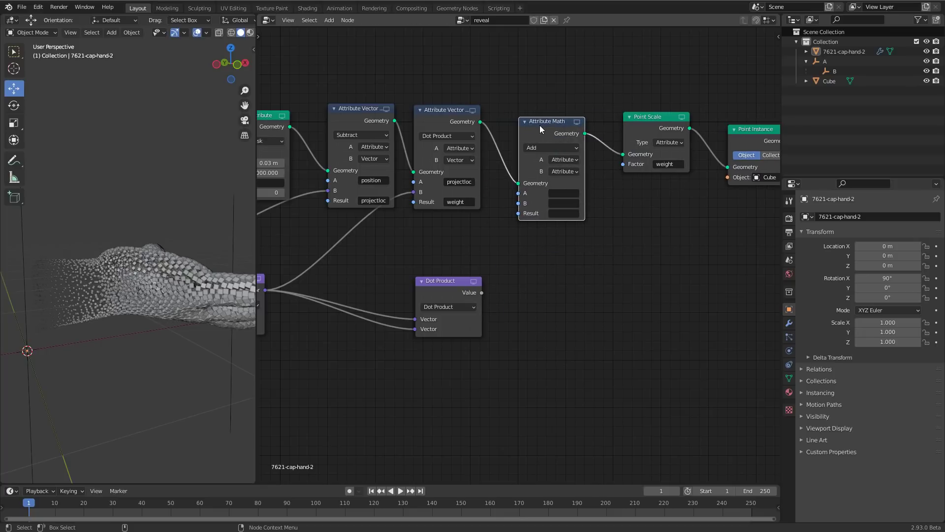
click(537, 138)
click(536, 197)
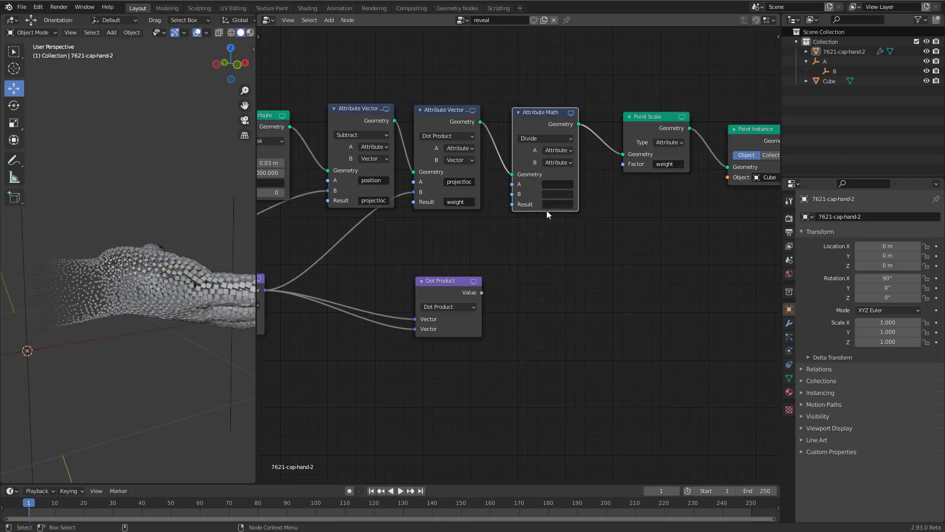
Give the Divide node weight as A, a Float B fed by the Dot Product value, and weight as its result.
click(557, 184)
click(566, 247)
click(557, 162)
click(555, 181)
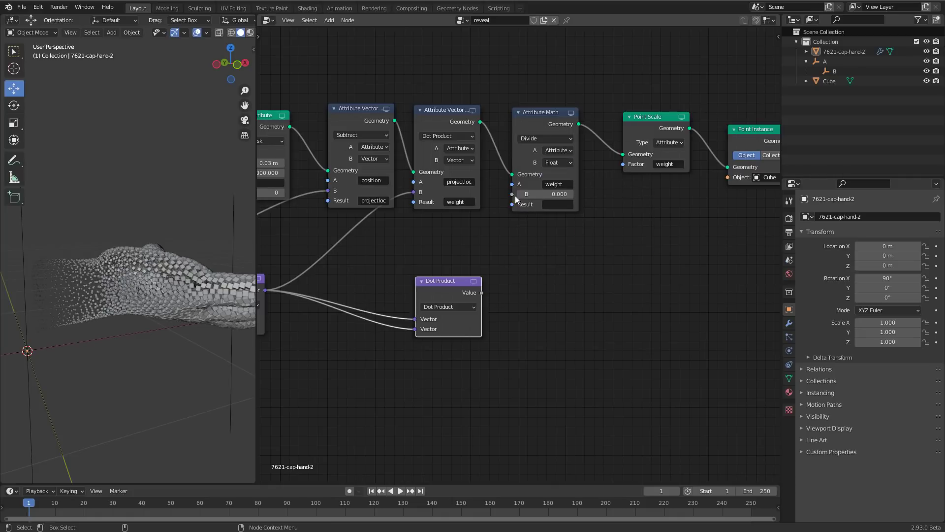
drag(481, 293, 514, 194)
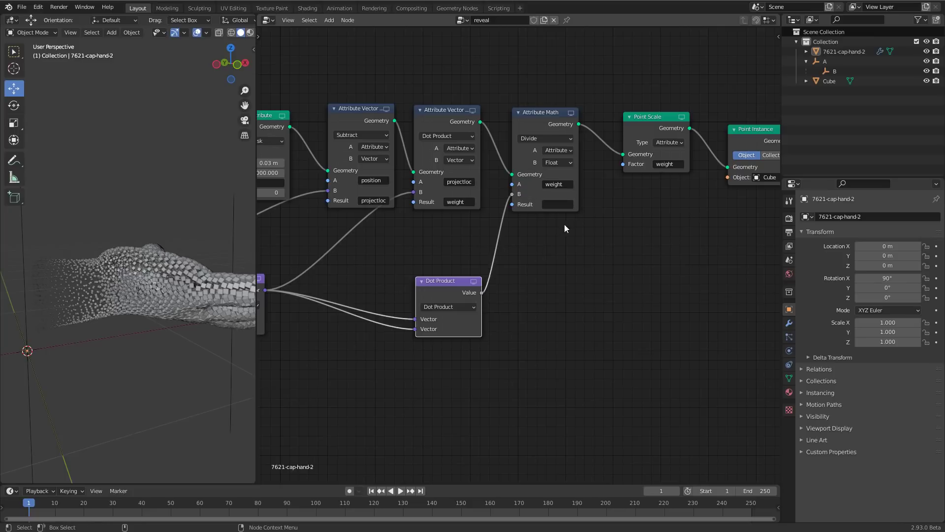
click(564, 207)
text(weight)
key(Return)
Inspect the scaled instances on the hand and move empty B along X to about 0.75 m.
mouse_move(182, 279)
middle_down()
mouse_move(123, 306)
mouse_move(186, 268)
middle_up()
middle_drag(182, 314, 143, 318)
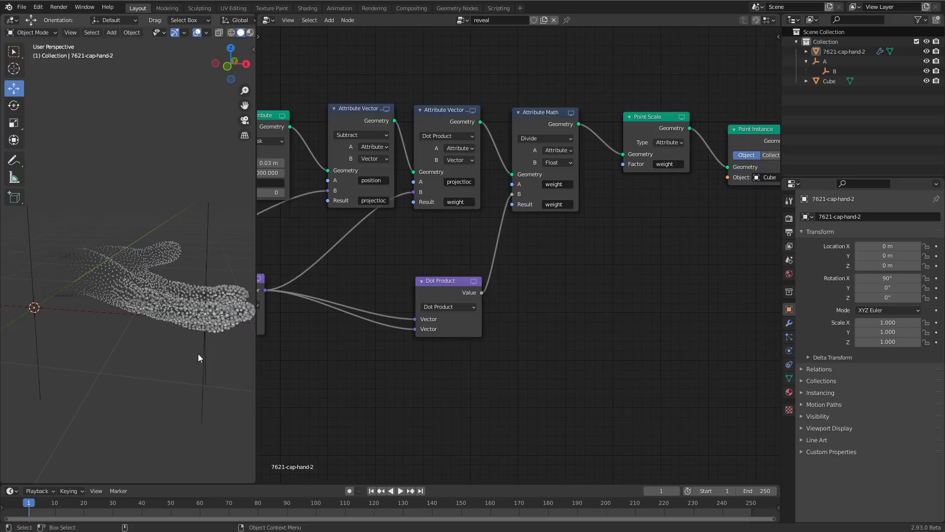
middle_drag(105, 282, 133, 330)
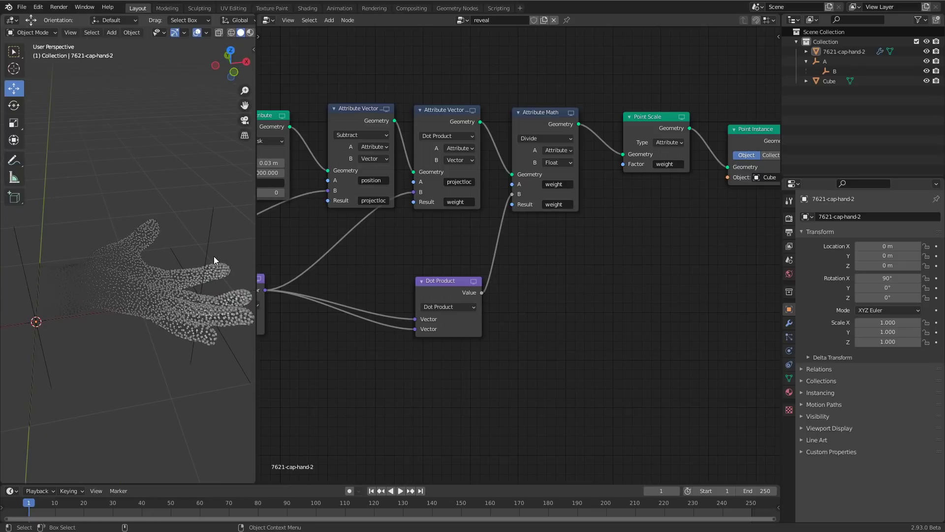
click(208, 262)
middle_drag(207, 266, 144, 335)
key(g)
key(x)
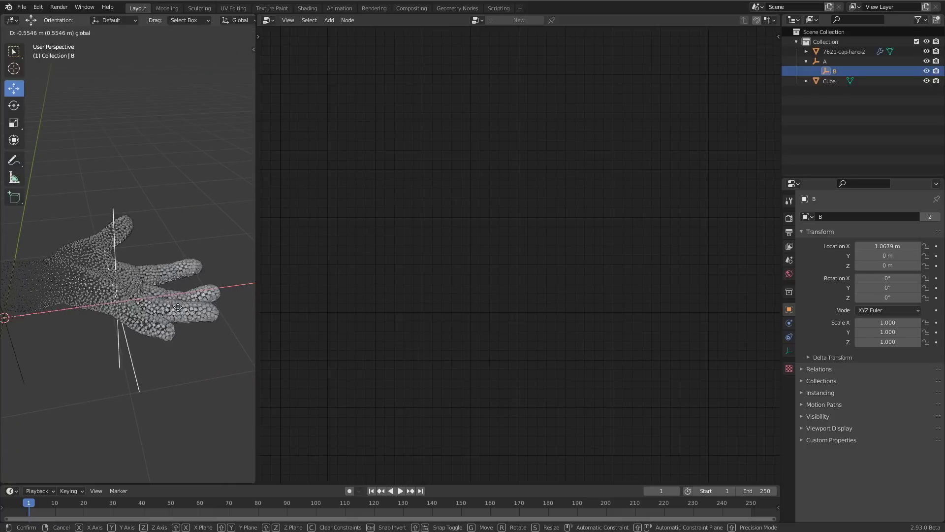
click(106, 308)
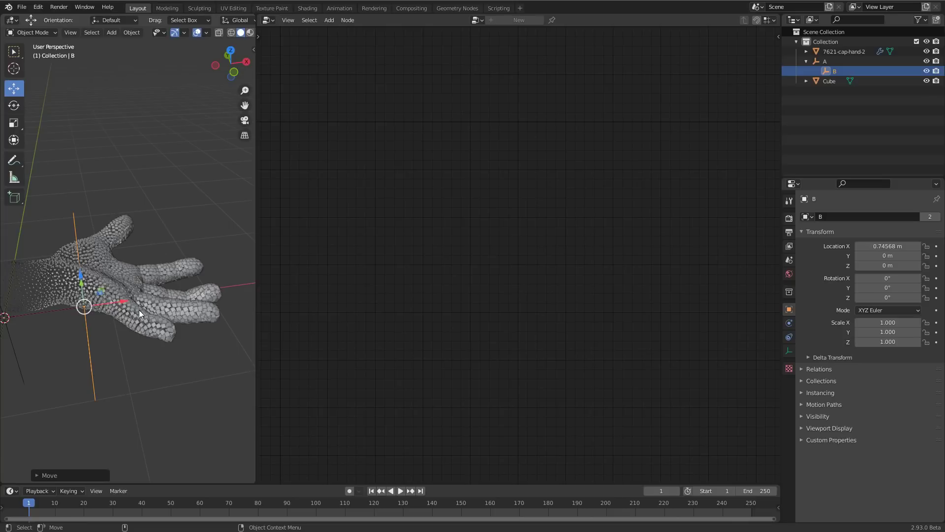
Reselect the hand and insert an Attribute Clamp node between the Divide node and the Point Scale node.
click(158, 330)
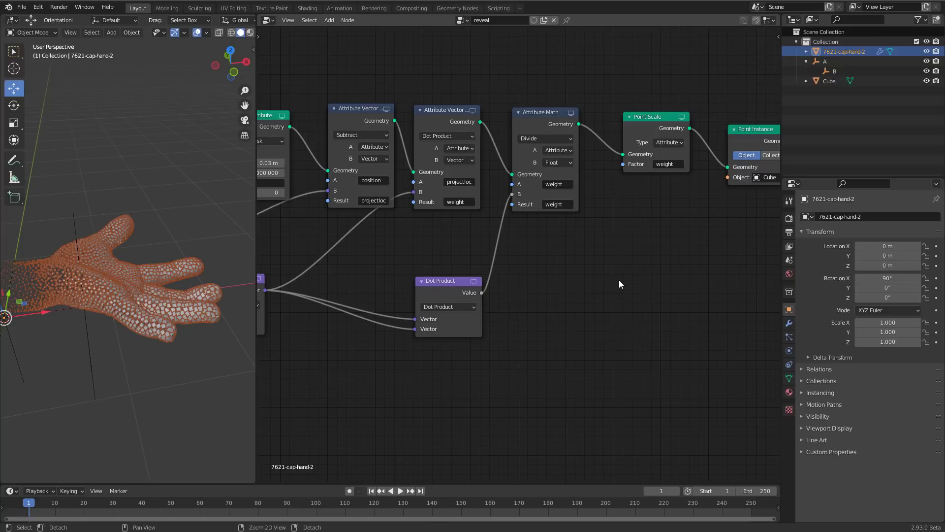
middle_drag(619, 288, 540, 308)
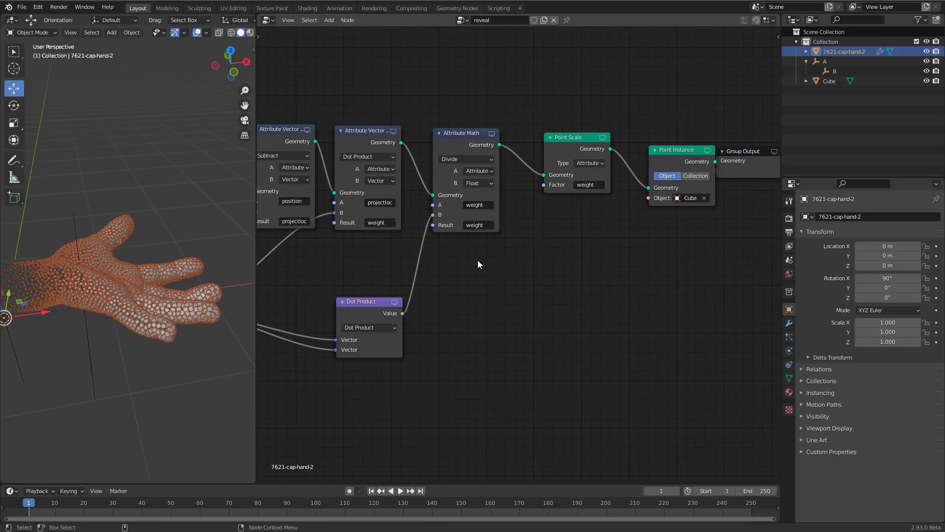
middle_drag(35, 275, 69, 276)
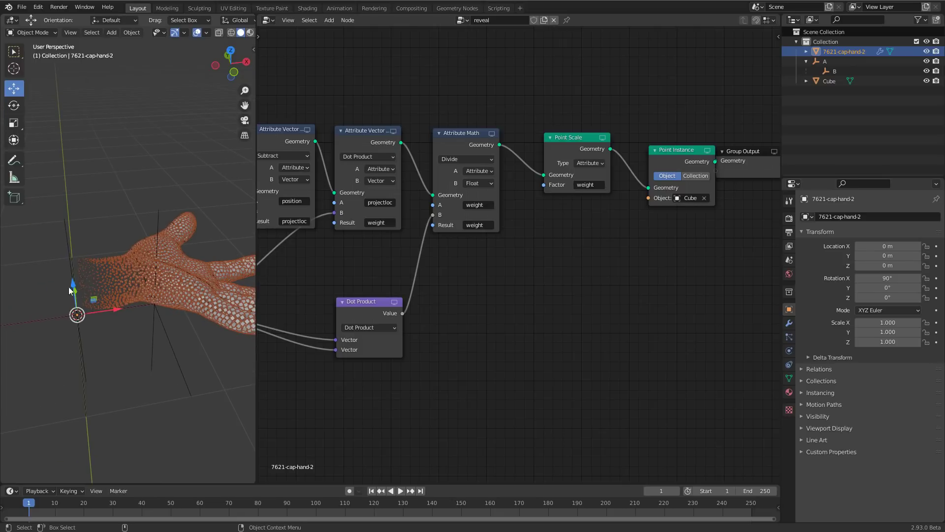
key(shift+a)
mouse_move(495, 287)
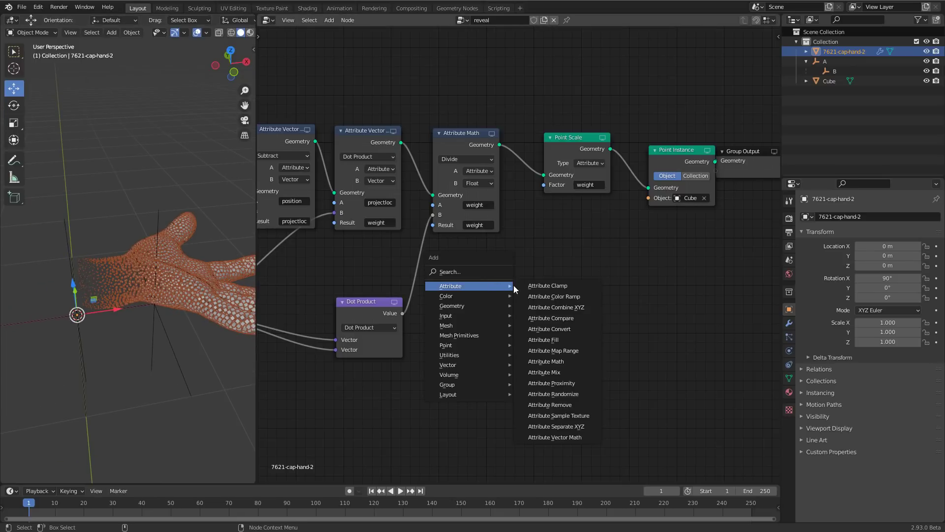
click(547, 286)
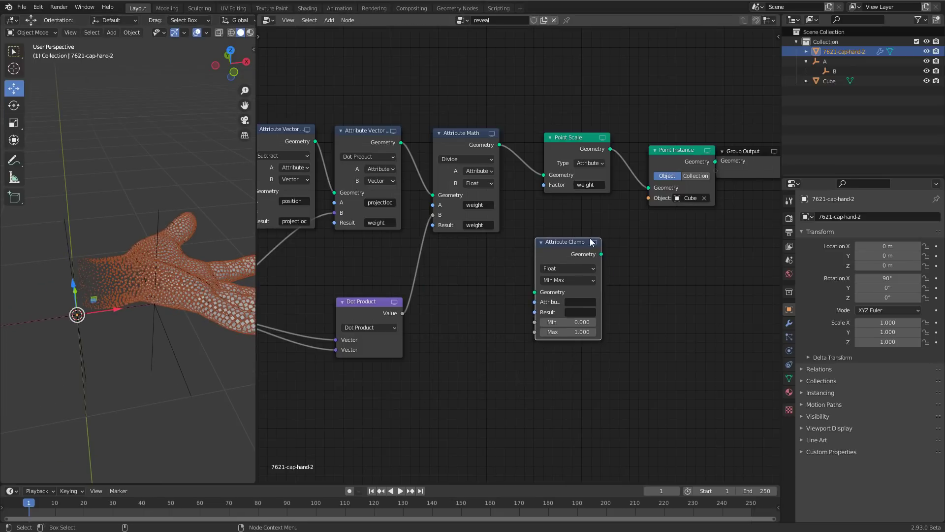
click(614, 201)
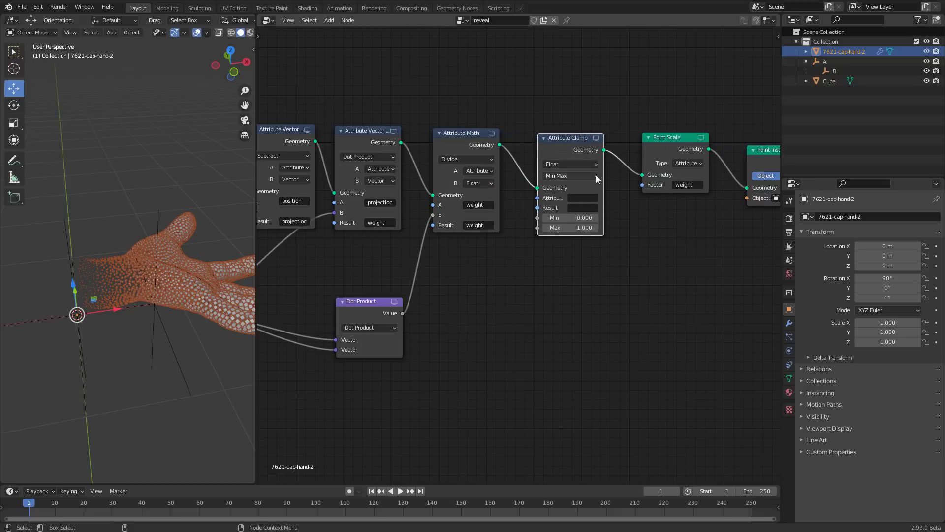
Set both the attribute and the result of the Attribute Clamp node to weight.
click(581, 197)
text(we)
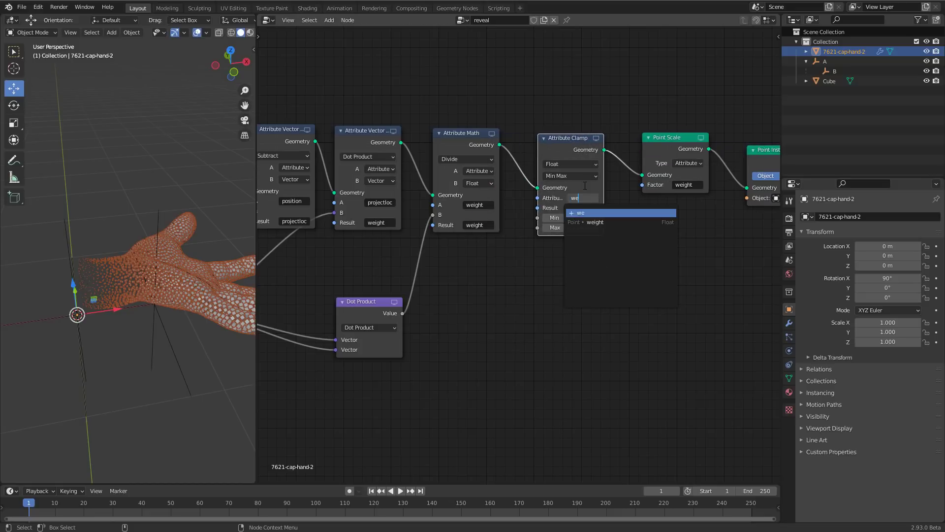
text(igh)
click(595, 222)
click(583, 207)
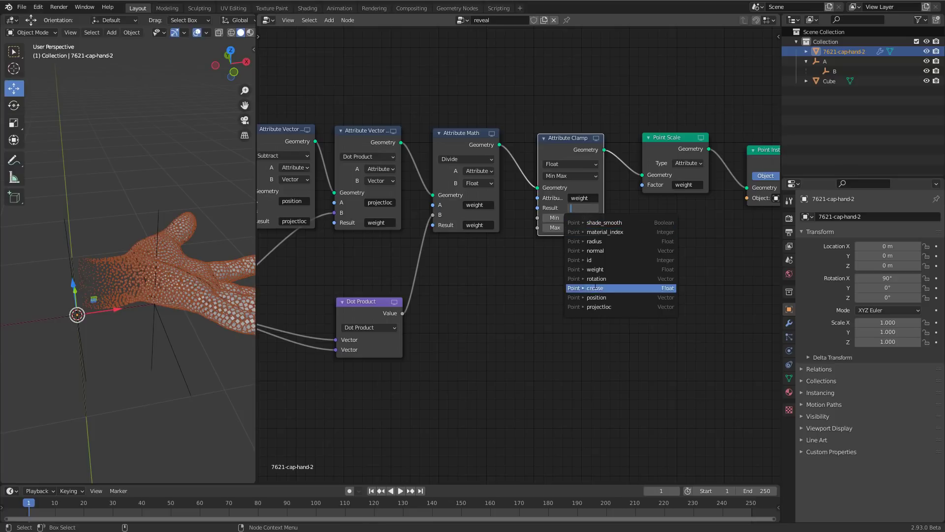
click(595, 270)
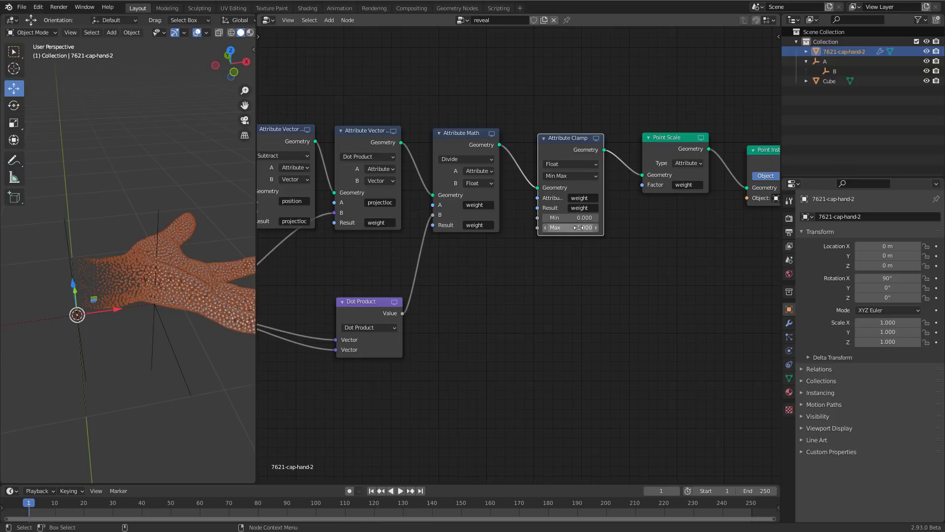
Slide empty B slightly along the X axis to test the clamped falloff on the hand.
middle_drag(202, 294, 150, 262)
click(146, 346)
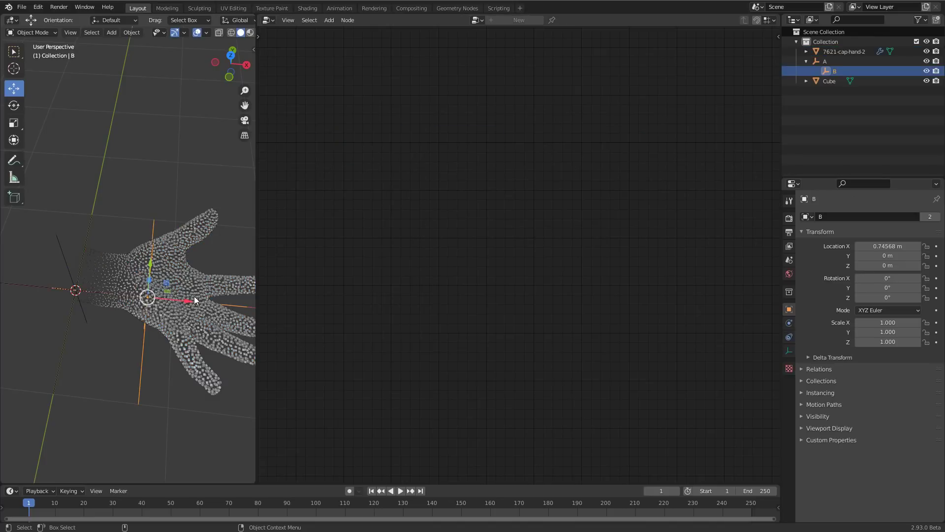
key(g)
key(x)
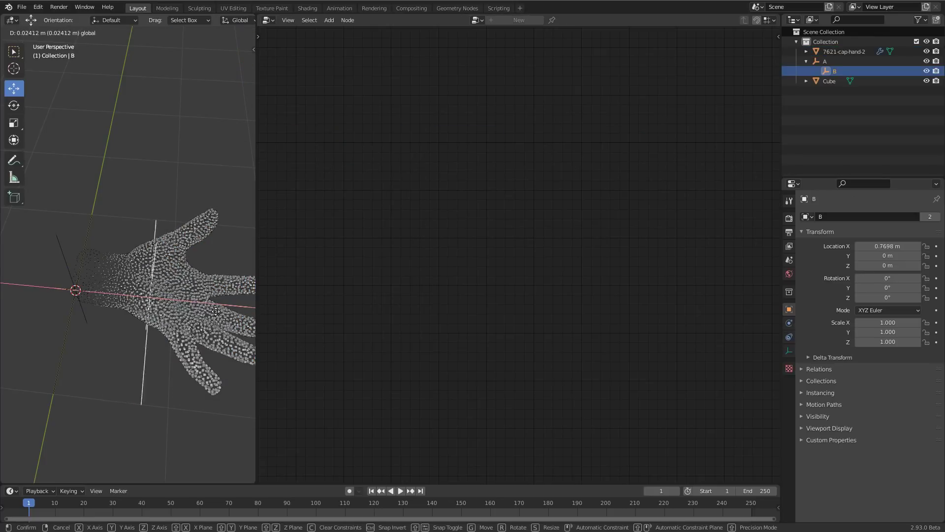
click(83, 280)
Select the parent empty A and slide it slightly along the X axis to shift the falloff.
click(67, 270)
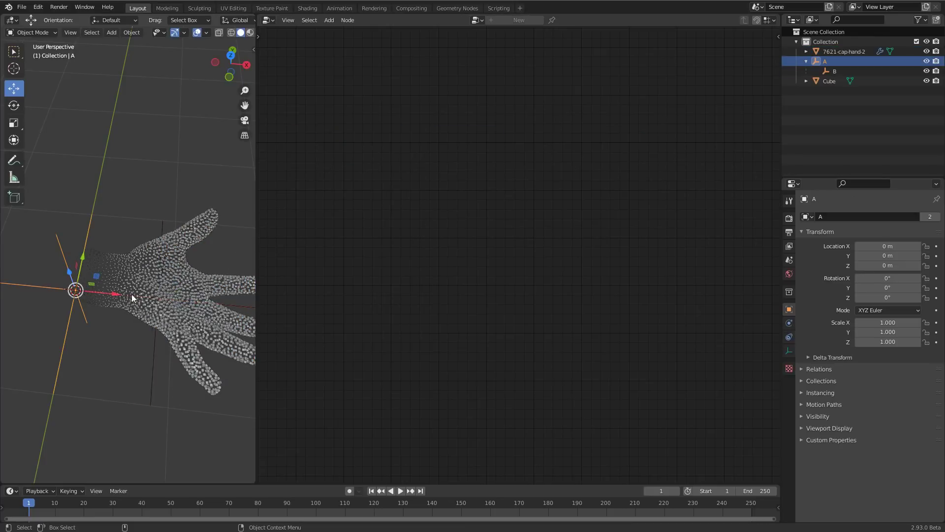
key(g)
key(x)
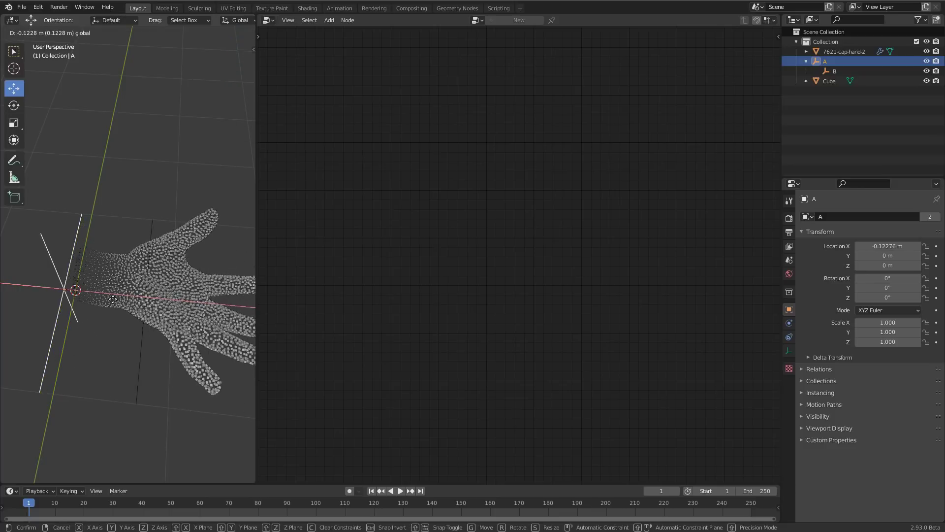
click(140, 295)
Widen the 3D viewport, try rotating empty A by -31° about Y and sliding it along X, and undo both transforms.
drag(257, 211, 527, 220)
middle_drag(289, 391, 243, 310)
text(ry)
text(-31)
key(Return)
key(g)
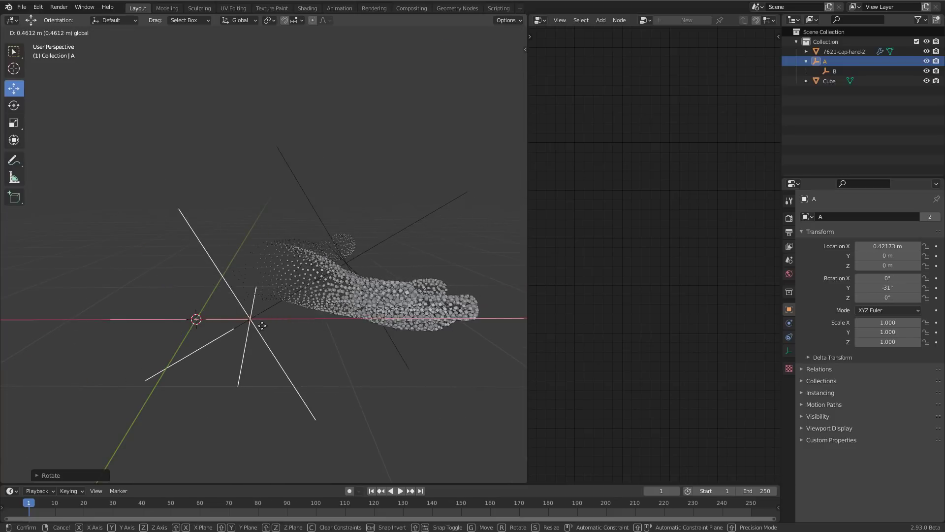
click(346, 293)
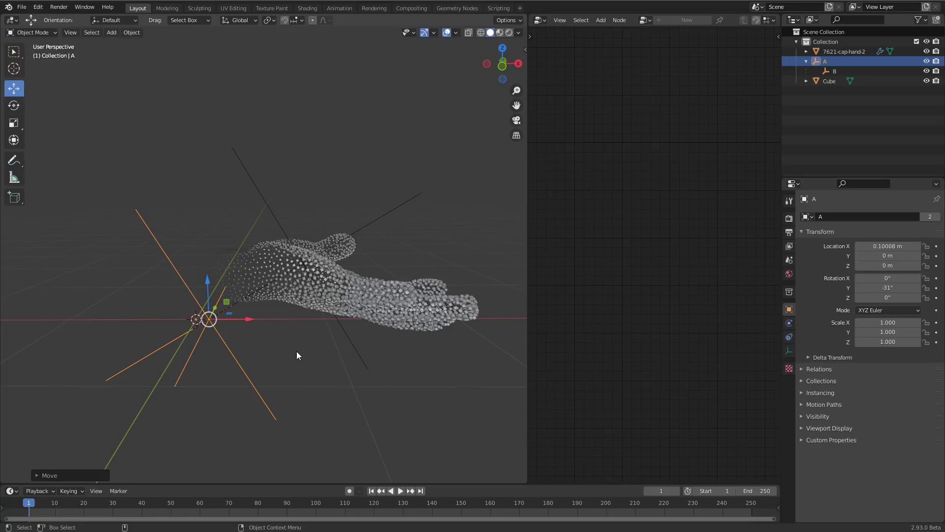
key(ctrl+z)
key(ctrl+z)
Move empty A along X to about -0.37 m and narrow the 3D viewport to give the node editor more room.
middle_drag(307, 351, 345, 320)
key(g)
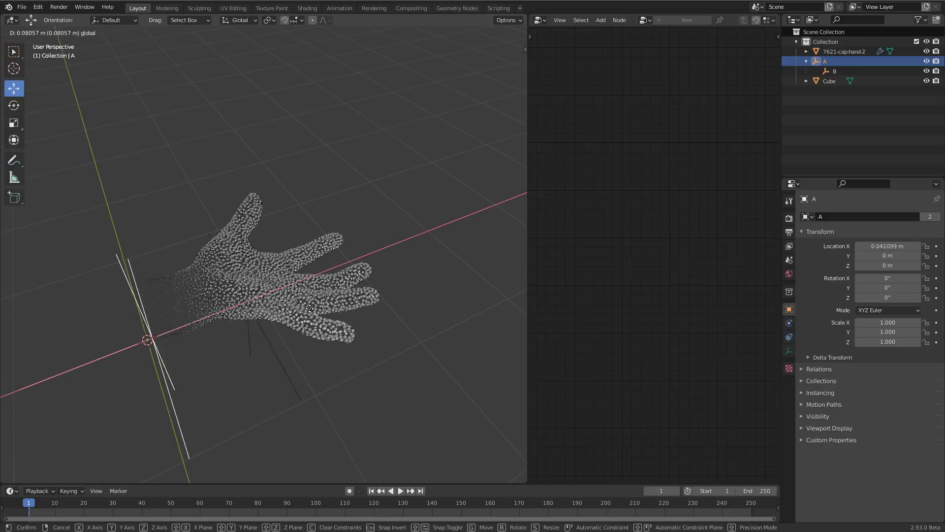
click(204, 348)
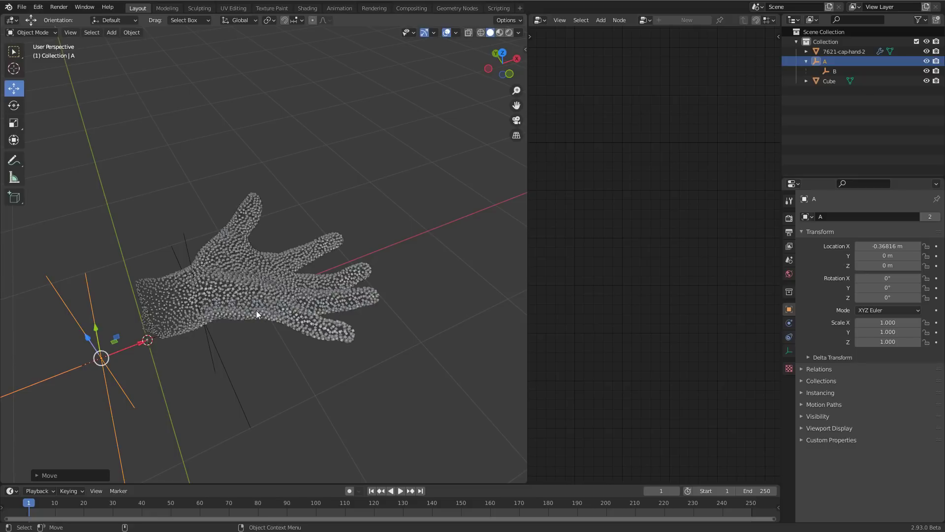
click(526, 251)
drag(528, 251, 241, 251)
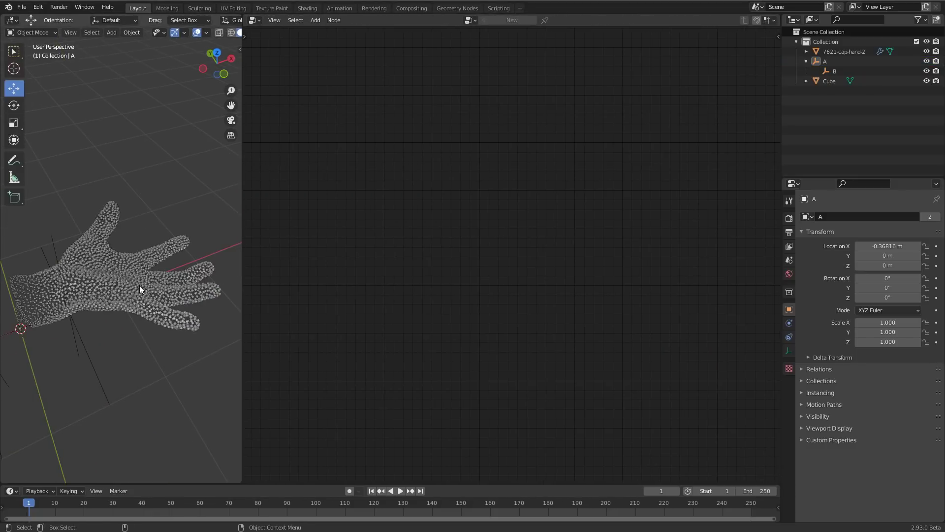
Reselect the hand and add an Attribute Color Ramp node below the node chain.
click(141, 291)
scroll(466, 317, up, 3)
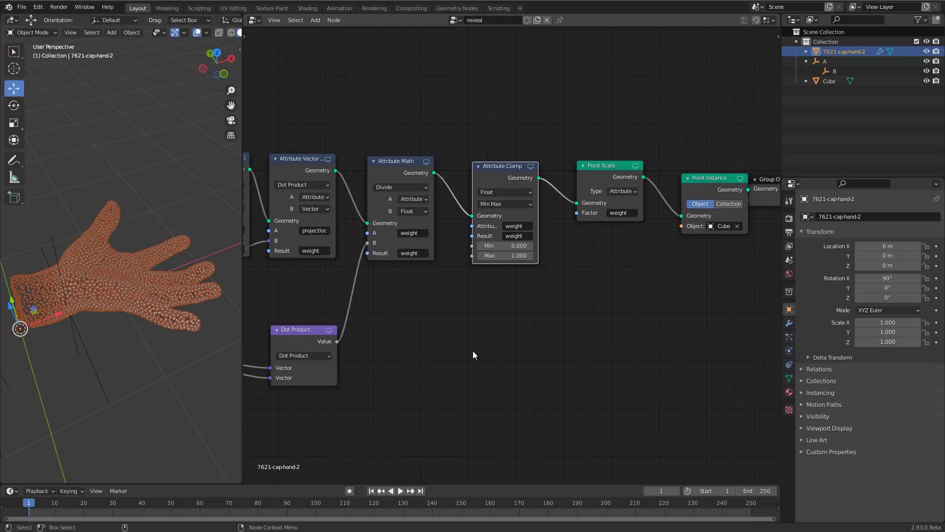
key(shift+a)
click(397, 359)
text(ramp)
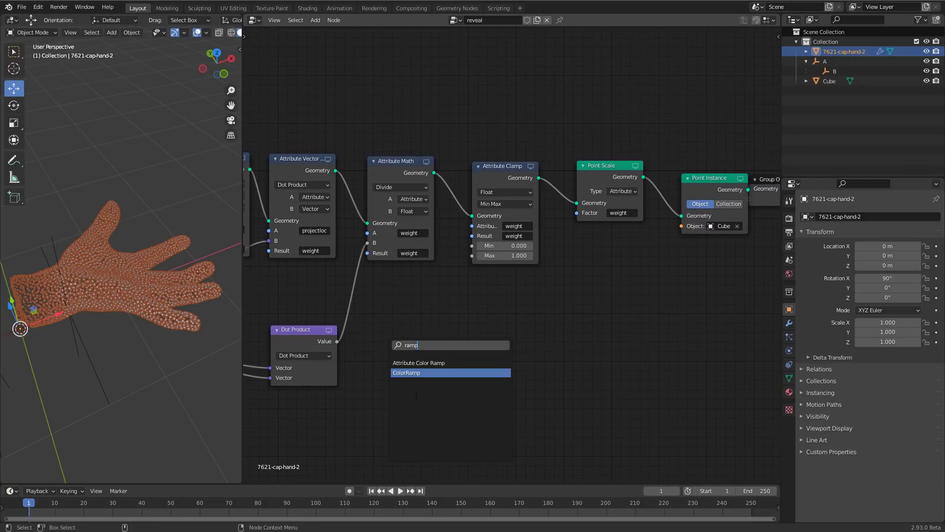
click(419, 363)
click(544, 313)
middle_drag(587, 334, 545, 306)
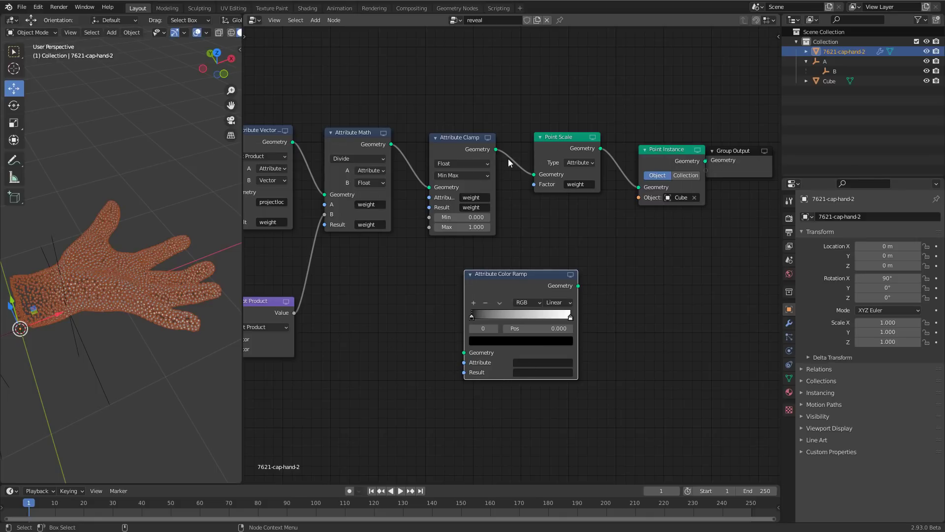
Make room before the Point Scale node and insert the Attribute Color Ramp after the Attribute Clamp node.
drag(550, 140, 574, 140)
middle_drag(574, 141, 466, 154)
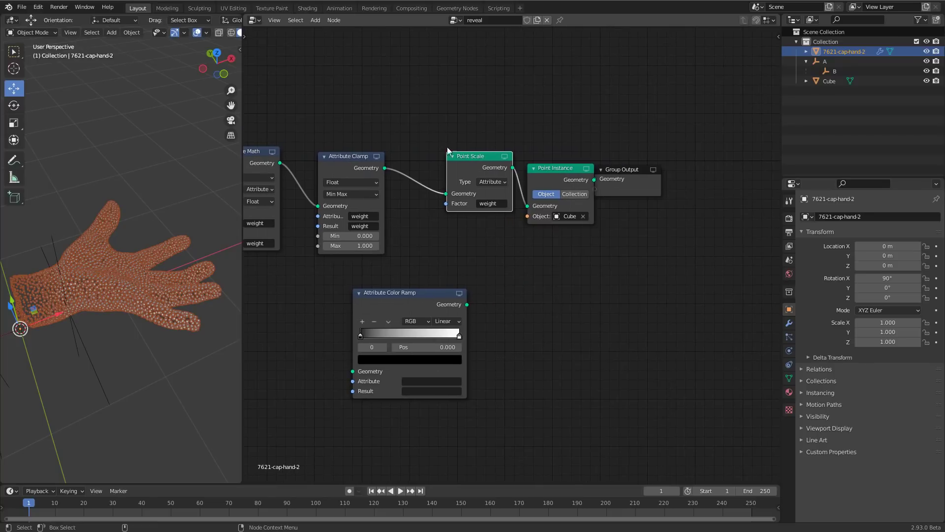
drag(472, 158, 601, 159)
drag(420, 295, 491, 163)
Set the Attribute Color Ramp node's Attribute and Result to weight and shift its white stop to position 0.991.
middle_drag(519, 326, 544, 342)
click(512, 268)
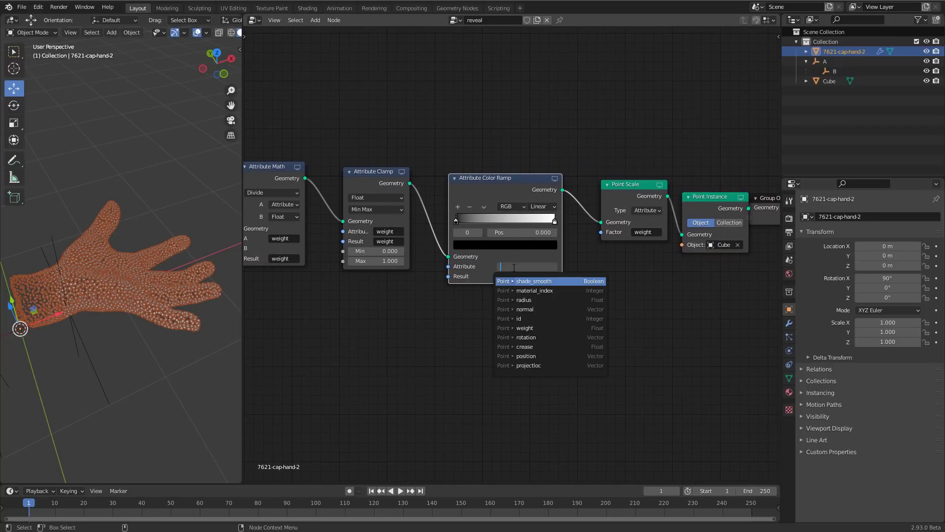
click(523, 327)
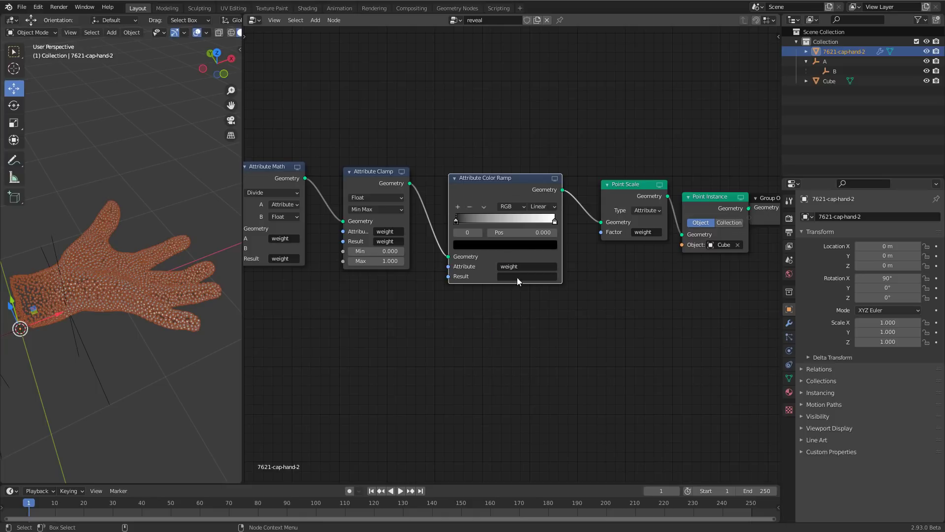
click(522, 276)
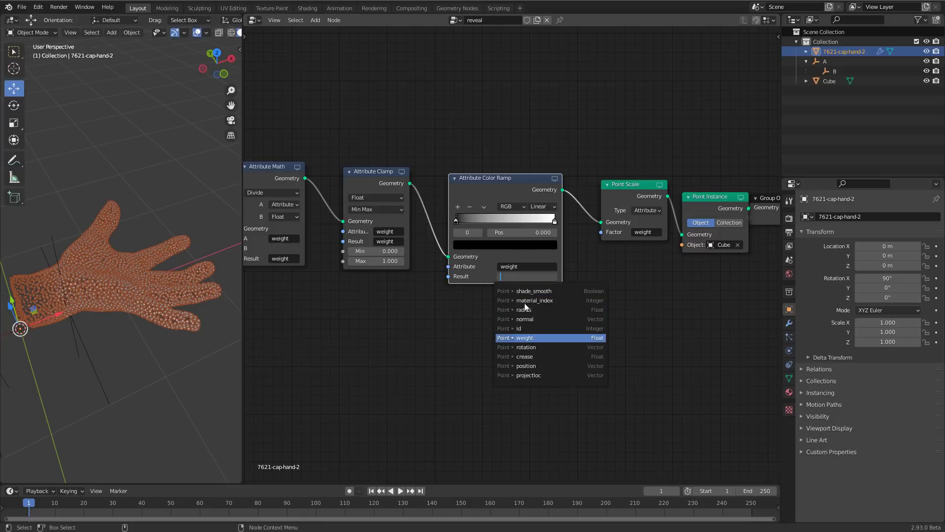
click(532, 337)
middle_drag(433, 317, 466, 340)
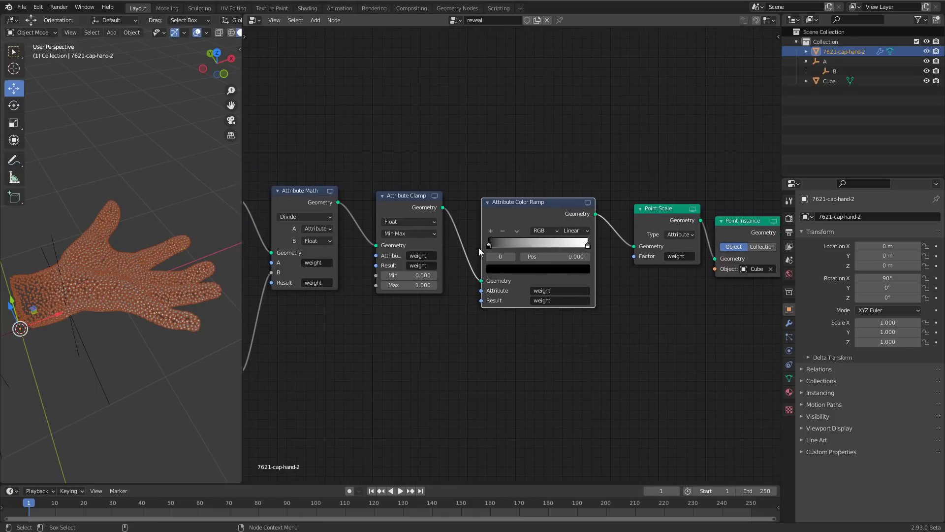
mouse_move(490, 245)
mouse_down()
mouse_move(595, 247)
mouse_move(483, 252)
mouse_up()
mouse_move(587, 245)
mouse_down()
mouse_move(512, 245)
mouse_move(615, 244)
mouse_move(587, 245)
mouse_up()
Move empty A along X toward the hand, reselect the hand, and make the color ramp's black stop active.
middle_drag(123, 275, 65, 299)
click(66, 299)
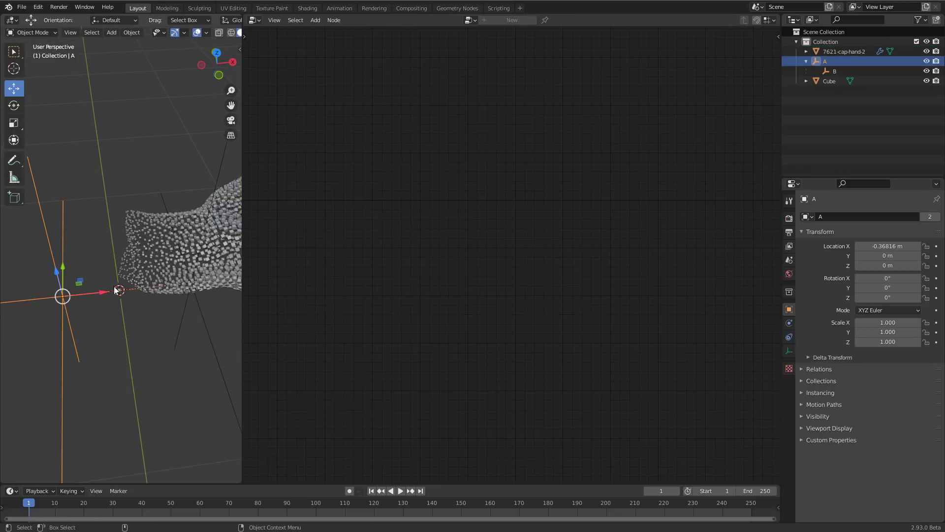
key(g)
click(204, 293)
mouse_move(123, 340)
middle_down()
mouse_move(81, 341)
mouse_move(107, 327)
mouse_move(106, 311)
mouse_move(132, 356)
middle_up()
click(134, 302)
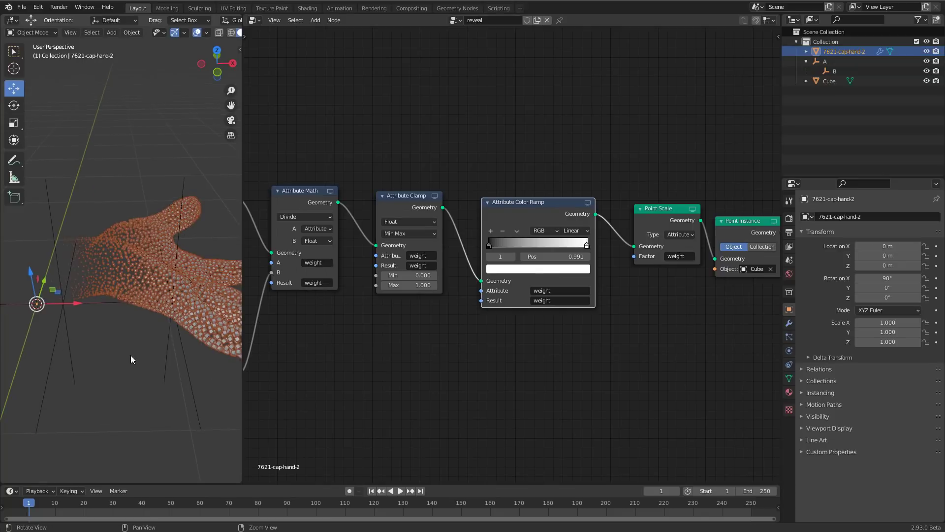
drag(493, 244, 330, 355)
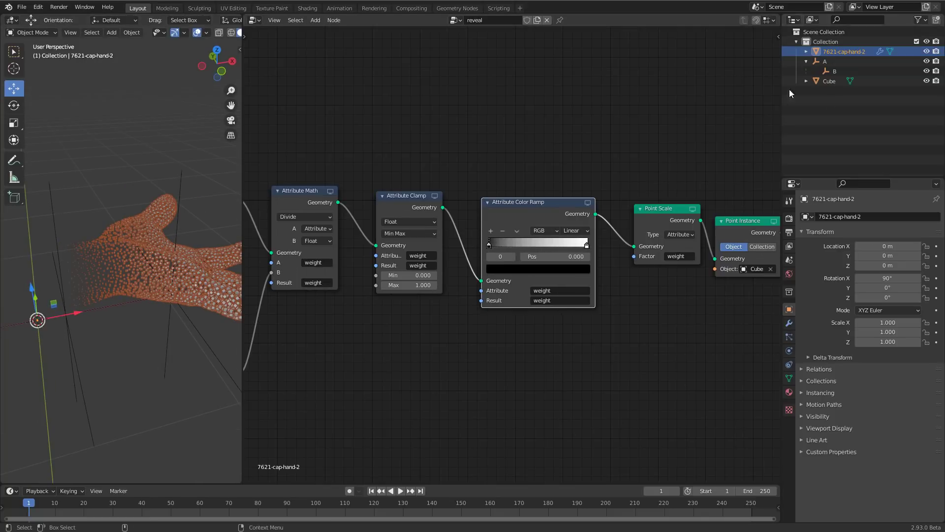
Enlarge the instanced Cube's mesh in Edit Mode to about 5.8 times its size and return to Object Mode.
click(828, 82)
key(Tab)
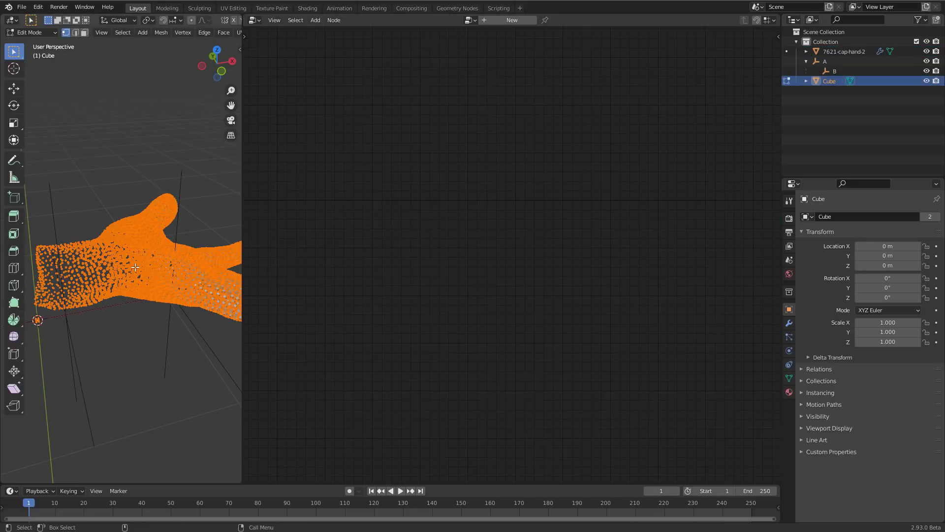
key(s)
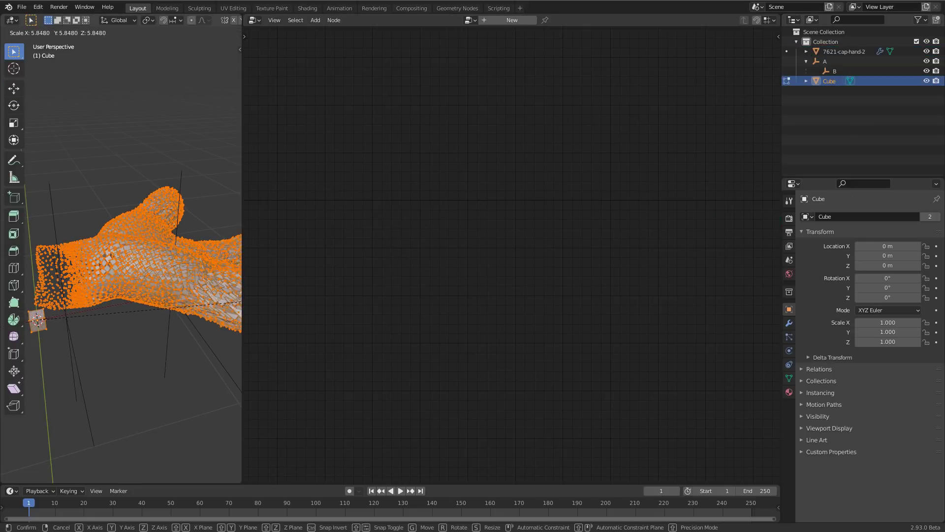
click(90, 288)
key(Tab)
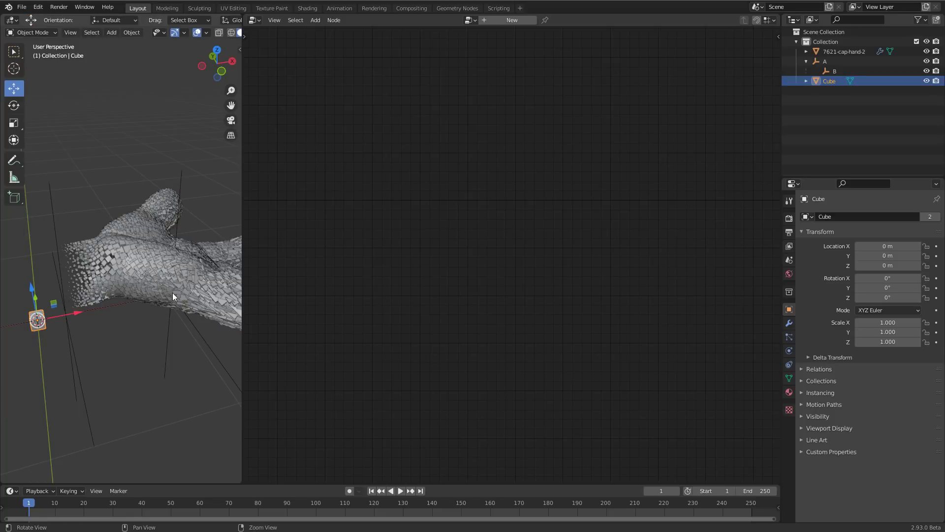
On the hand's color ramp, shift the white stop toward the middle and add a gray stop with value 0.156 at position 0.891.
click(147, 278)
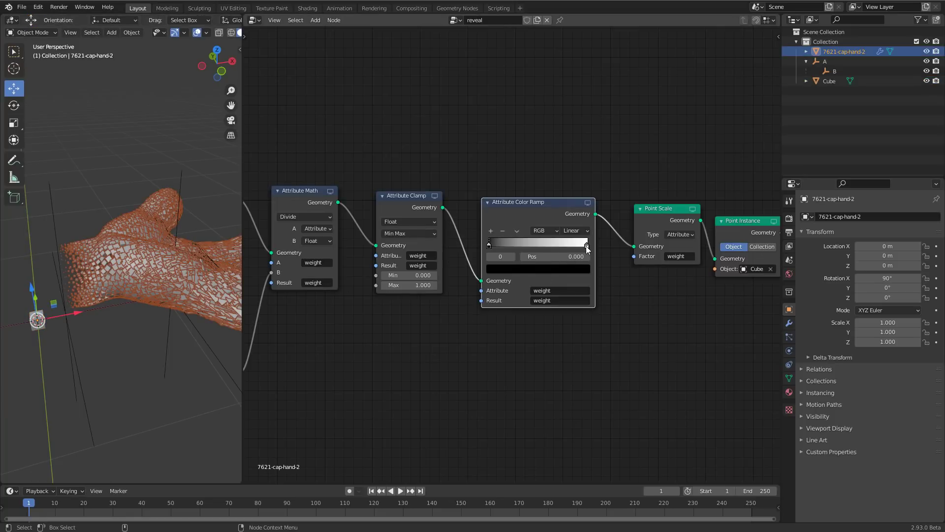
drag(586, 245, 526, 248)
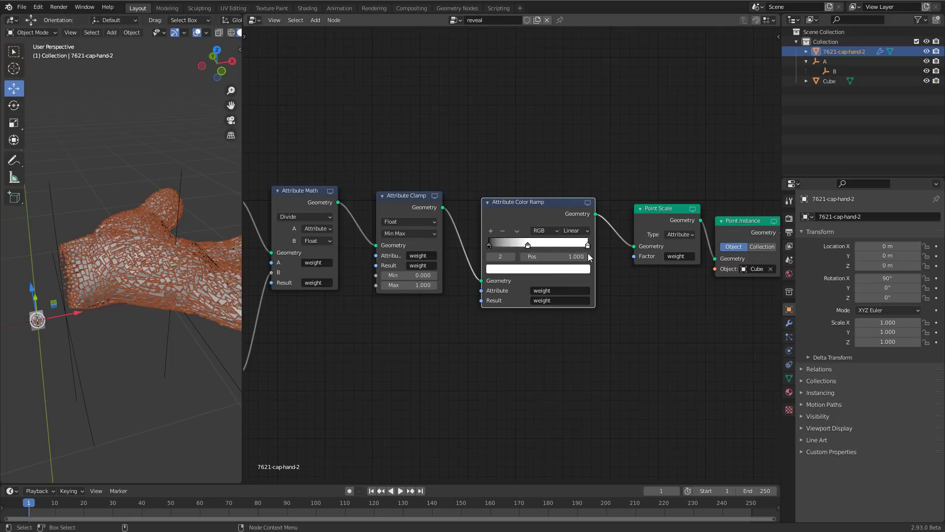
click(559, 269)
mouse_move(569, 167)
mouse_down()
mouse_move(571, 179)
mouse_move(569, 171)
mouse_up()
middle_drag(123, 344, 96, 377)
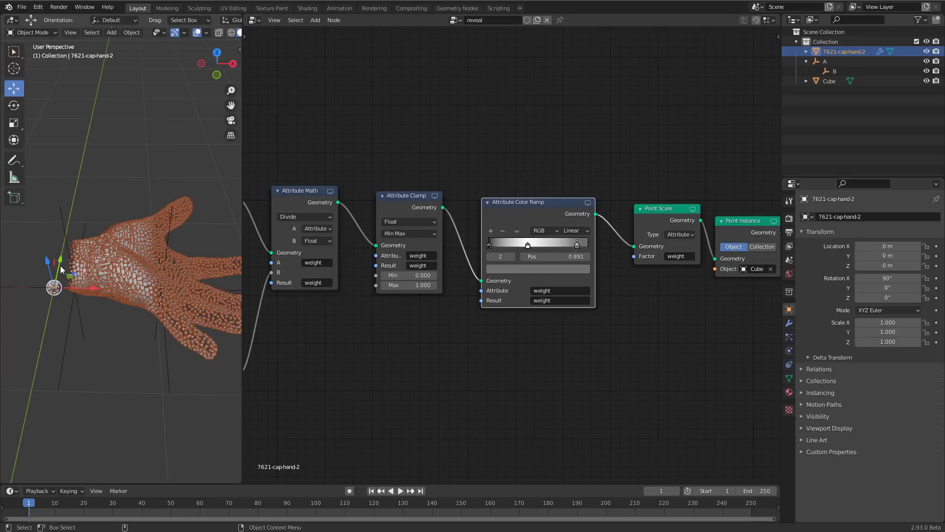
Brighten the color ramp's last stop to a gray with value 0.284.
click(561, 269)
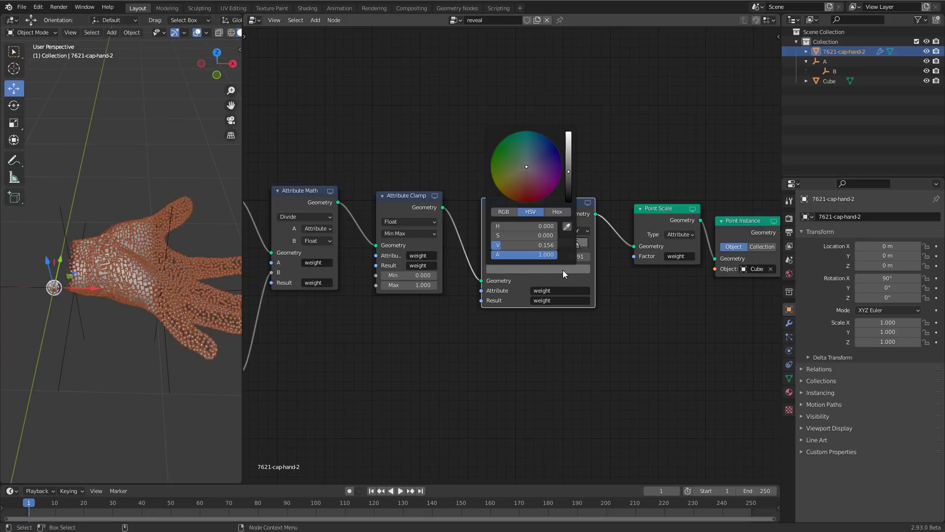
click(571, 271)
drag(569, 169, 568, 162)
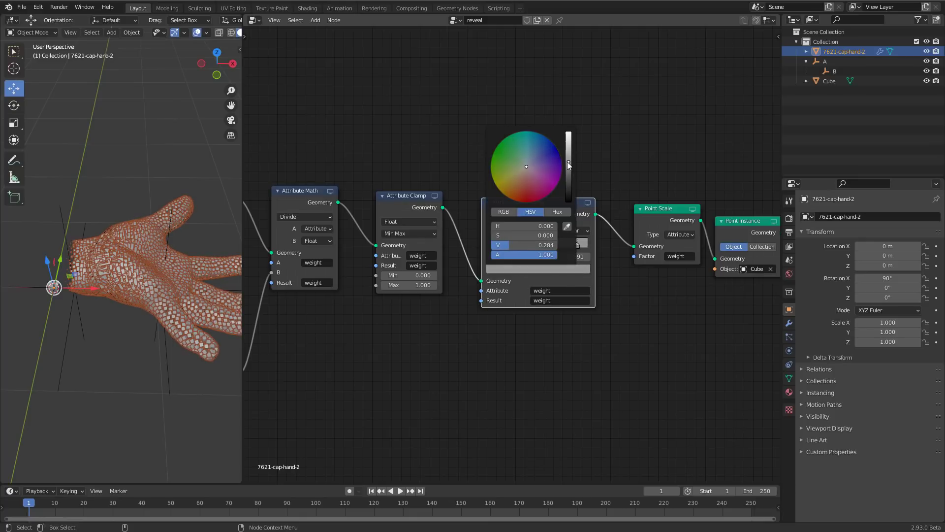
Try moving the hand about 0.28 m along the X axis.
mouse_move(128, 338)
middle_down()
mouse_move(132, 344)
mouse_move(129, 333)
middle_up()
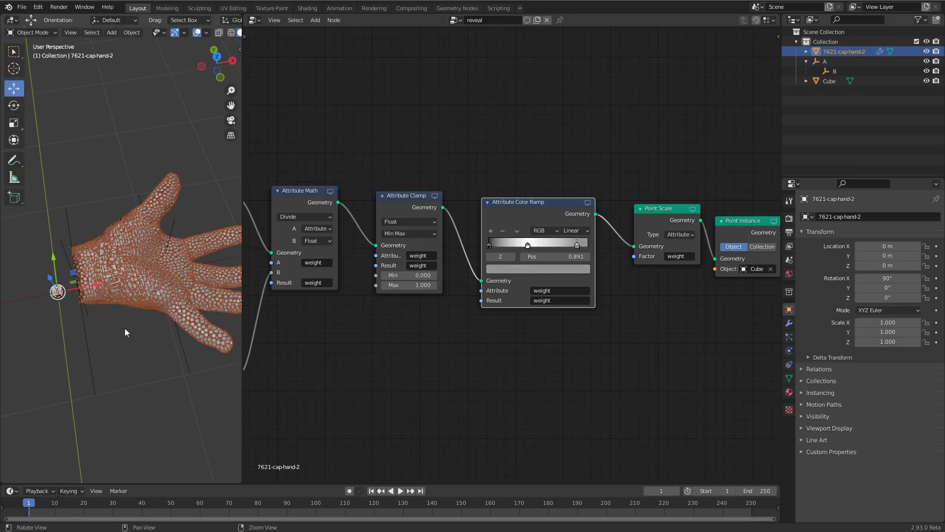
key(g)
key(x)
right_click(160, 275)
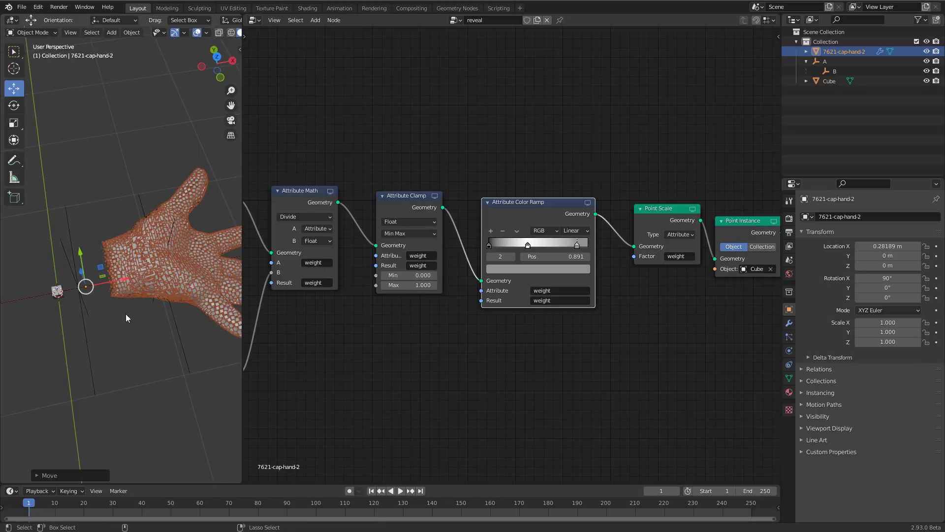
Select empty A, move it along X to about 0.21 m, and reselect the hand.
click(79, 315)
click(100, 288)
drag(117, 284, 63, 299)
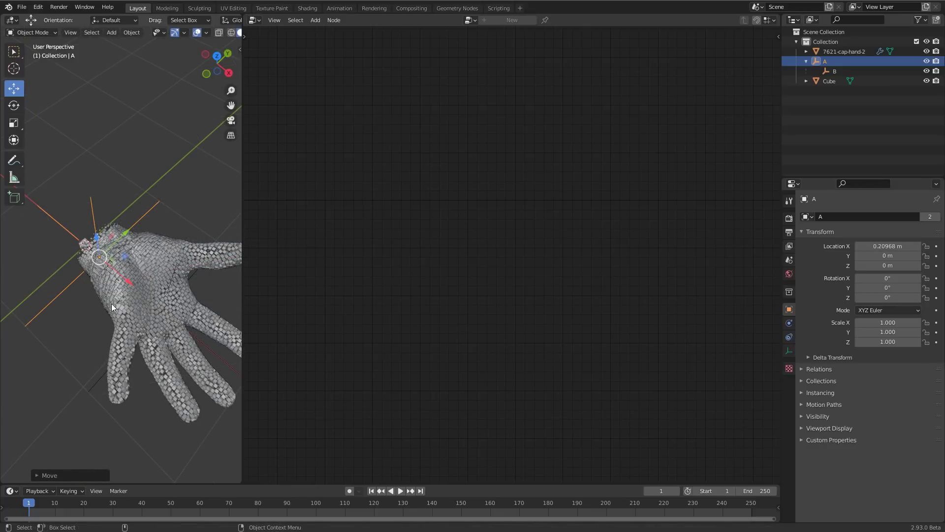
click(119, 293)
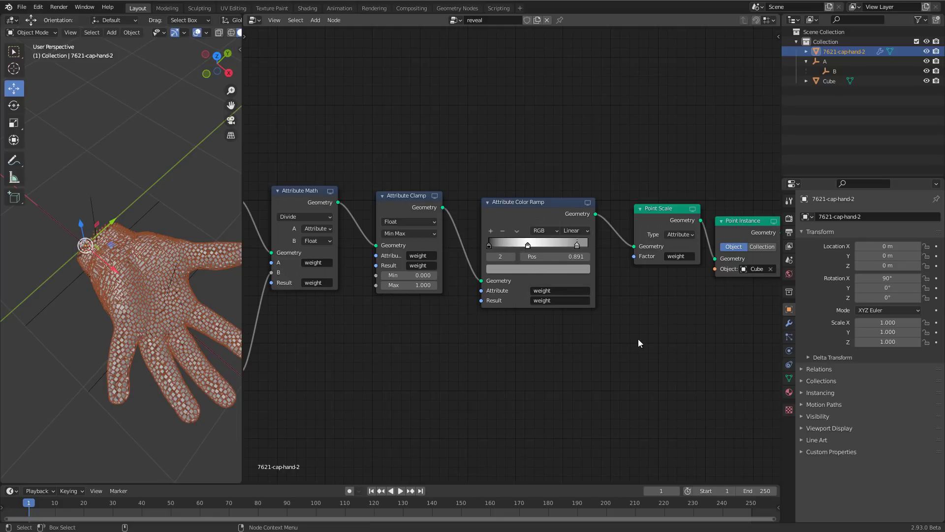
Rename the Attribute Color Ramp node's Result attribute to weightsca.
click(563, 300)
click(554, 298)
text(sca)
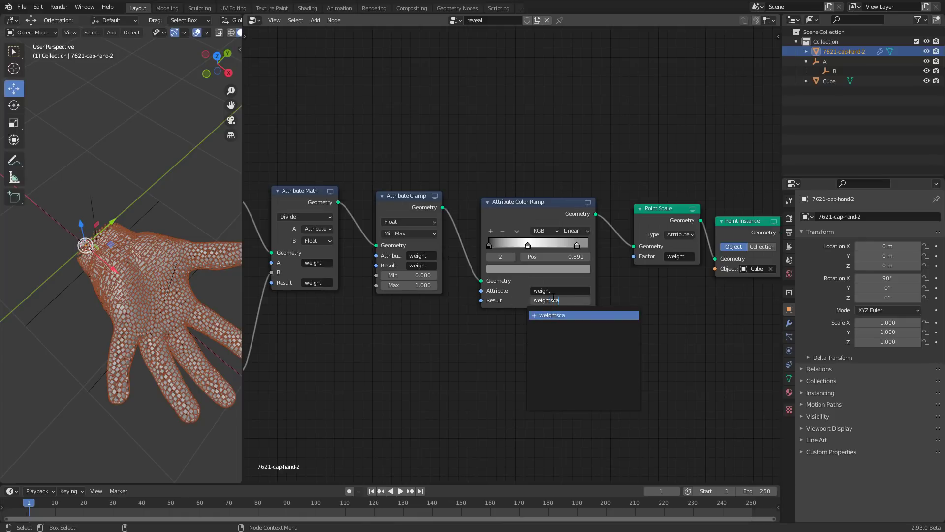
key(Return)
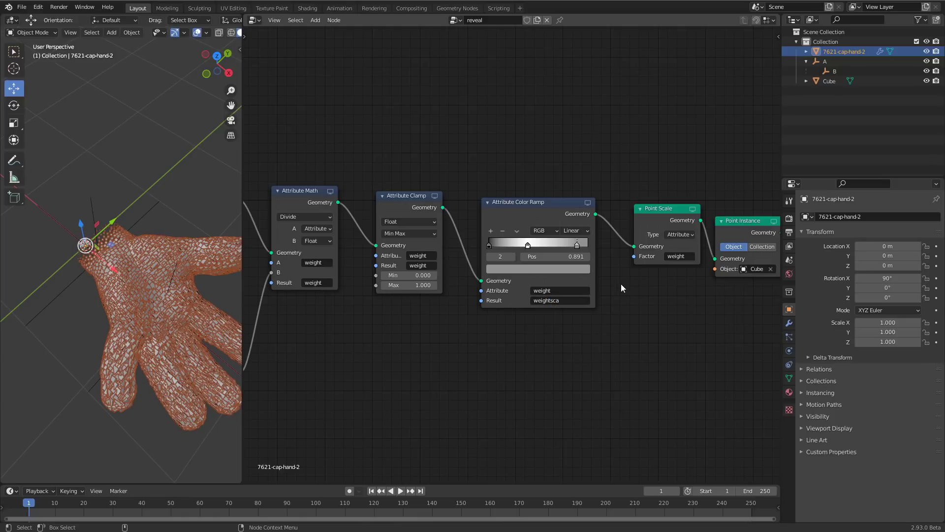
Set the Point Scale node's Factor to the weightsca attribute.
click(684, 256)
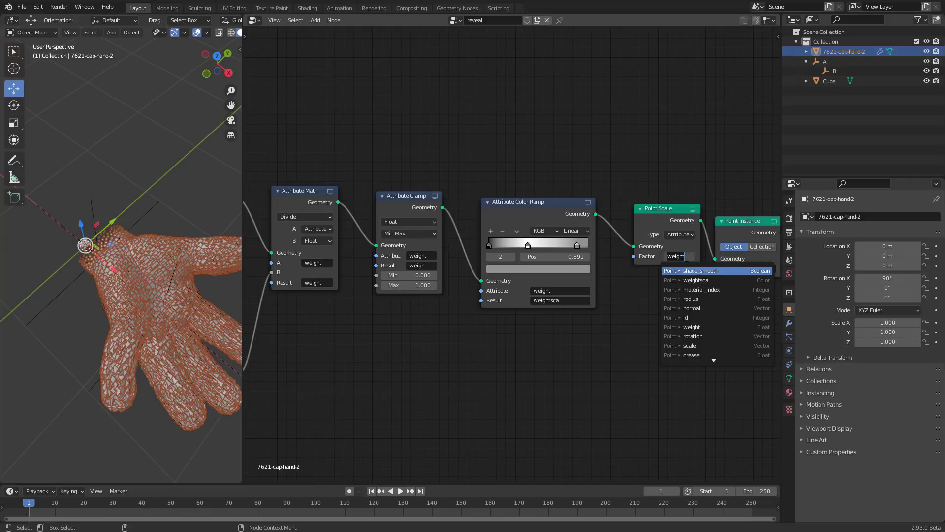
key(Up)
key(Down)
key(Down)
key(Return)
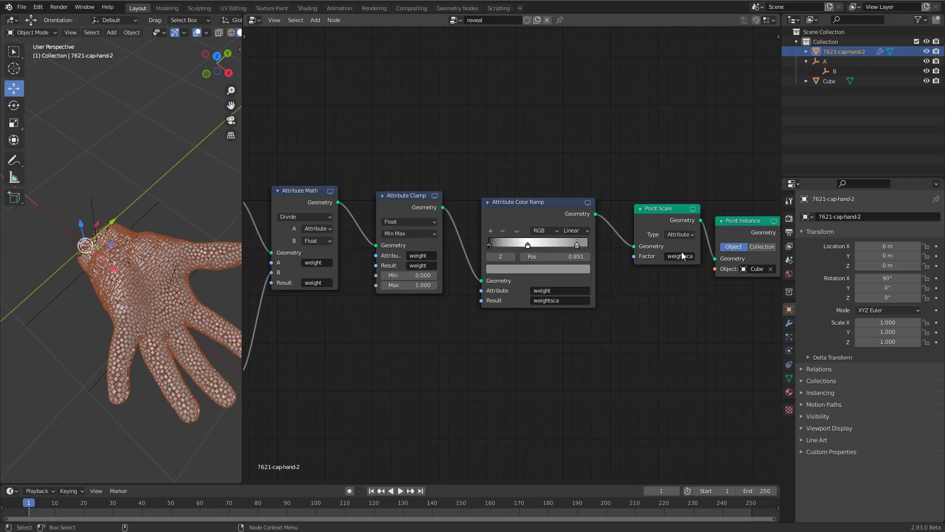
Place Point Scale close to the color ramp and move Point Instance and Group Output away to free space between them.
ctrl+scroll(553, 331, down, 6)
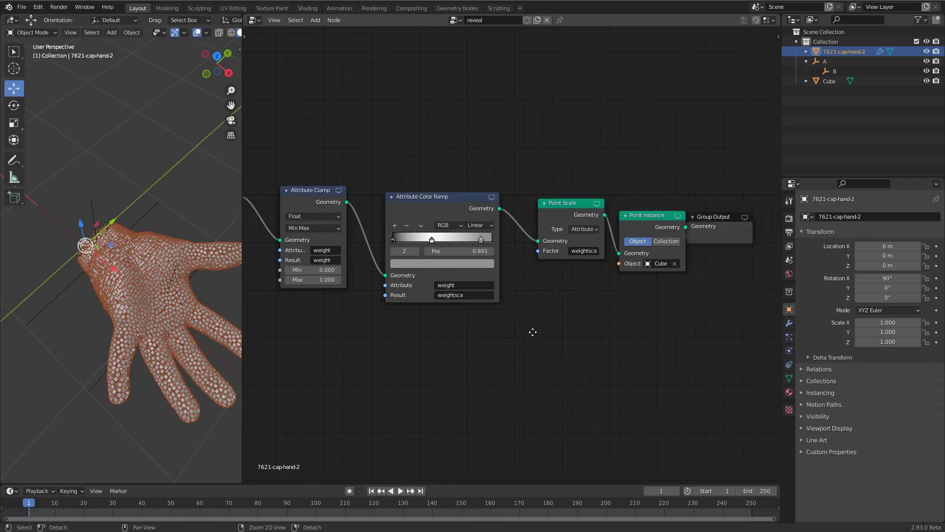
drag(456, 214, 435, 215)
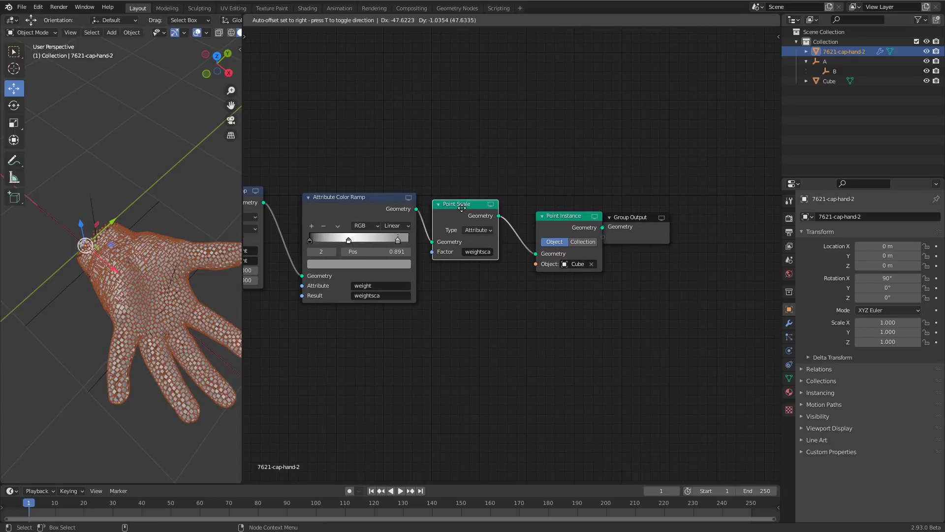
drag(532, 176, 713, 307)
drag(566, 214, 362, 246)
middle_drag(362, 246, 596, 272)
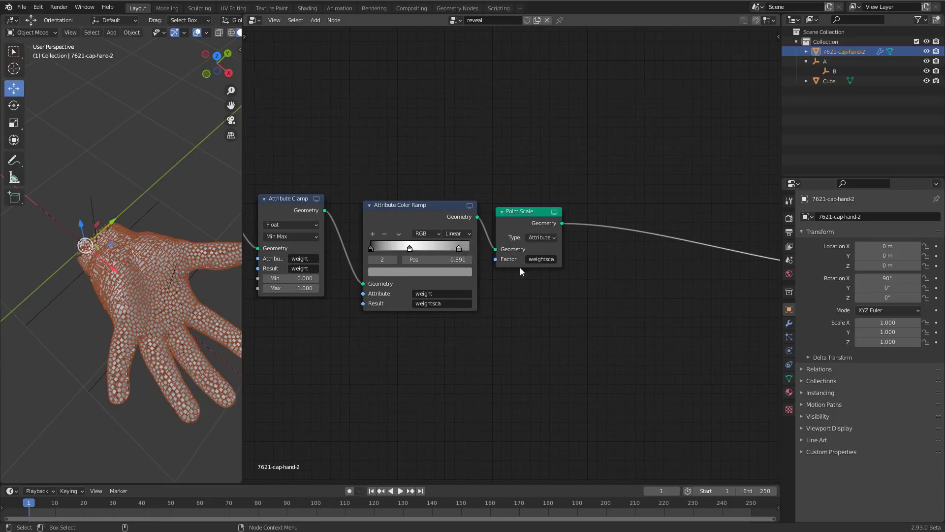
Duplicate the Attribute Color Ramp node and insert the copy between Point Scale and Point Instance.
middle_drag(509, 350, 474, 319)
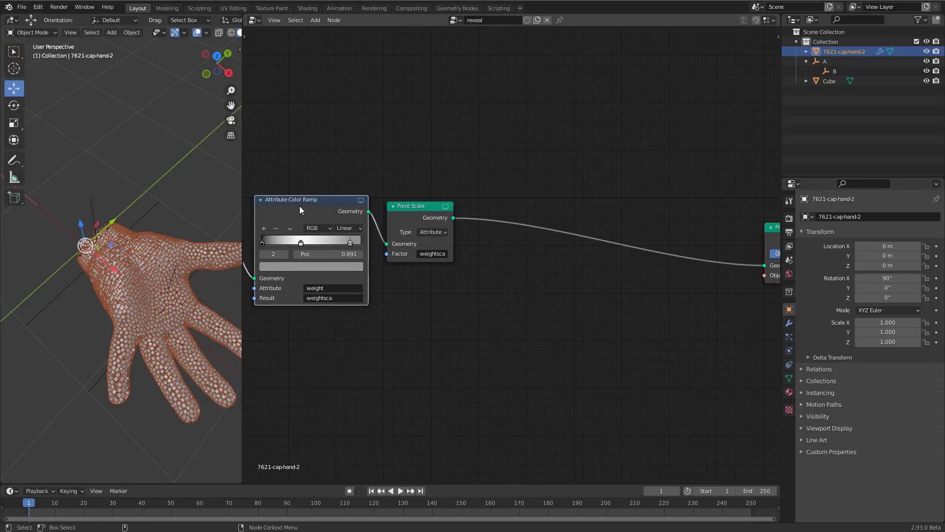
key(shift+d)
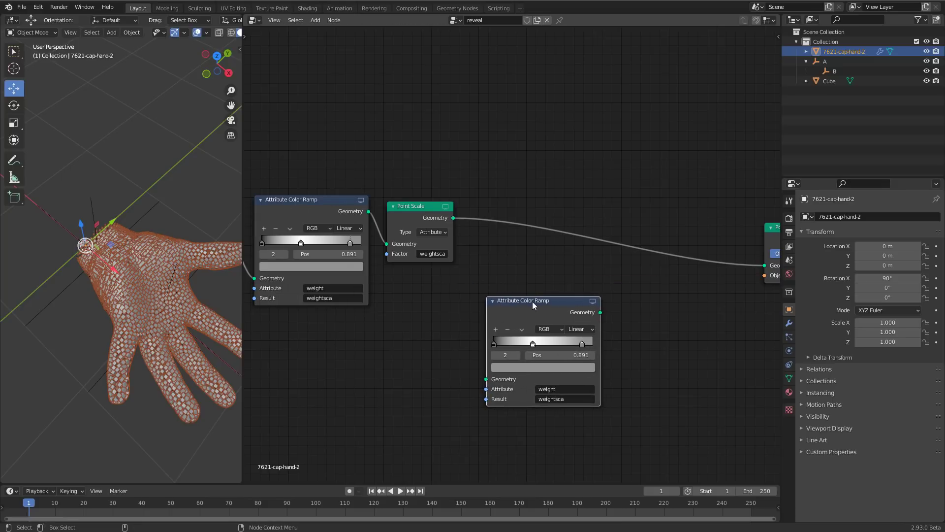
click(528, 196)
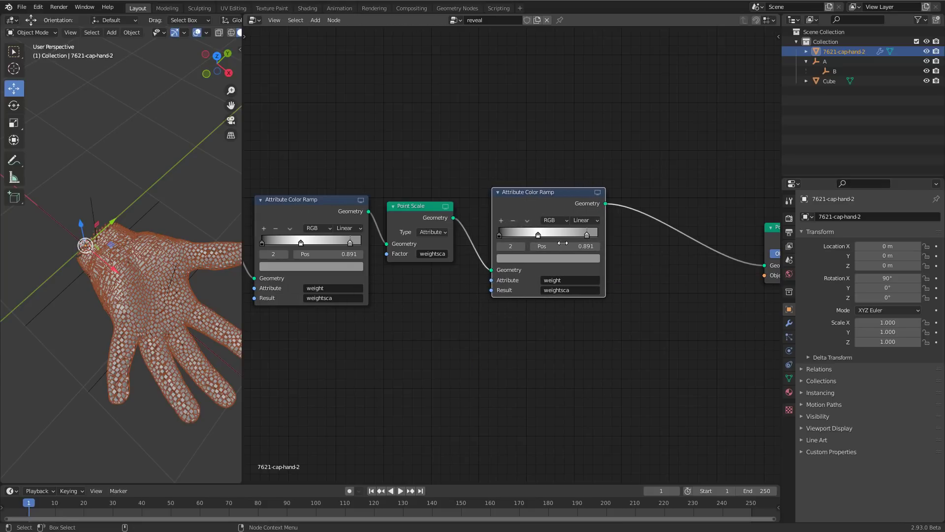
Set the duplicated color ramp's Result to weightloc and place the node closer to Point Scale.
click(562, 290)
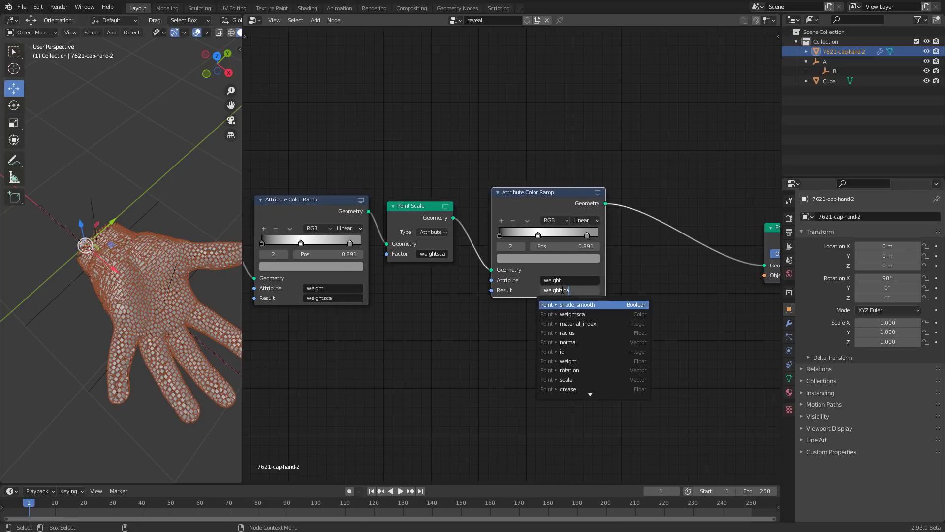
key(BackSpace)
key(BackSpace)
key(BackSpace)
text(loc)
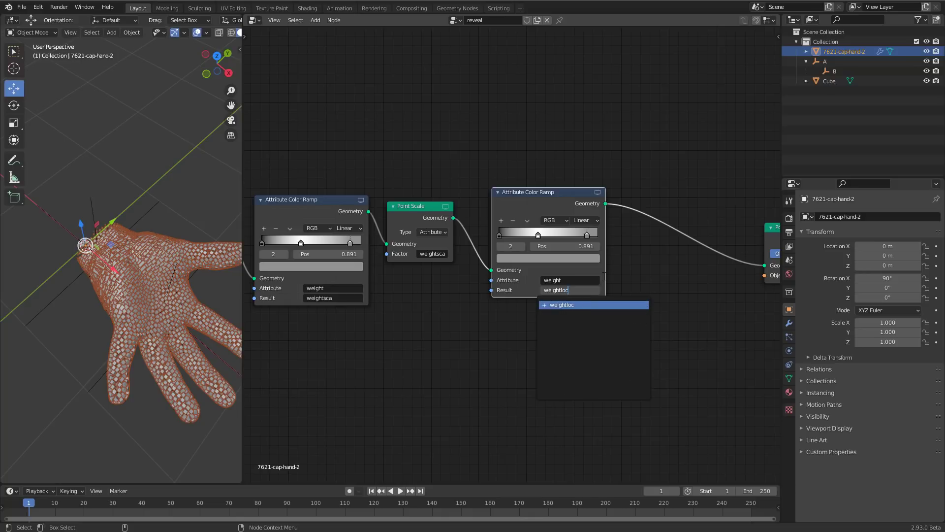
key(Return)
drag(544, 242, 532, 248)
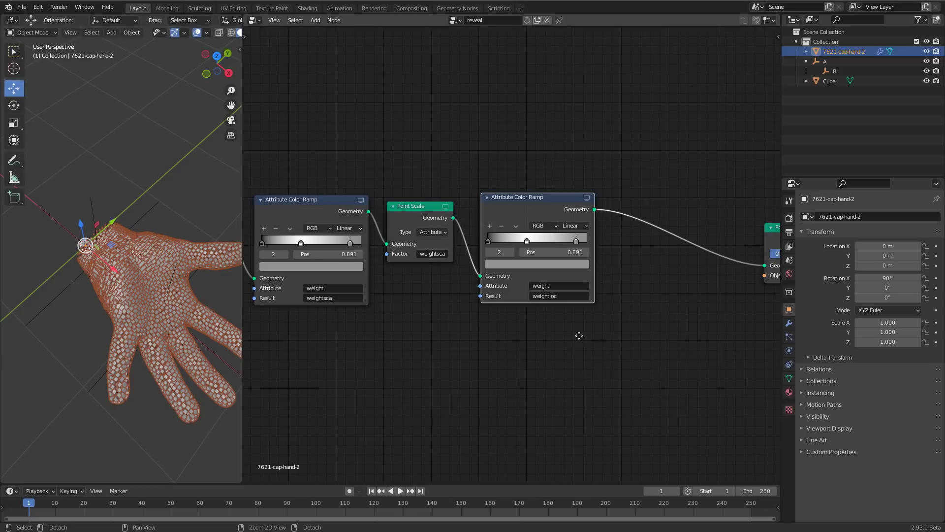
Add an Attribute Vector Math node between the duplicated color ramp and the Point Instance node.
middle_drag(595, 337, 413, 338)
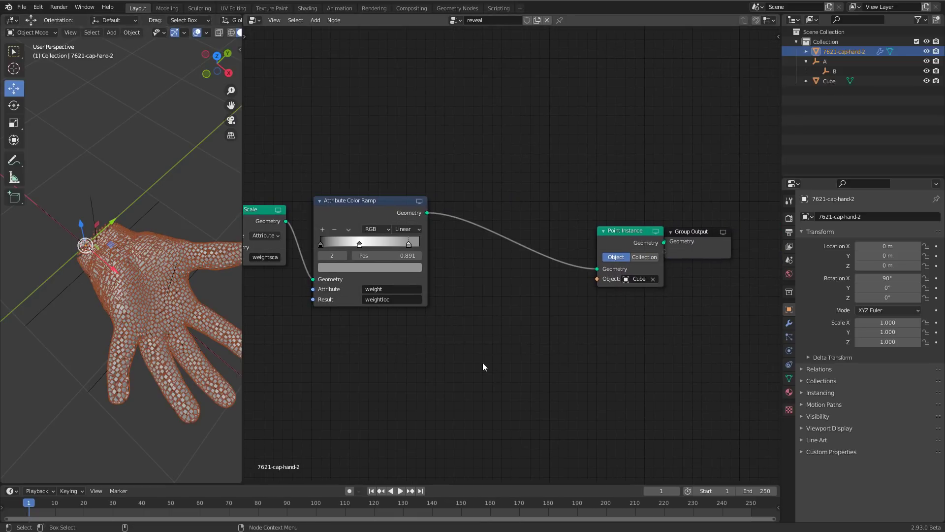
key(shift+a)
mouse_move(453, 358)
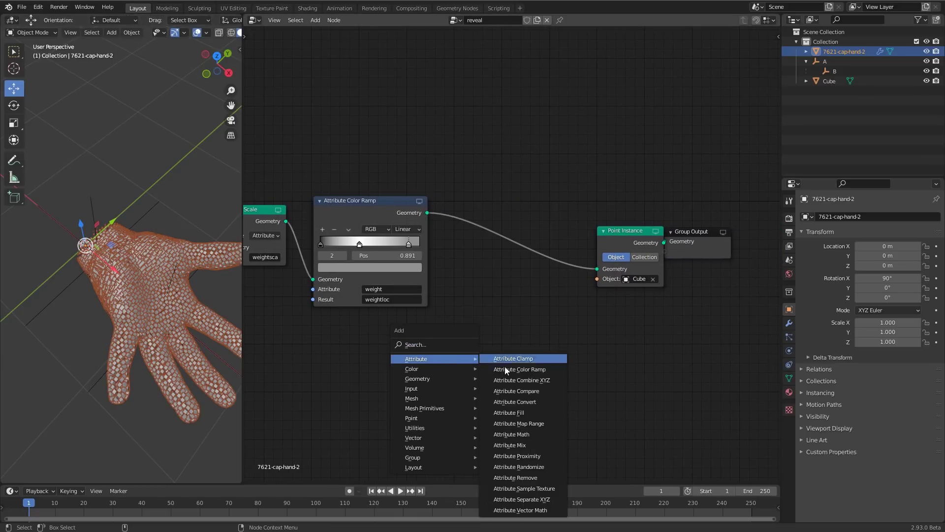
click(536, 510)
click(512, 285)
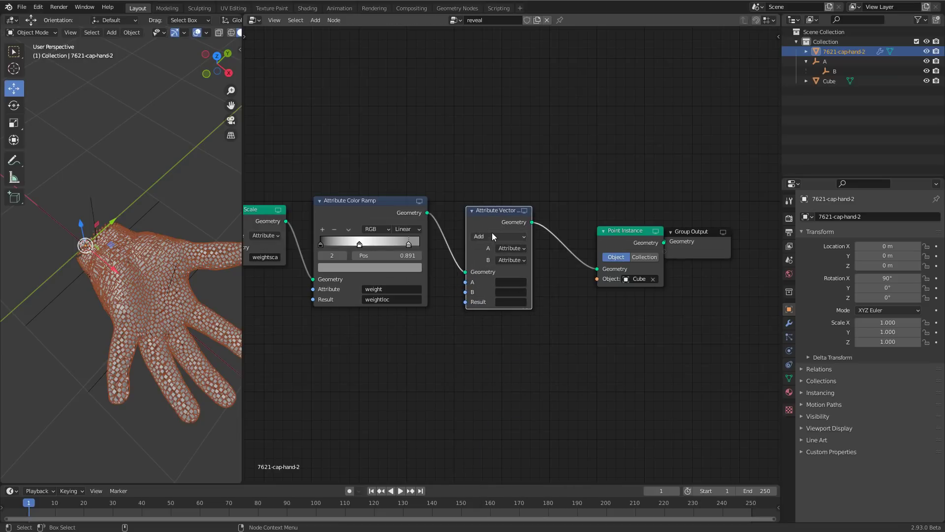
Set the Attribute Vector Math node to Multiply, with A as normal, B as weightloc and Result as disp.
click(494, 237)
click(489, 262)
click(506, 281)
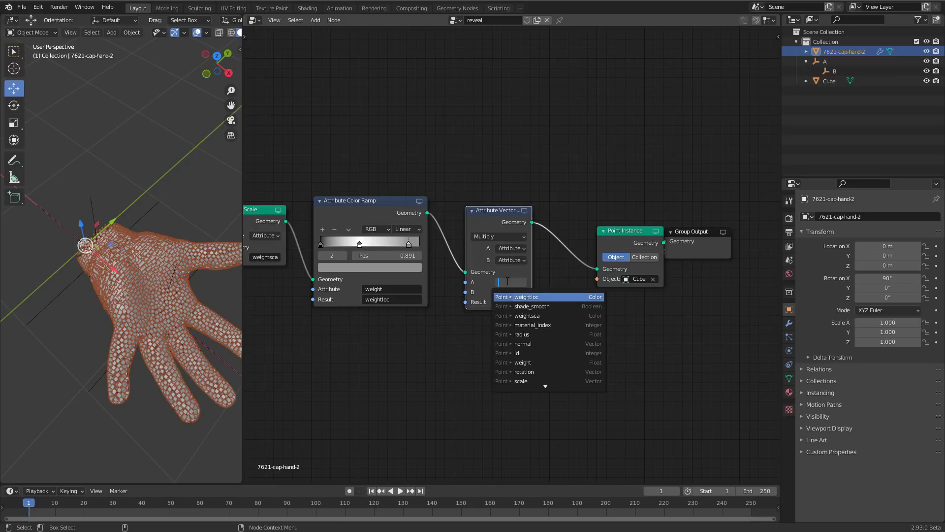
click(523, 344)
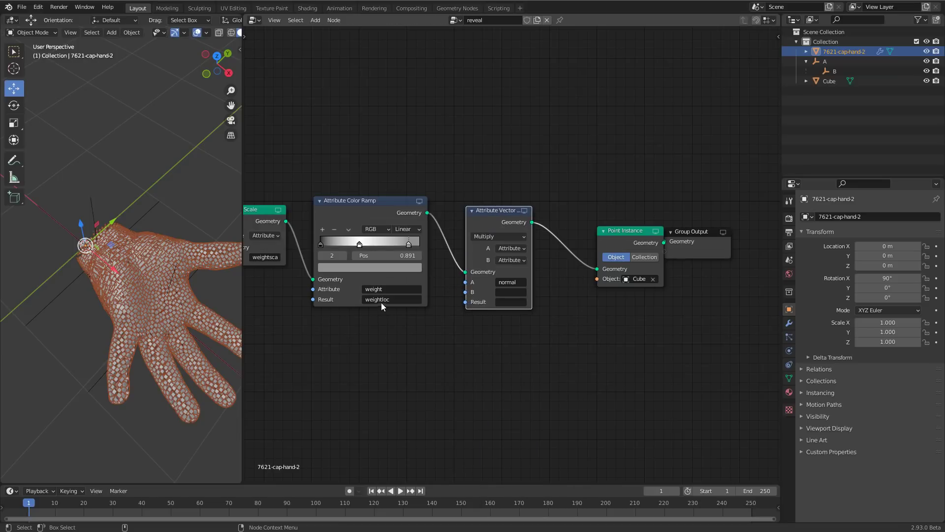
click(506, 292)
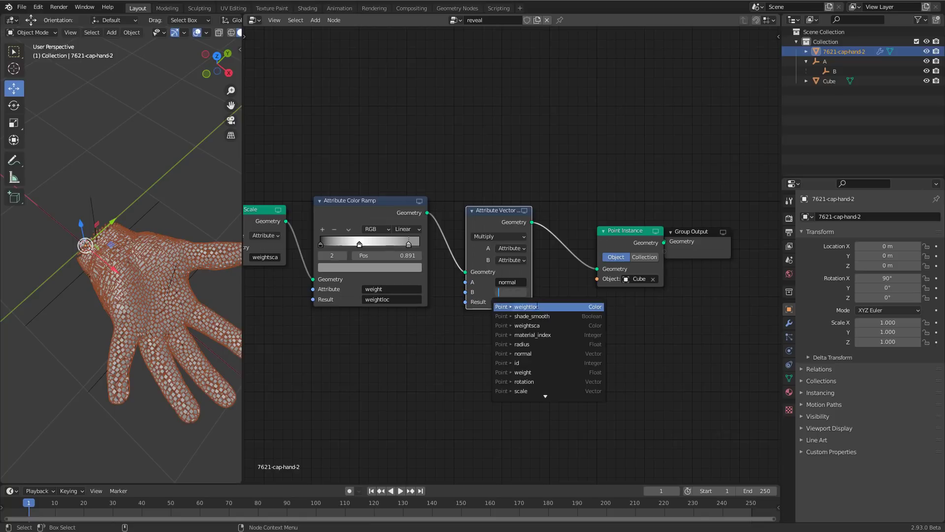
click(527, 306)
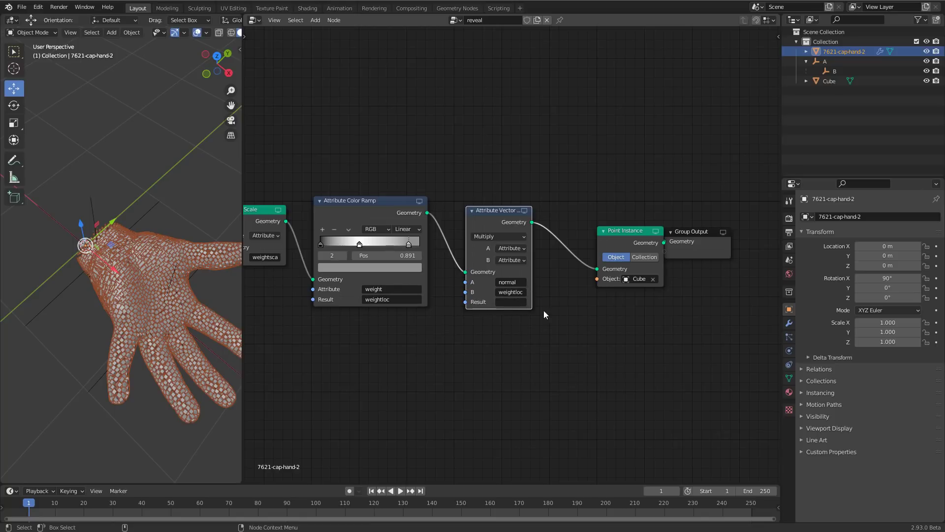
click(510, 302)
text(disp)
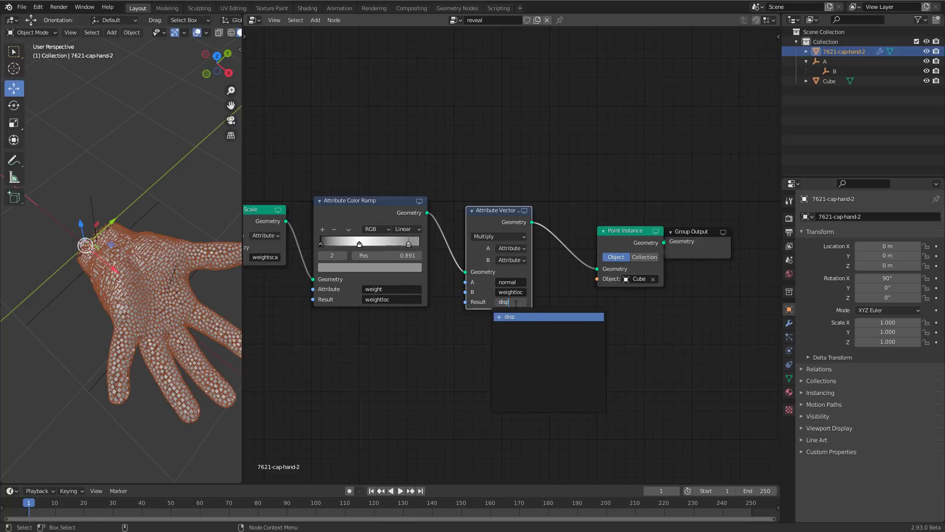
key(Return)
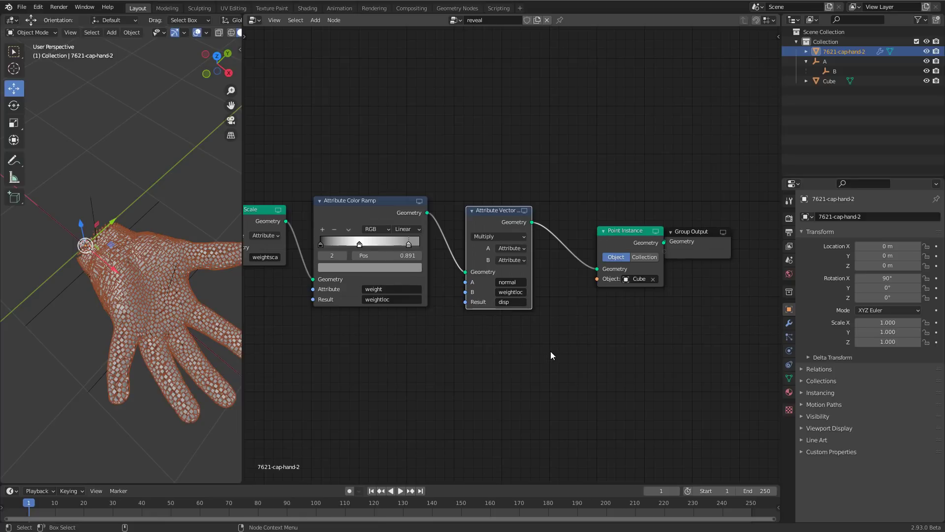
Add a Point Translate node between the Attribute Vector Math and Point Instance nodes.
key(shift+a)
mouse_move(491, 366)
mouse_move(464, 426)
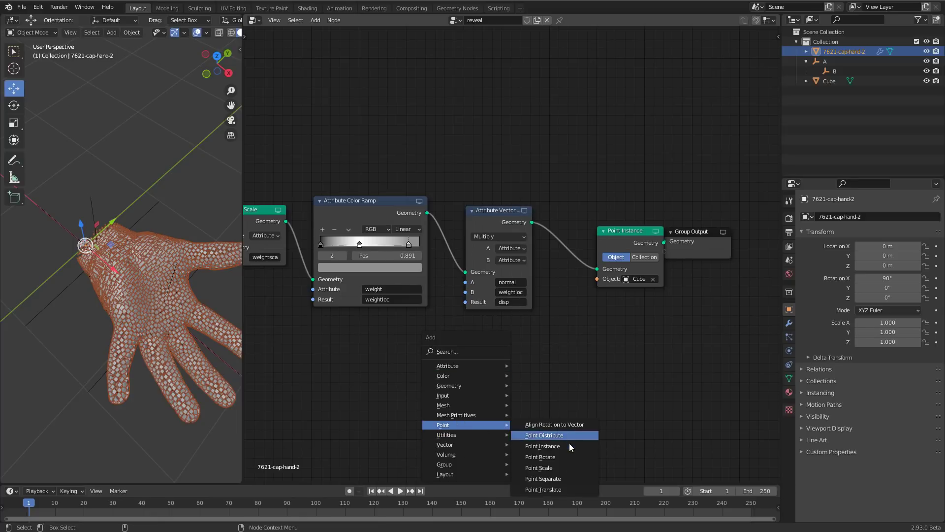
click(543, 488)
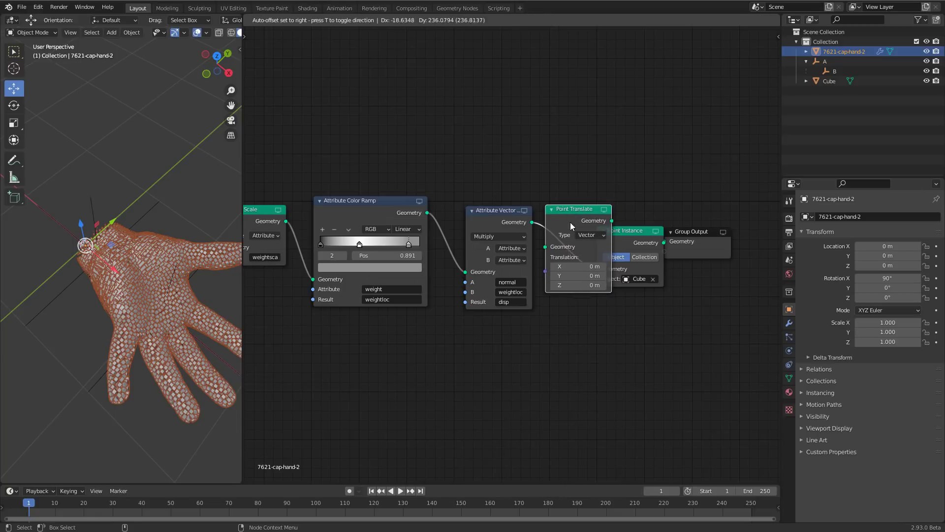
click(625, 325)
Set Point Translate's type to Attribute and use disp as its translation.
click(615, 237)
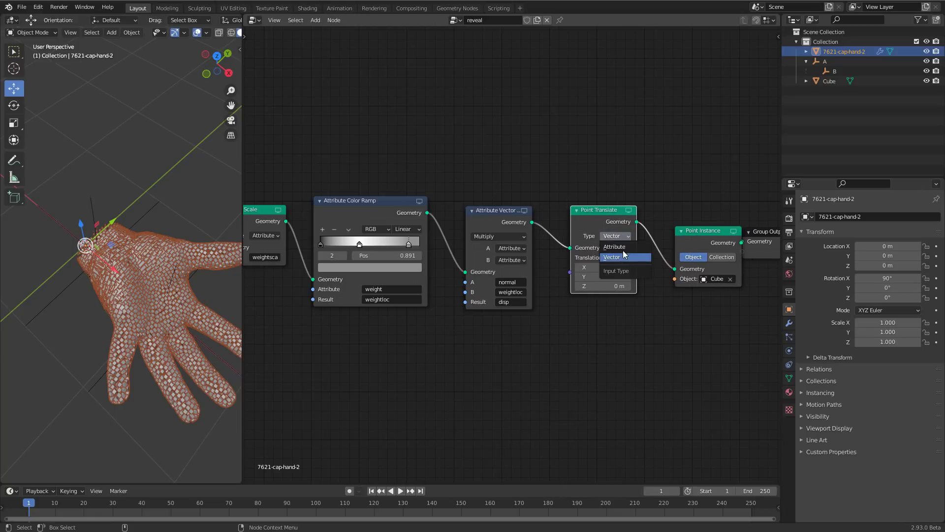
click(615, 247)
click(608, 257)
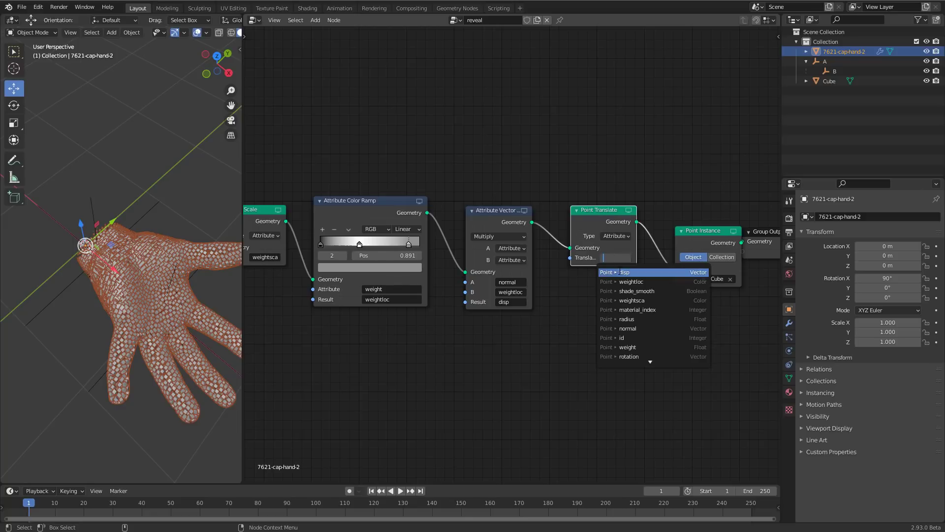
click(621, 272)
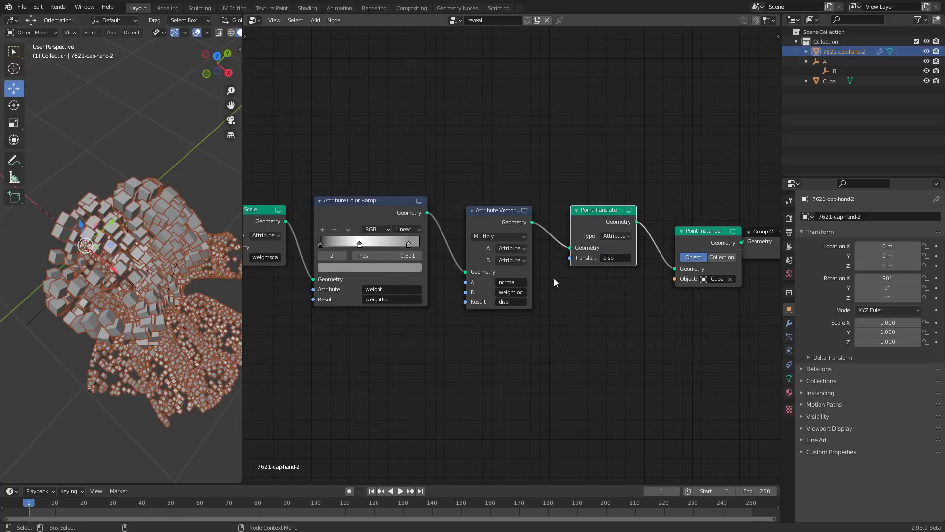
Make the weightloc color ramp fade from a white first stop to a black middle stop, with a black last stop at position 1.000.
middle_drag(162, 327, 104, 240)
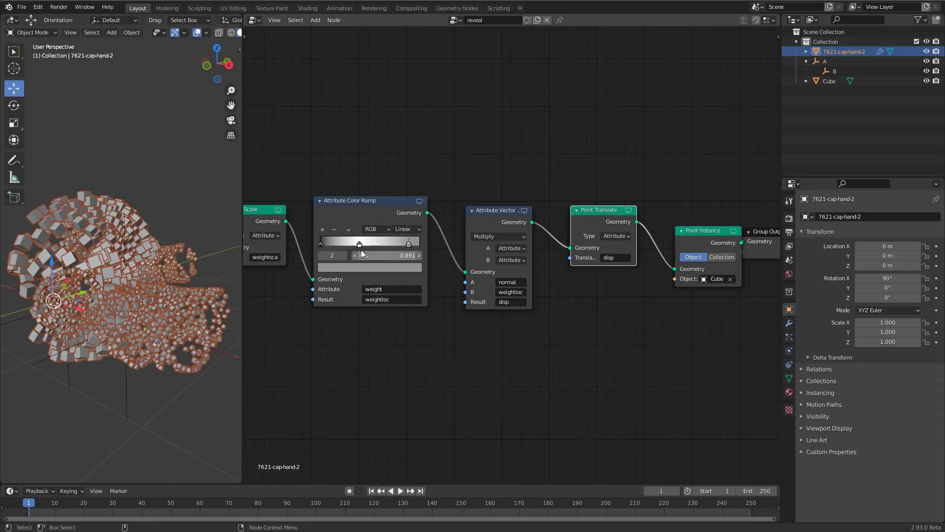
drag(403, 247, 432, 247)
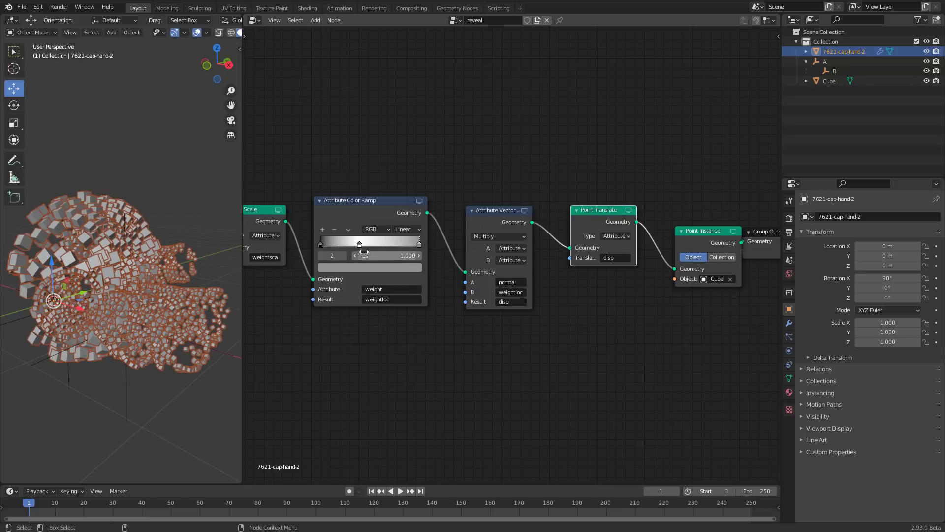
click(390, 266)
drag(406, 190, 404, 218)
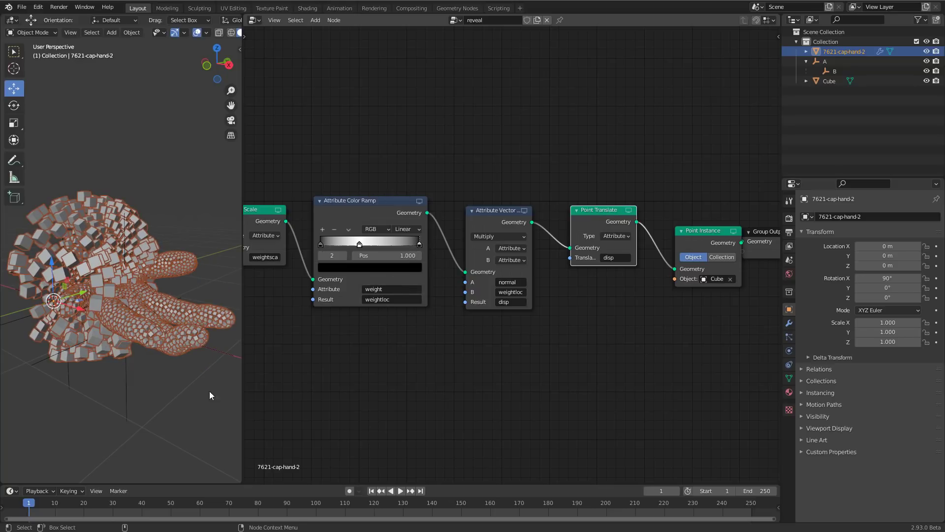
middle_drag(201, 357, 184, 314)
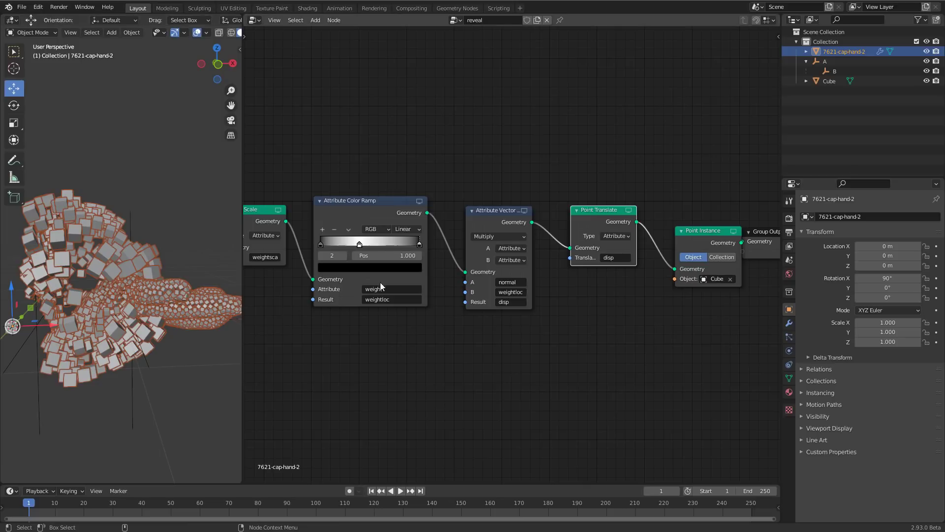
drag(359, 245, 321, 245)
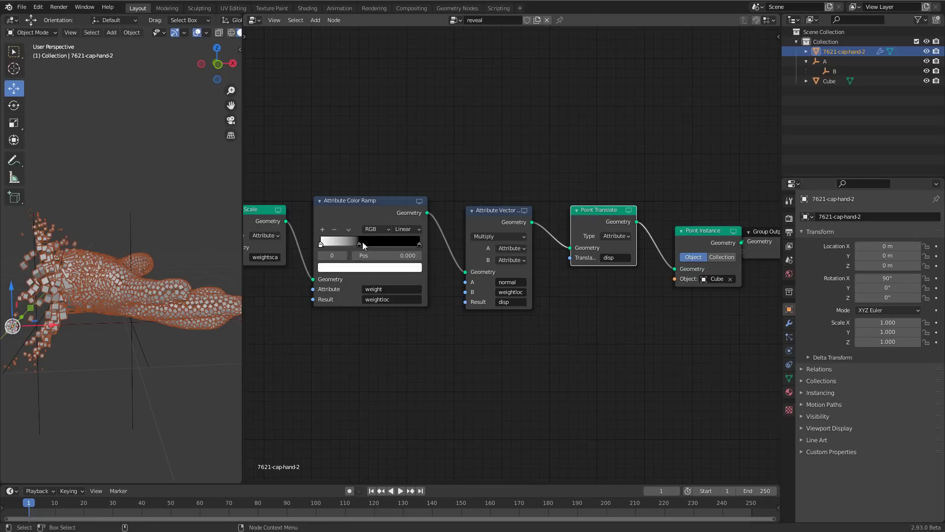
Move empty A along the X axis to about -0.15 m to test the displacement across the hand.
middle_drag(106, 357, 75, 323)
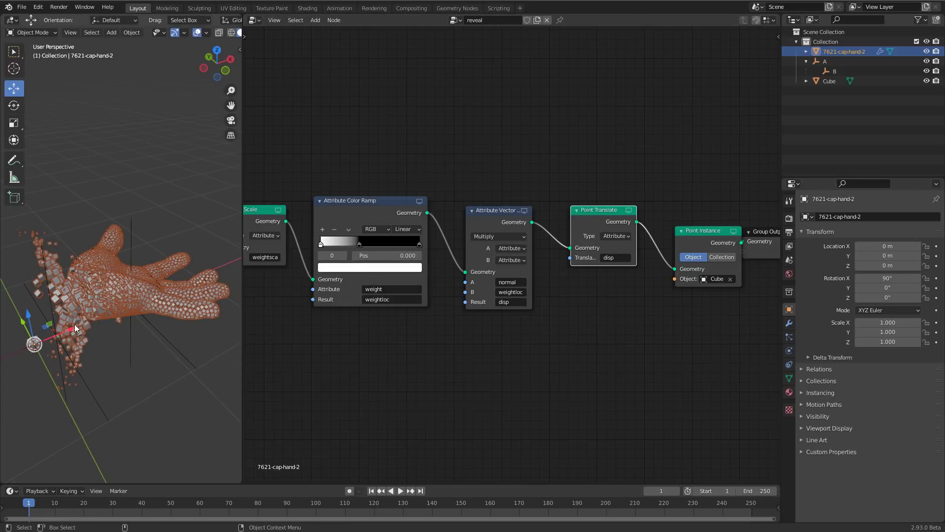
click(91, 398)
middle_drag(131, 371, 81, 350)
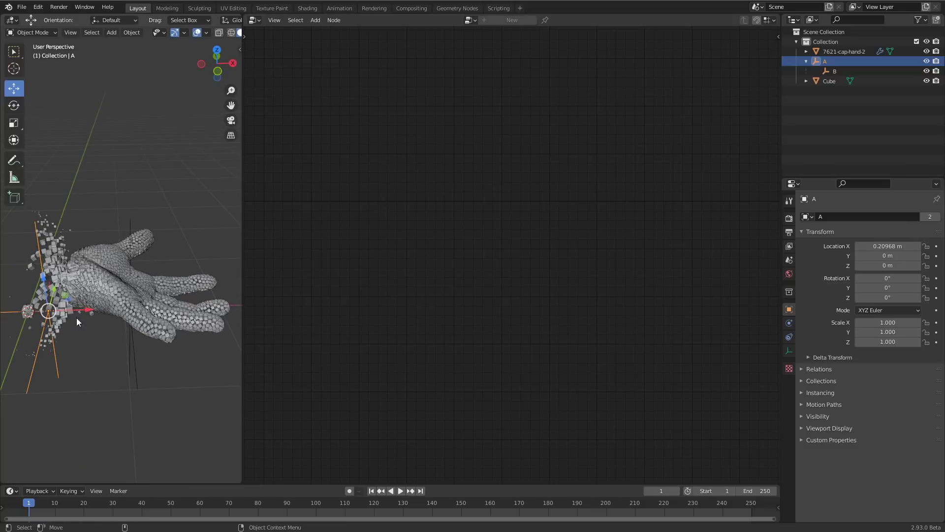
mouse_move(89, 310)
mouse_down()
mouse_move(266, 317)
mouse_move(91, 323)
mouse_up()
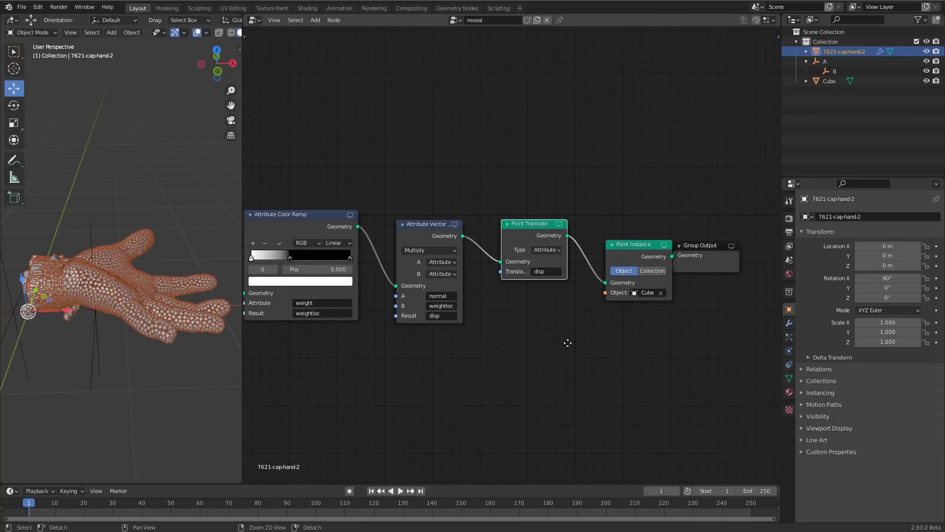
middle_drag(568, 343, 554, 345)
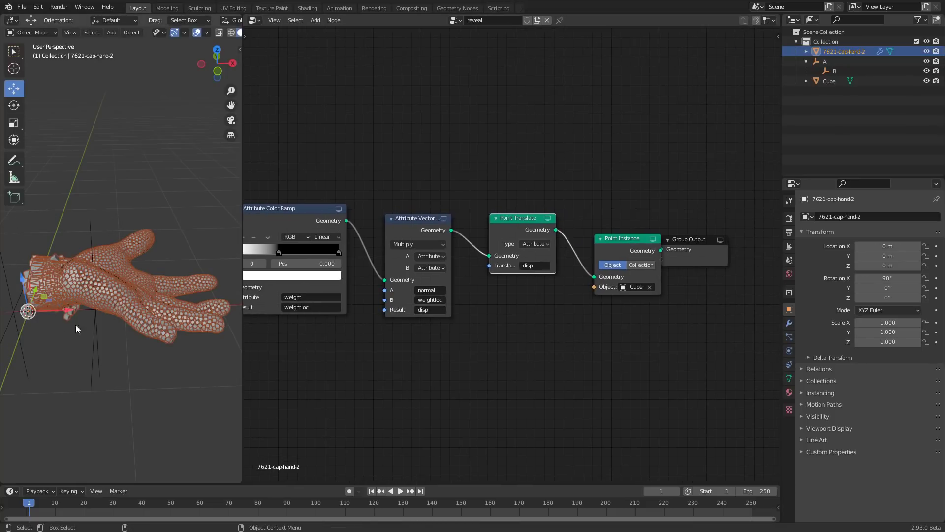
drag(66, 311, 82, 314)
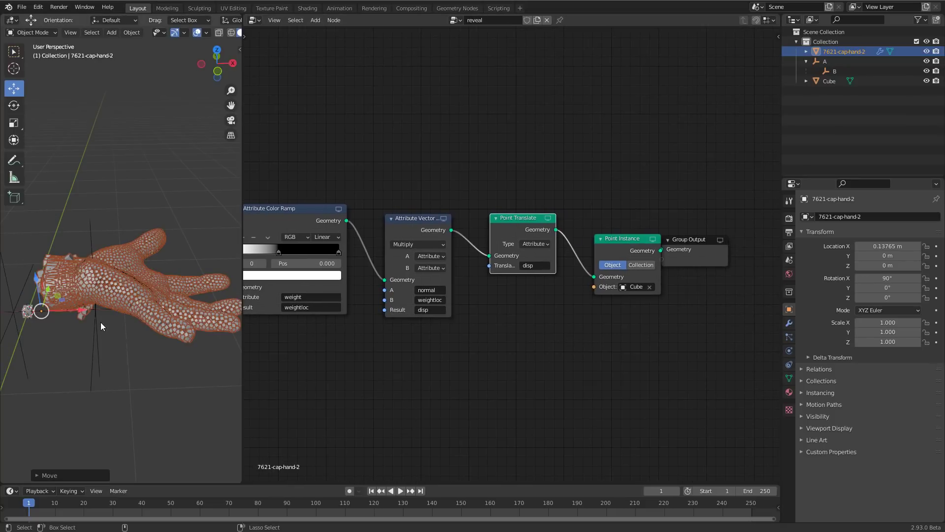
key(ctrl+z)
Move empty A back along the X axis so the falloff crosses the wrist end of the hand.
click(26, 351)
key(g)
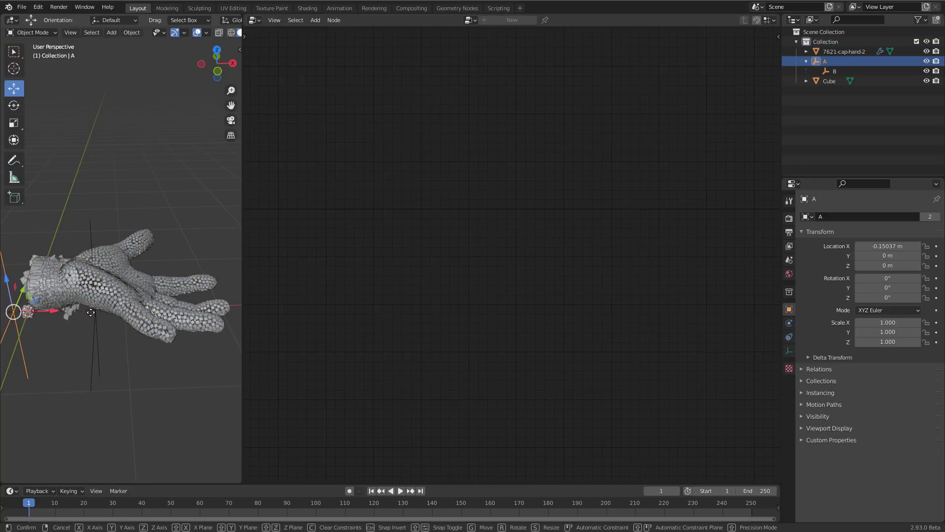
key(Escape)
key(ctrl+z)
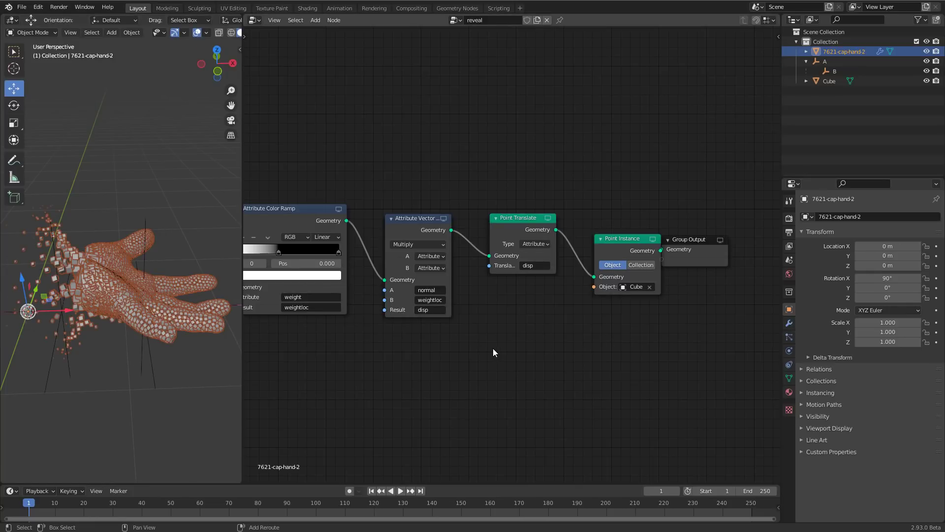
Add an Attribute Map Range node between the weightloc color ramp and the Attribute Vector Math node.
key(shift+a)
mouse_move(507, 275)
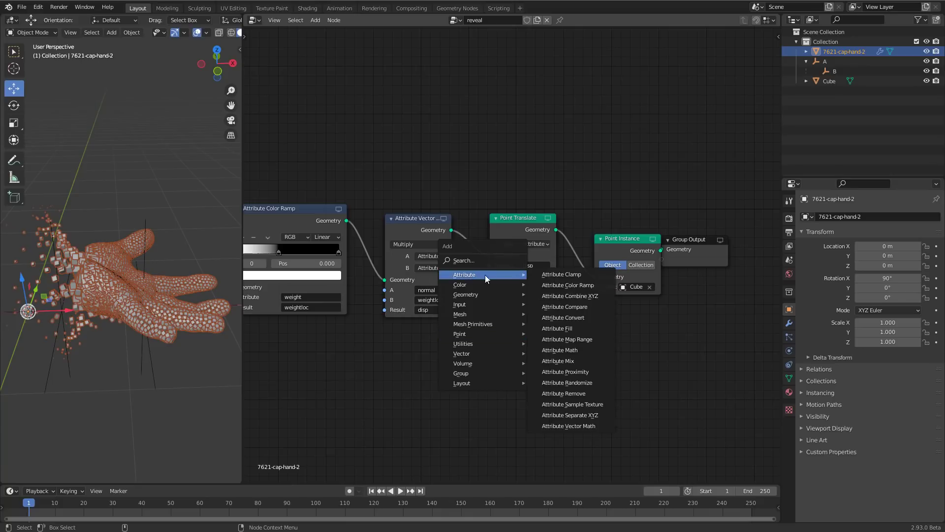
click(567, 339)
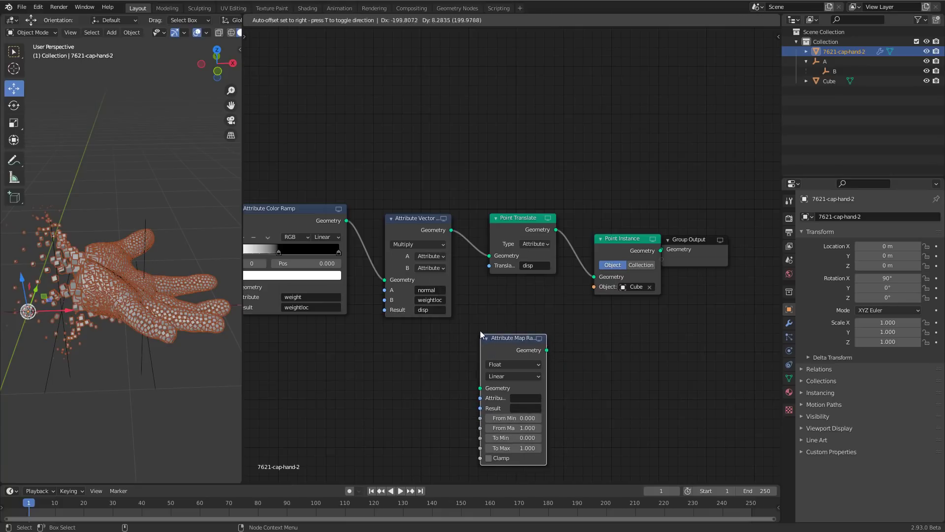
click(480, 333)
middle_drag(579, 349, 613, 345)
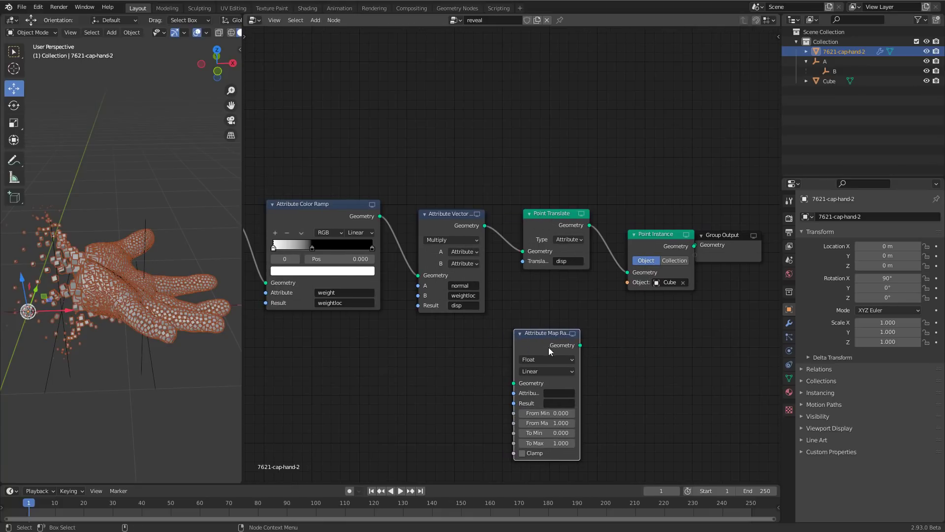
drag(551, 346, 456, 225)
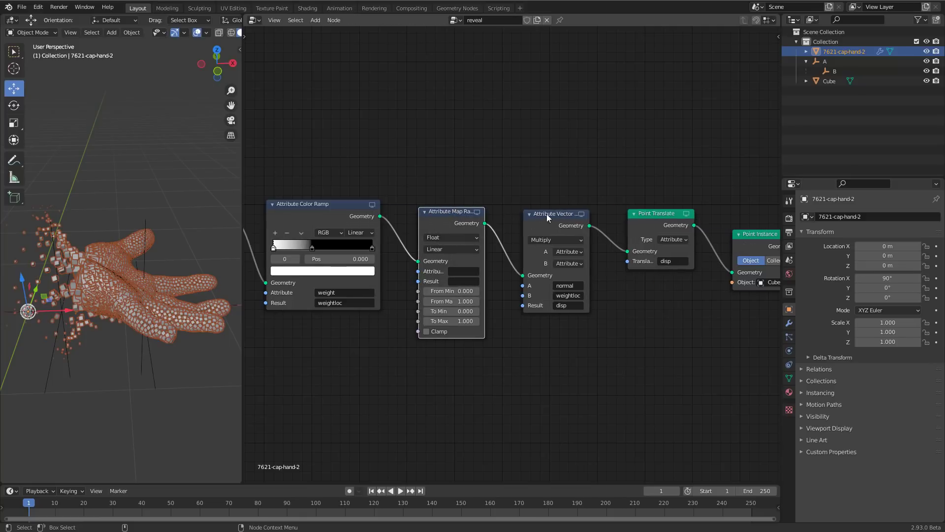
Set both the Attribute and the Result of the Attribute Map Range node to weightloc.
click(458, 272)
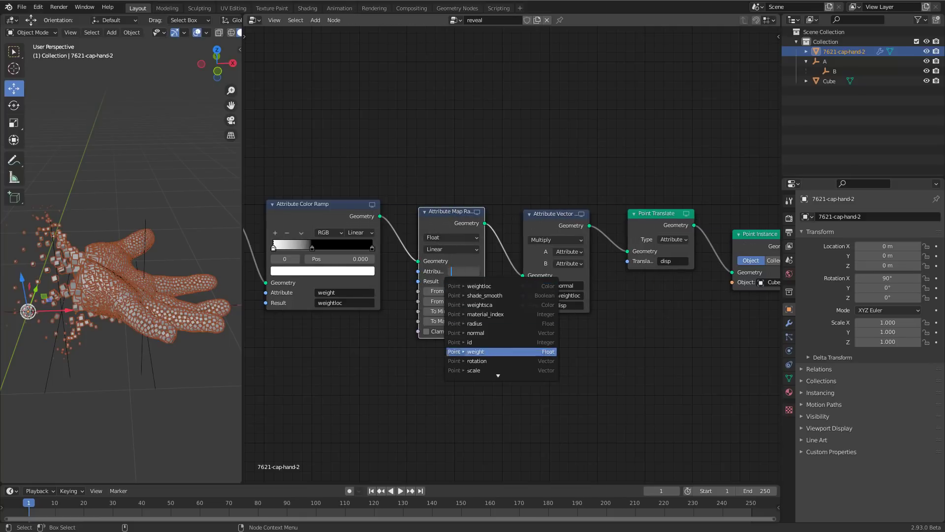
click(493, 286)
click(470, 281)
click(485, 296)
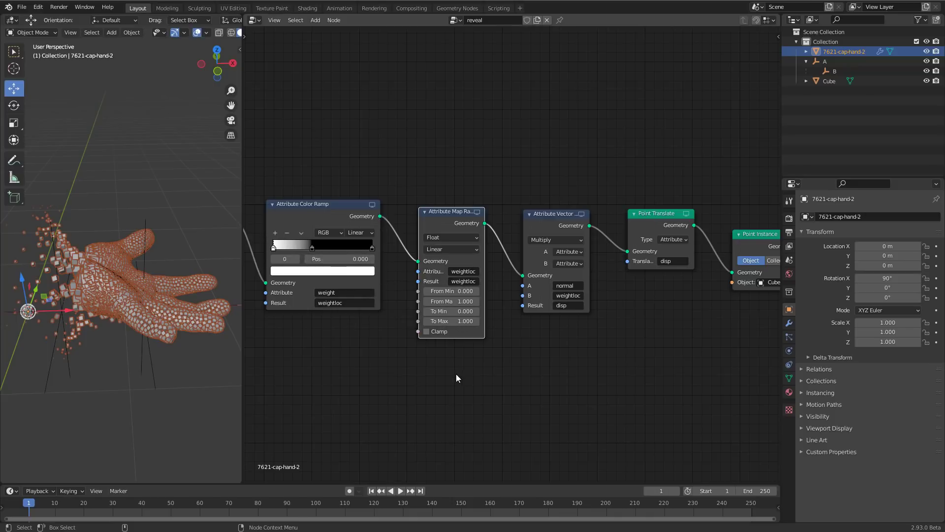
Set the Attribute Map Range node's To Min to -0.1 and To Max to 0.1.
click(463, 311)
text(0.0.1)
key(Tab)
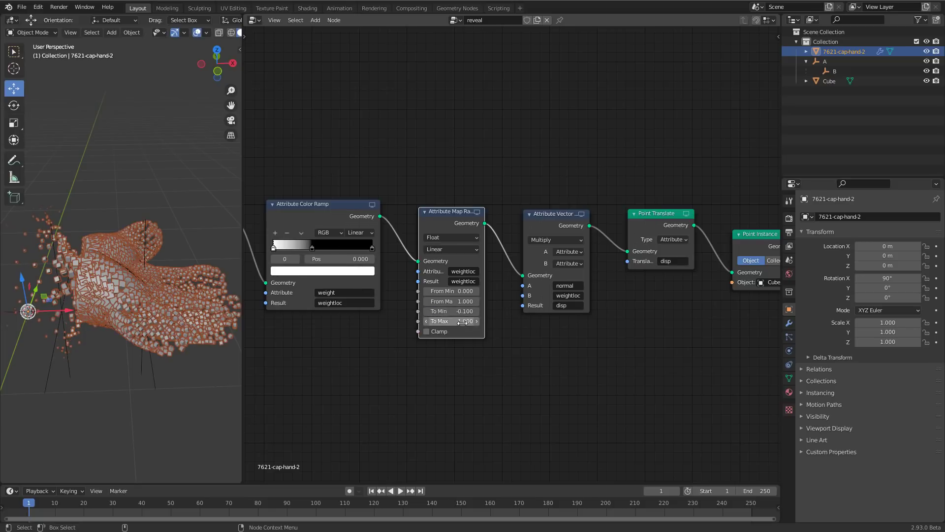
text(0.1)
key(Return)
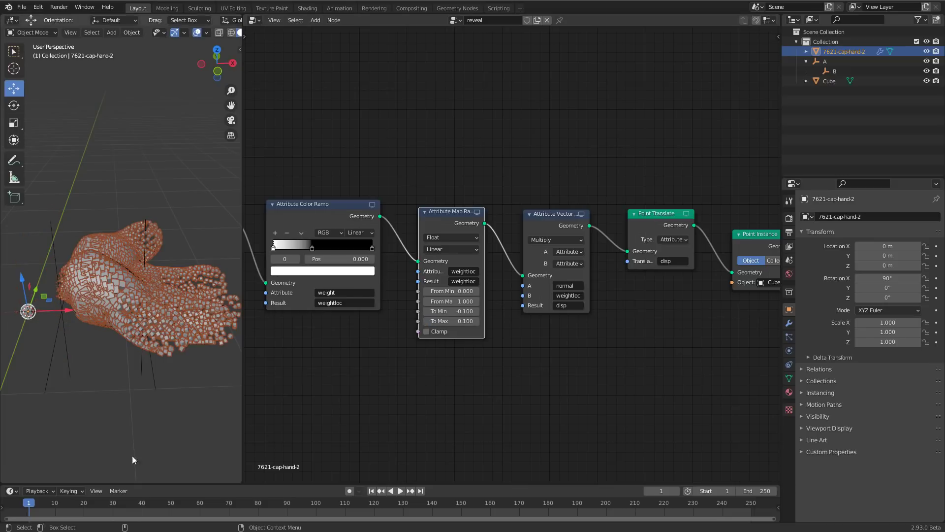
Slide empty A along the X axis to check the remapped displacement, placing it at about 0.34 m.
click(109, 302)
key(g)
key(x)
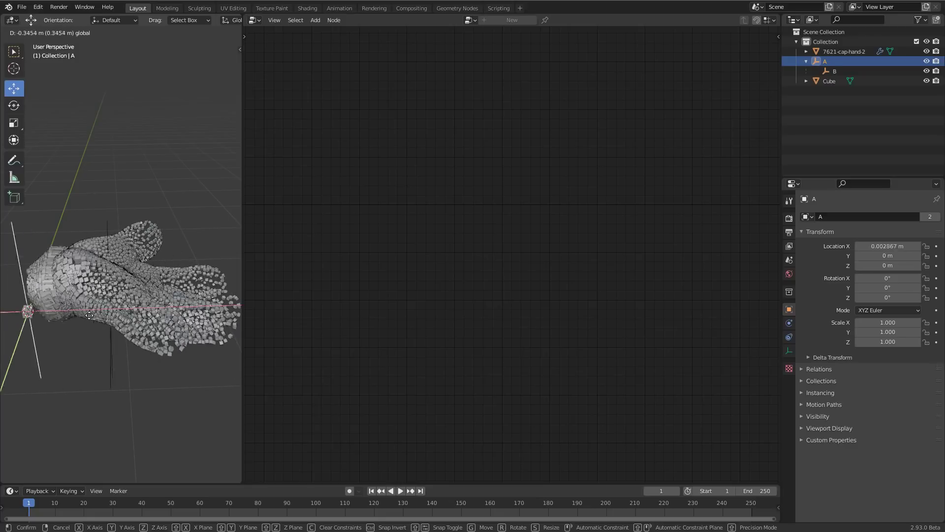
click(115, 316)
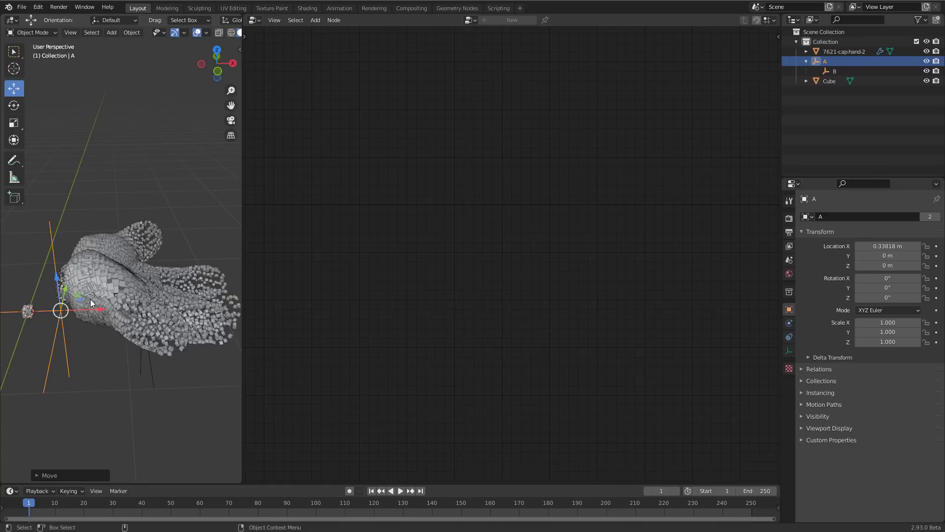
Set the hand's Attribute Map Range node To Min to 0.1 and To Max to -0.1, and slide empty A to about X 0.43 m.
click(208, 298)
click(475, 311)
text(-0.1)
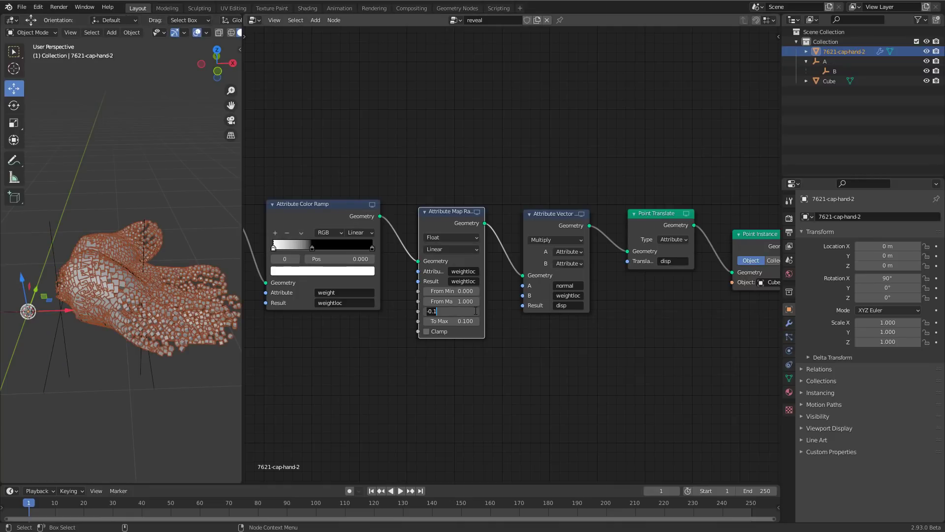
text(1)
key(Tab)
text(-0)
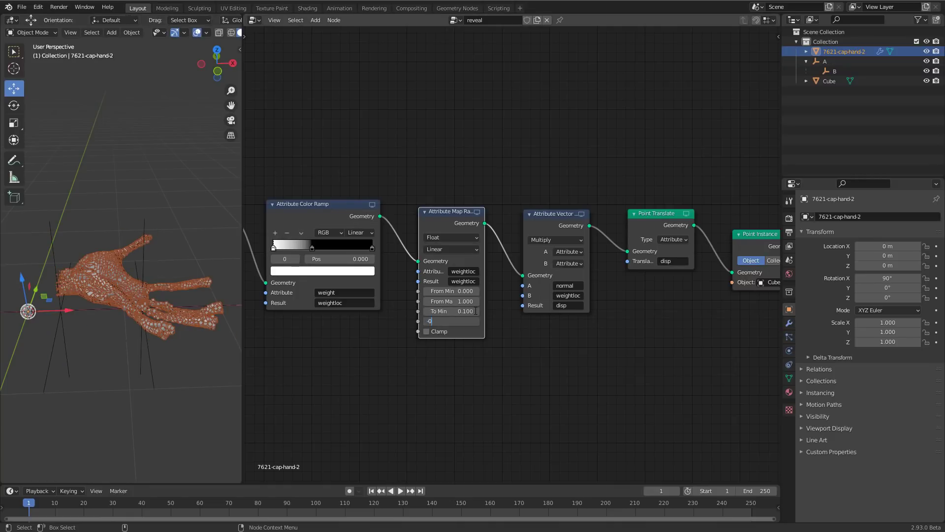
text(.1)
key(Return)
click(74, 308)
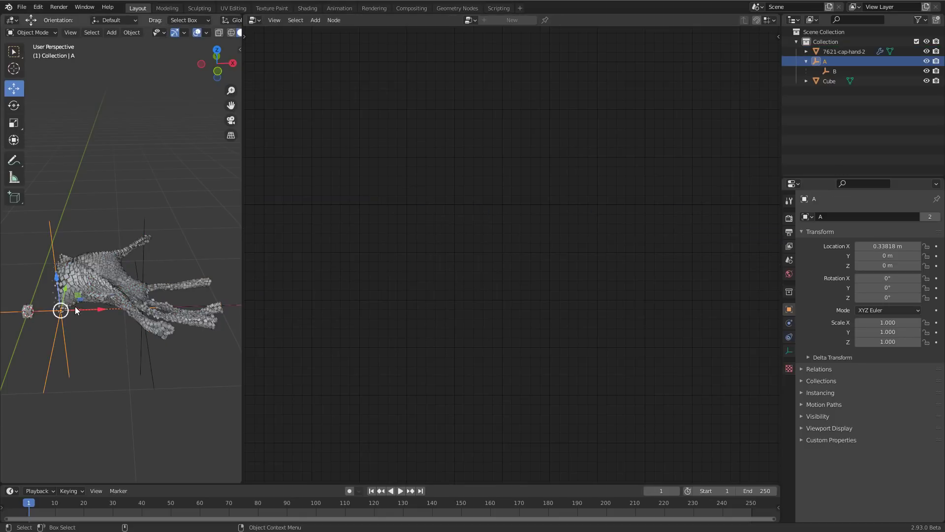
drag(116, 309, 82, 315)
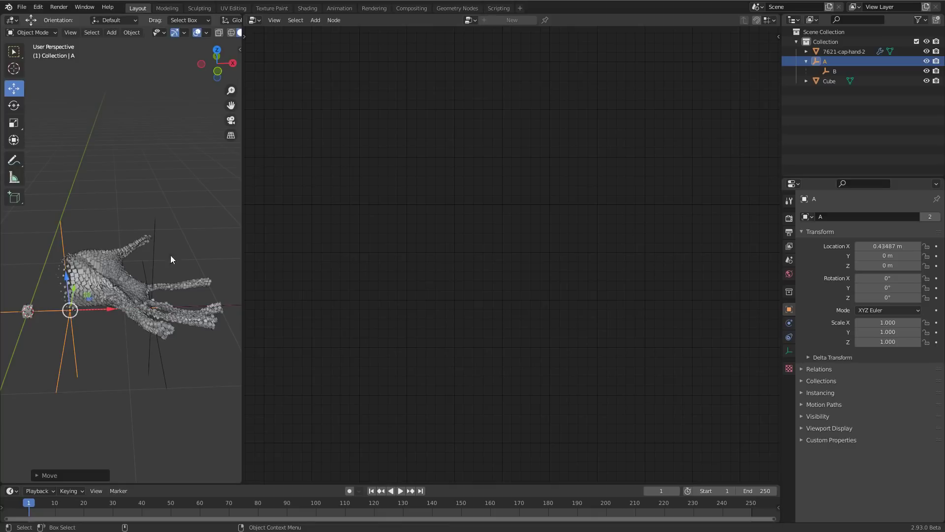
Set the last stop of the weightloc Attribute Color Ramp to a light grey with value 0.8.
click(122, 300)
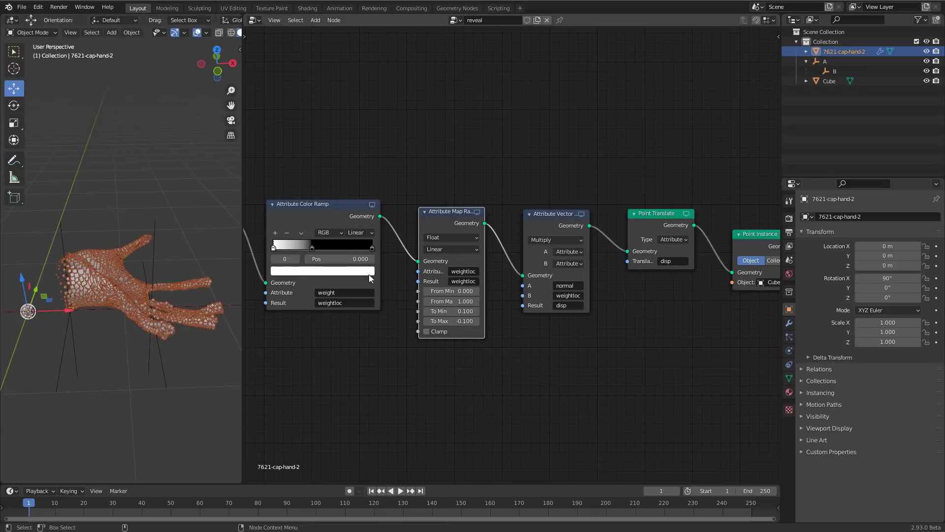
click(371, 247)
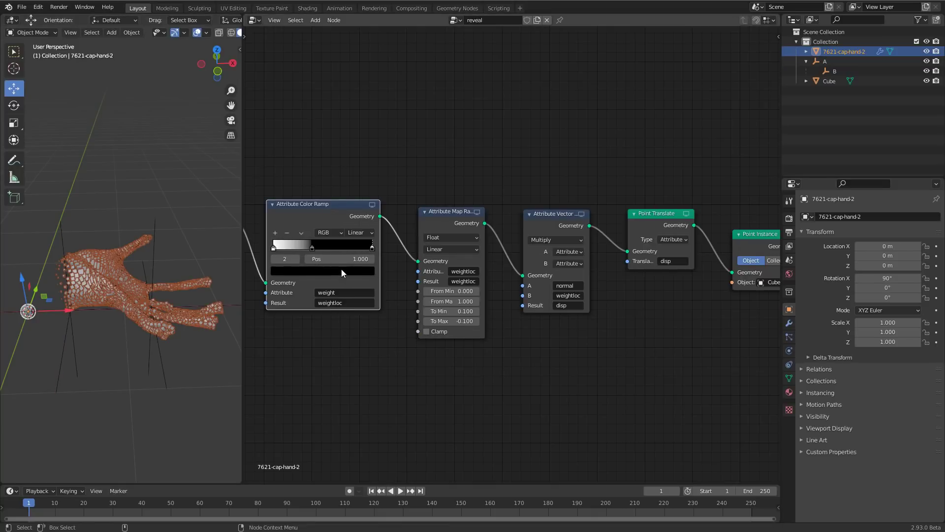
click(341, 270)
click(318, 246)
text(0.8)
key(Return)
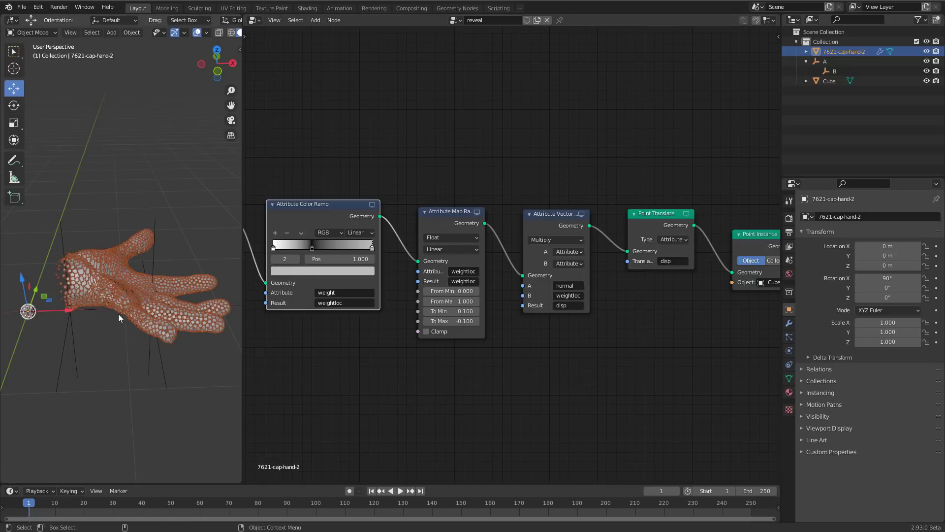
Slide empty A along the X axis to about -0.04 m and inspect the displaced cubes up close in an enlarged viewport.
click(78, 332)
key(g)
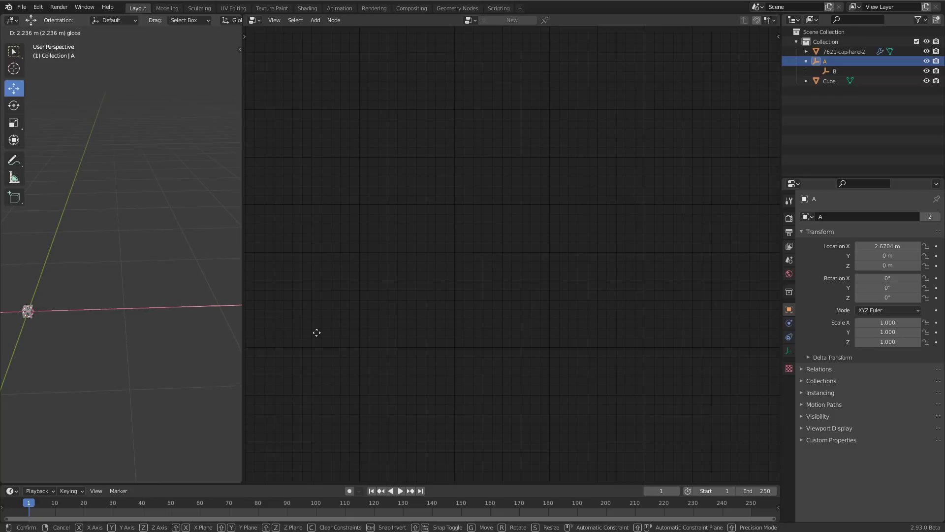
click(52, 344)
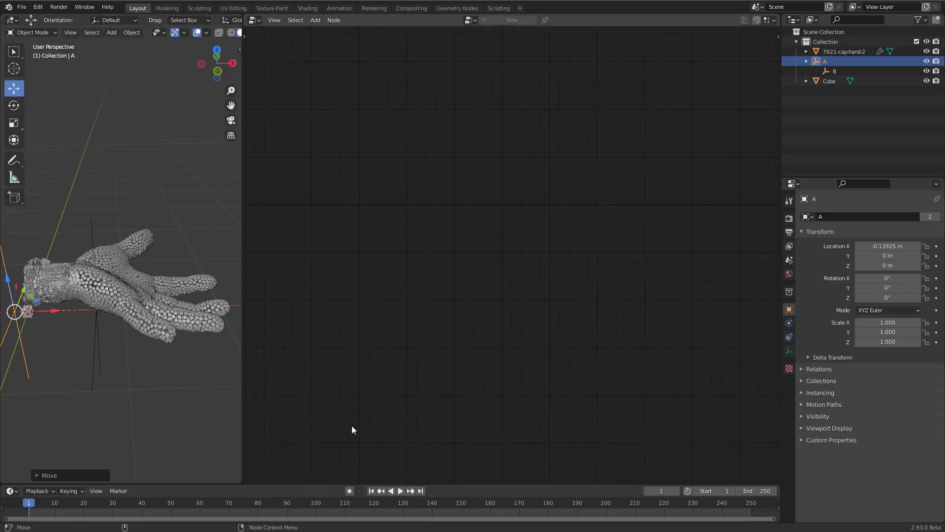
drag(242, 375, 545, 375)
middle_drag(487, 377, 336, 350)
scroll(336, 347, up, 8)
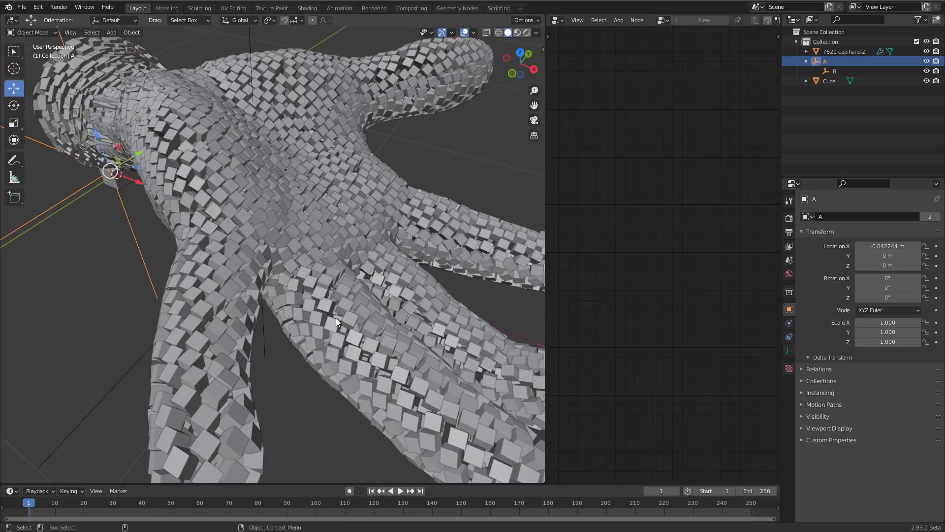
middle_drag(357, 320, 340, 323)
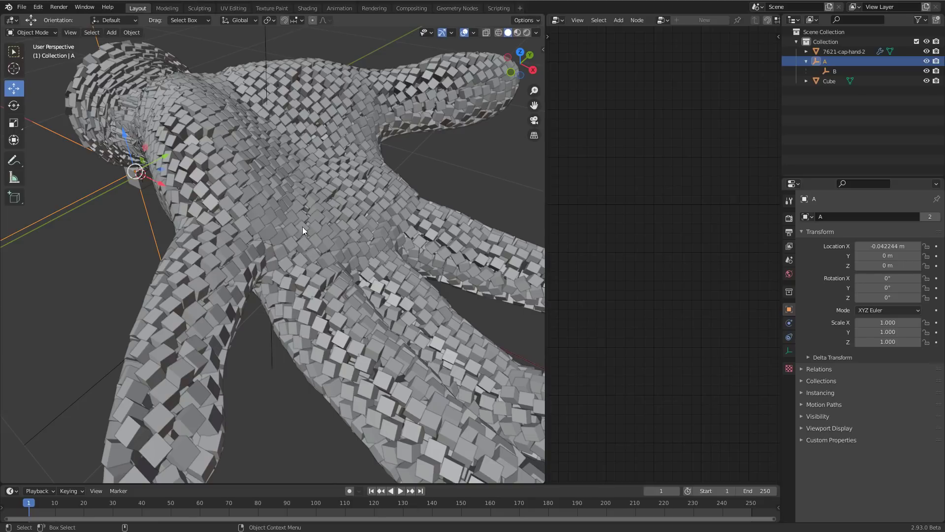
middle_drag(139, 240, 253, 270)
Move only the instanced cube's origin down along Z to about -0.05 m, with transforms limited to origins just for this move.
click(149, 326)
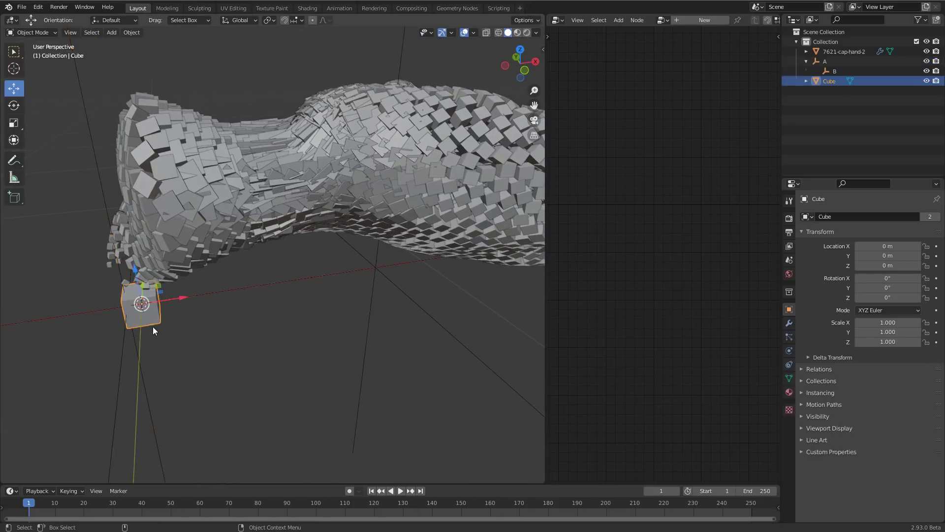
middle_drag(199, 354, 357, 183)
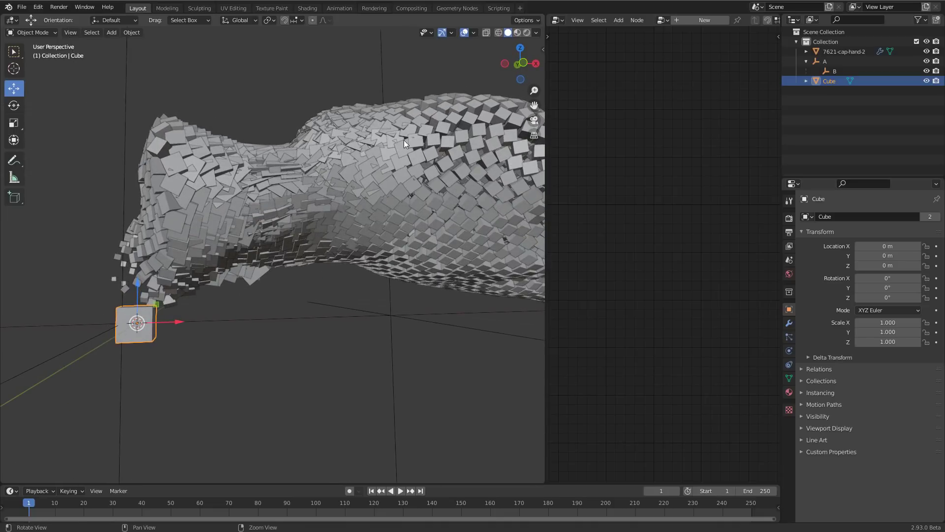
click(524, 22)
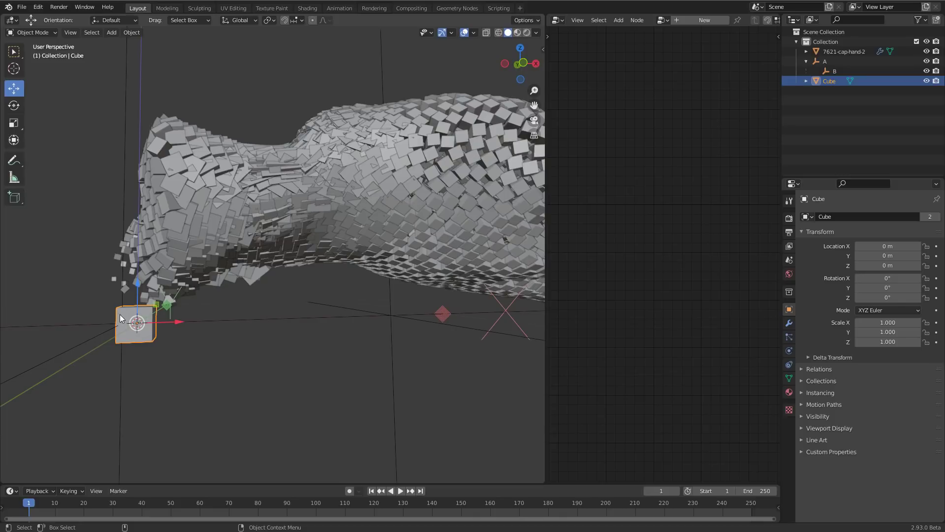
middle_drag(128, 389, 215, 290)
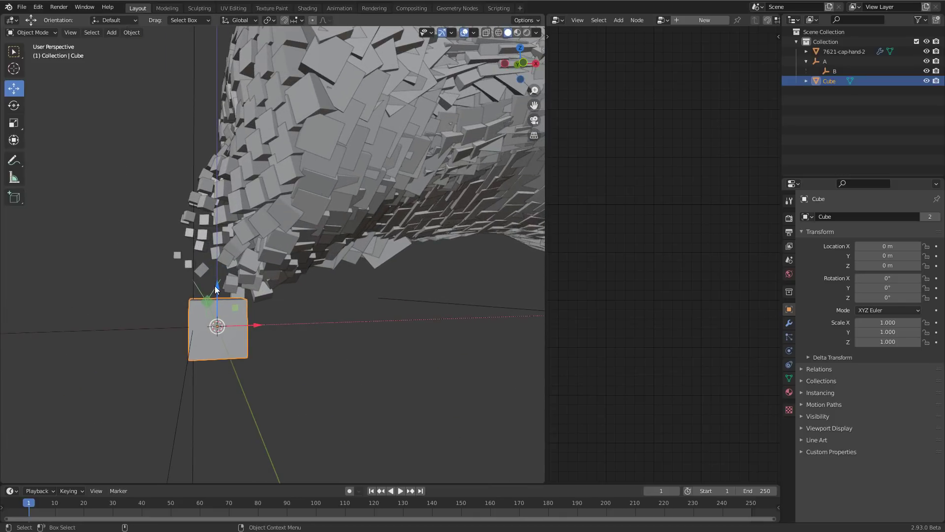
drag(218, 297, 218, 299)
middle_drag(235, 403, 275, 289)
key(g)
click(223, 324)
click(525, 19)
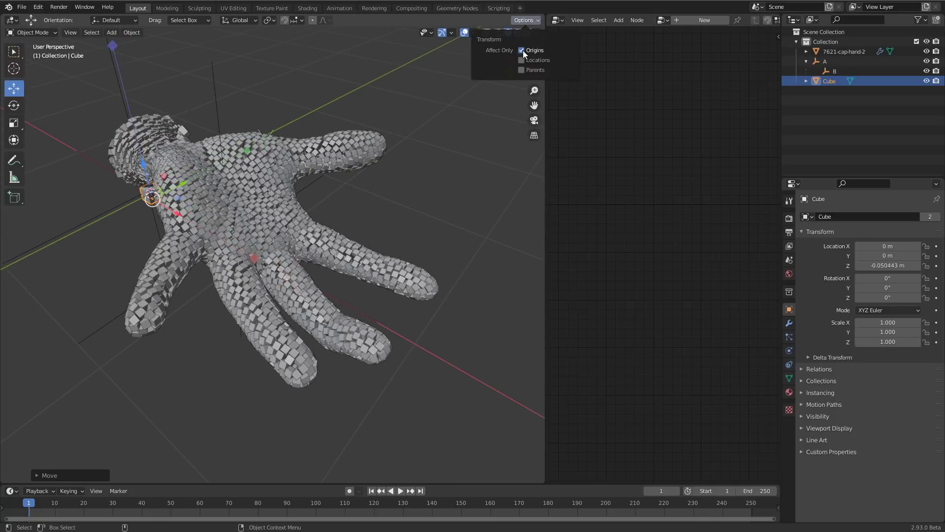
middle_drag(457, 173, 296, 254)
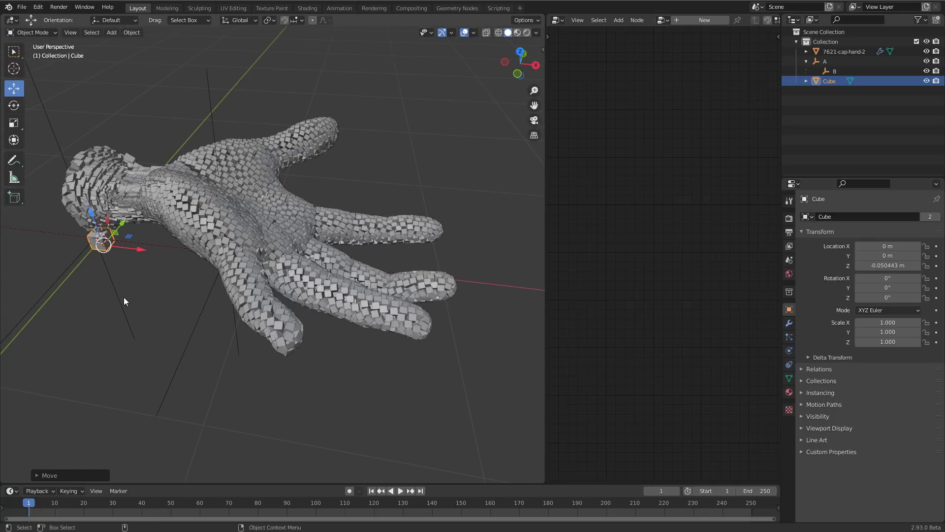
Slide empty A along the X axis to about 0.59 m to check the reveal with the adjusted cube origin.
click(120, 301)
drag(131, 243, 207, 247)
middle_drag(206, 246, 228, 267)
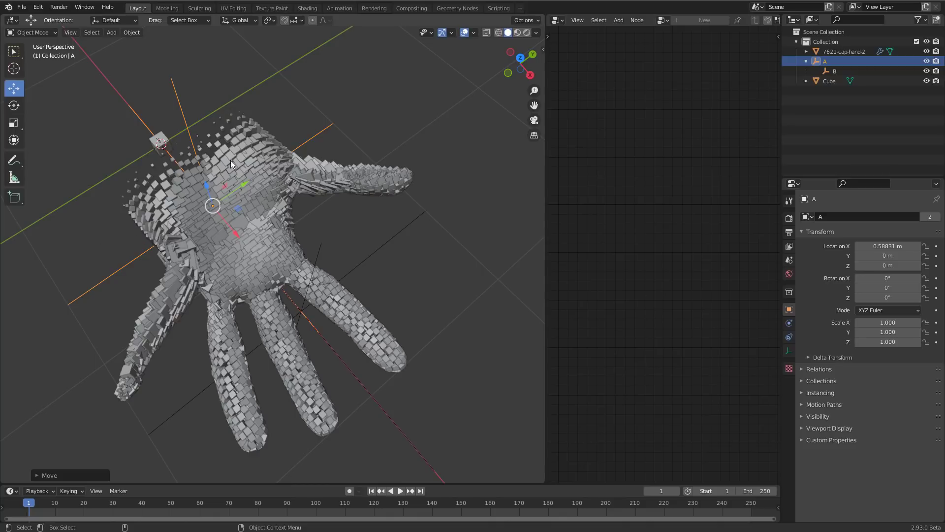
Add an Attribute Sample Texture node between the Group Input and Point Distribute nodes in the hand's reveal node tree.
drag(546, 266, 238, 266)
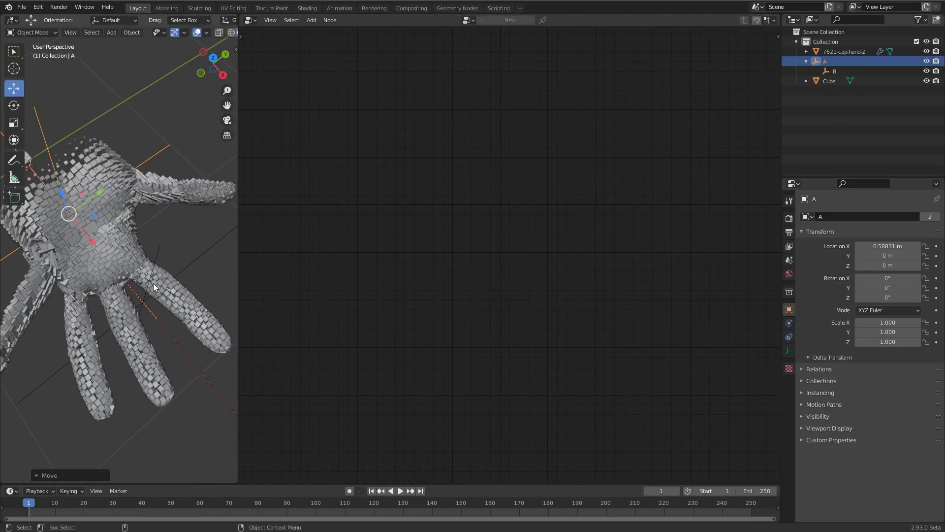
click(178, 299)
middle_drag(475, 403, 559, 316)
scroll(397, 401, down, 2)
middle_drag(397, 401, 418, 370)
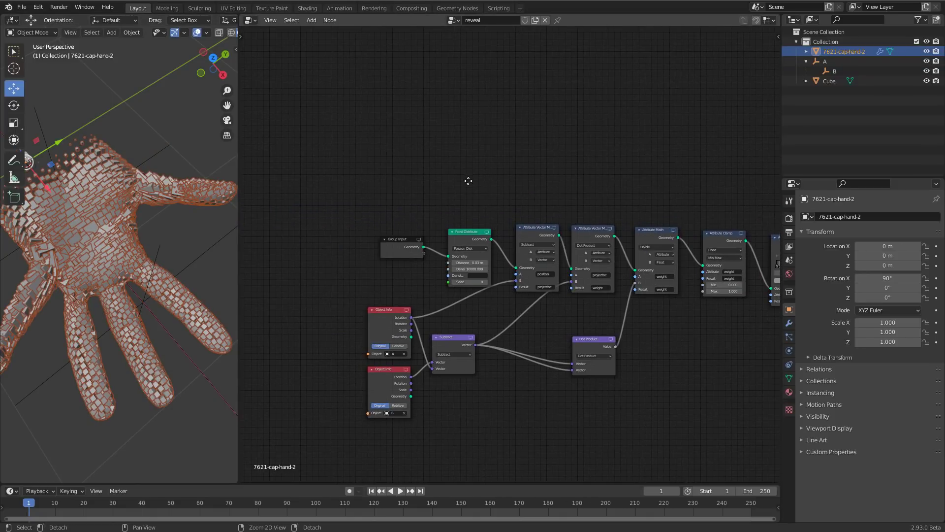
key(shift+a)
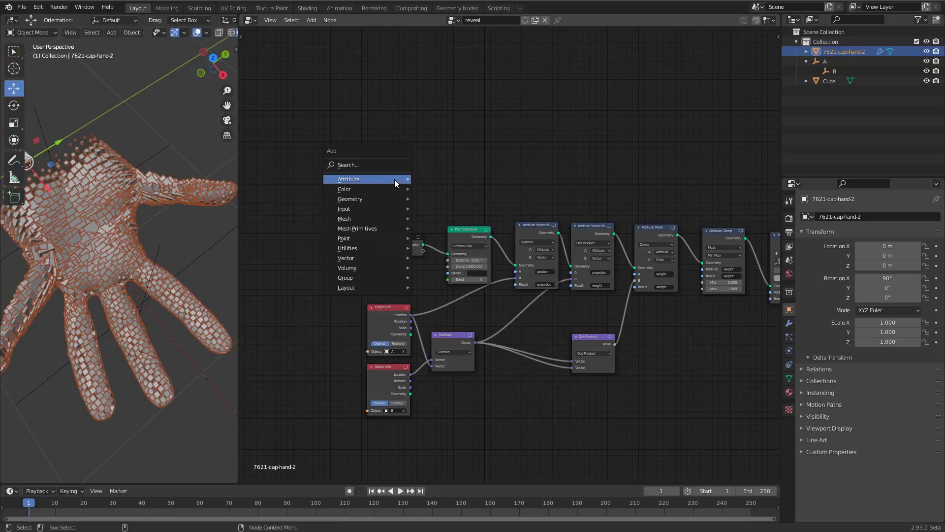
mouse_move(394, 180)
click(456, 309)
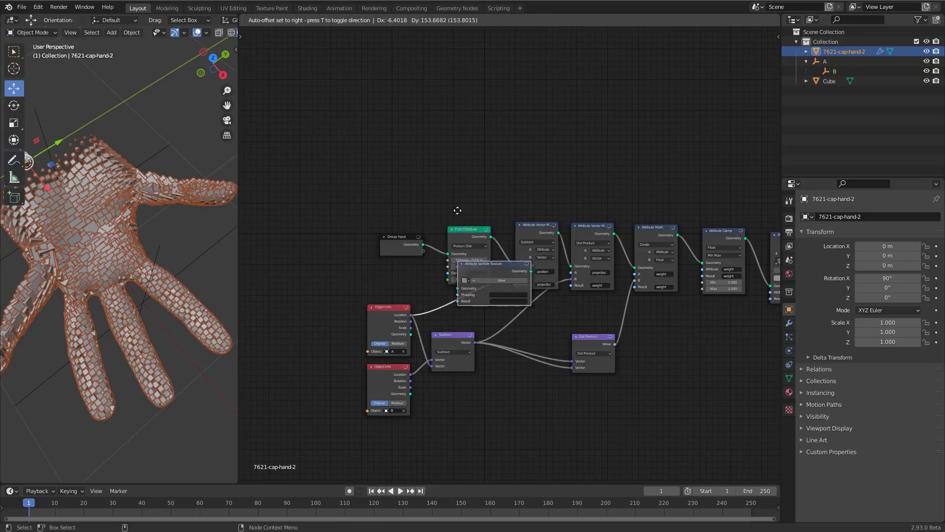
drag(326, 233, 310, 234)
drag(474, 153, 383, 226)
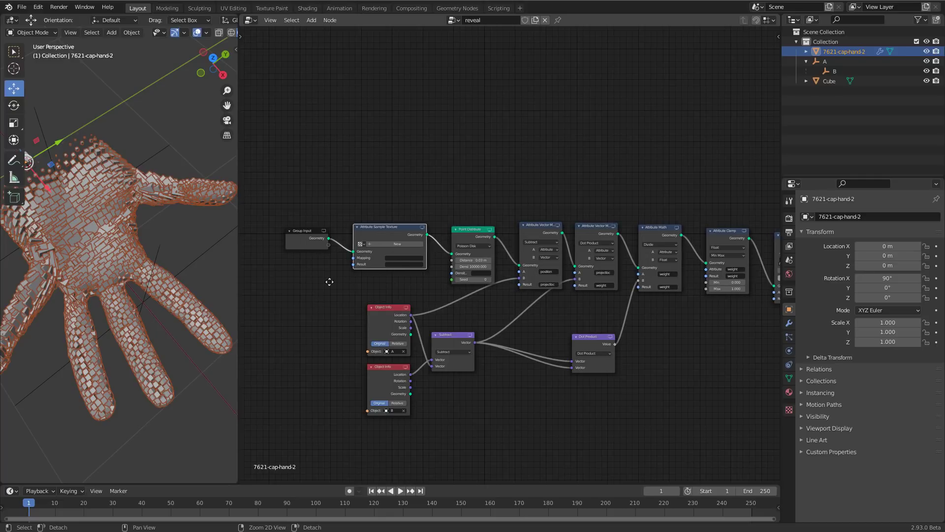
Create a new texture in the Attribute Sample Texture node and name it GNnoise.
scroll(329, 296, up, 3)
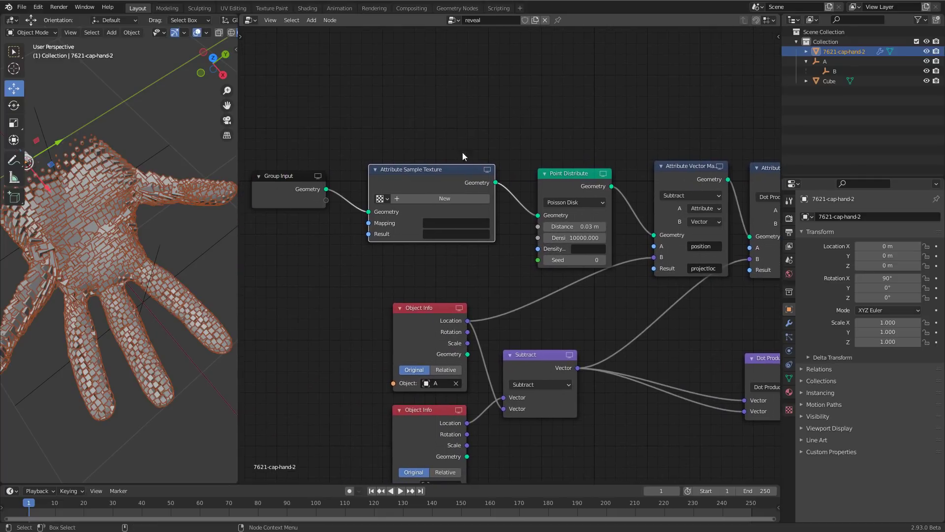
click(436, 200)
double_click(394, 194)
text(GNnoise)
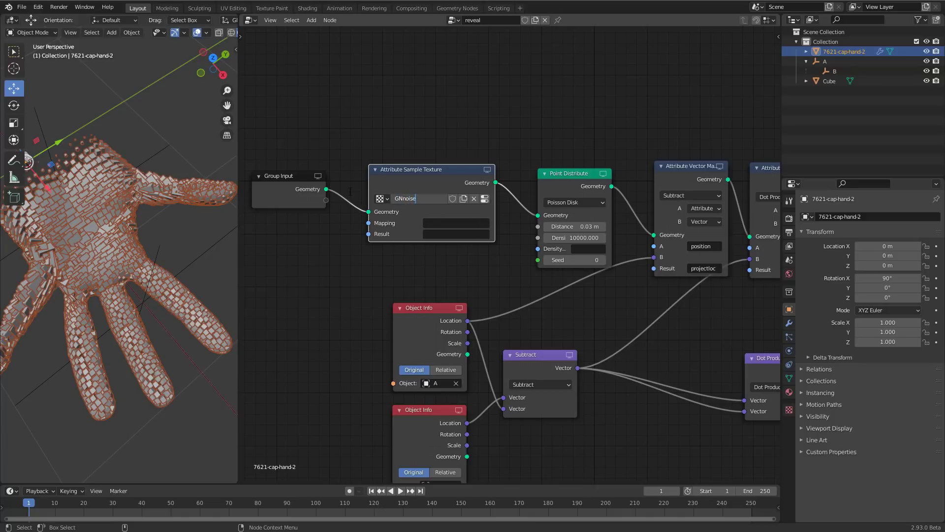
key(Return)
Set the Attribute Sample Texture node's Mapping to position and its Result to noise.
click(431, 221)
click(451, 259)
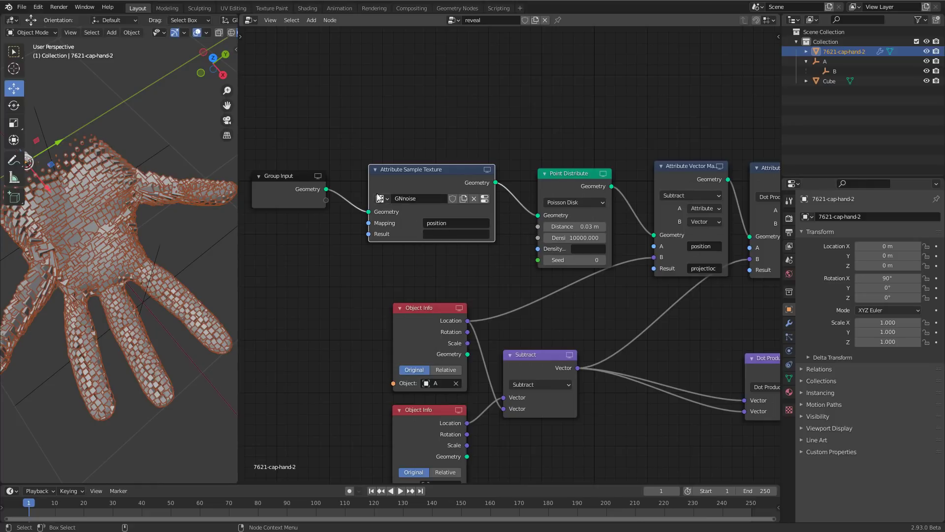
click(435, 234)
text(noise)
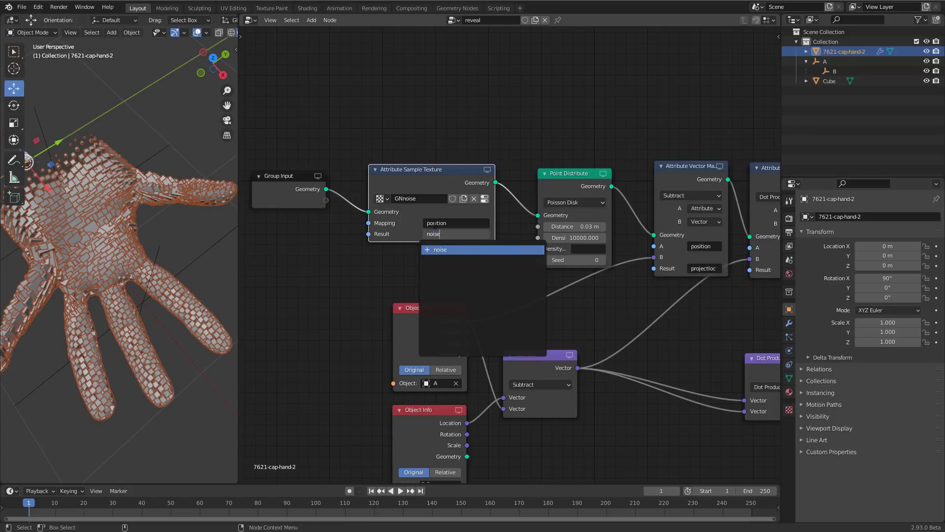
key(Return)
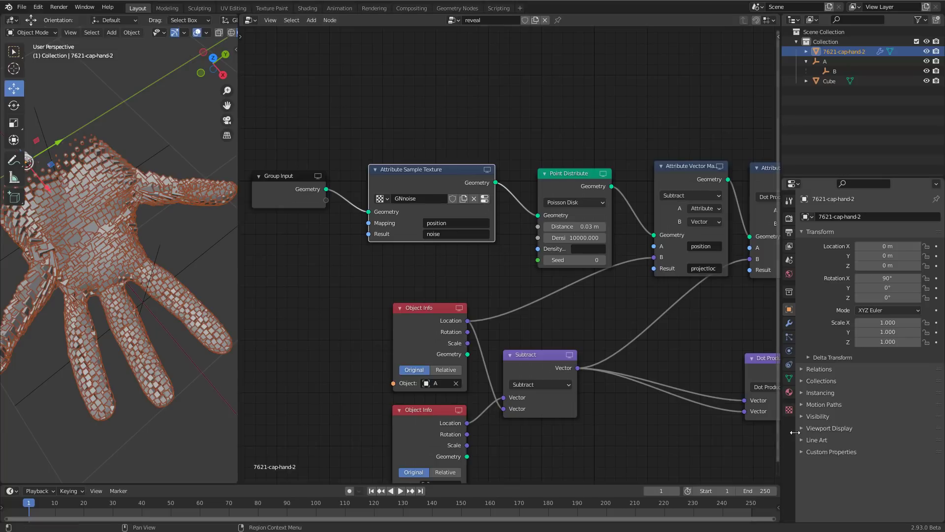
Change the GNnoise texture's type to Clouds and its color mode to Color.
click(790, 409)
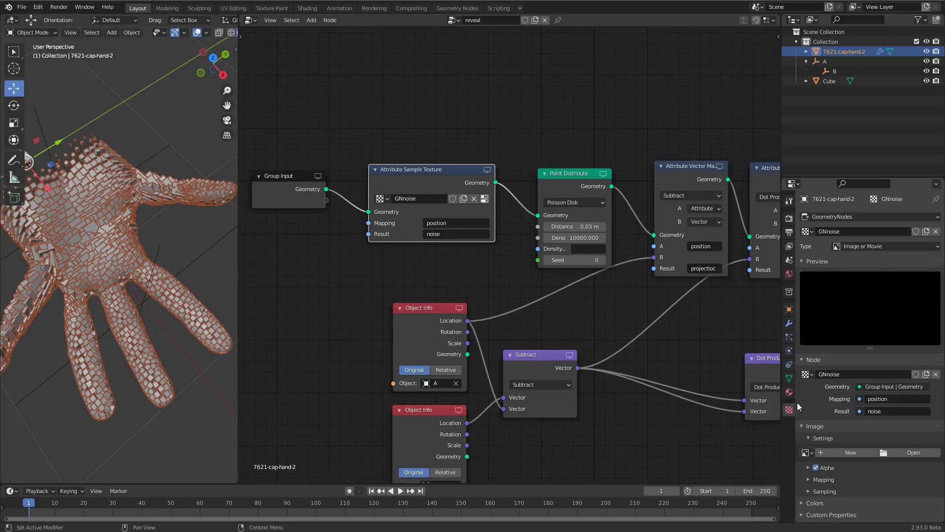
click(847, 246)
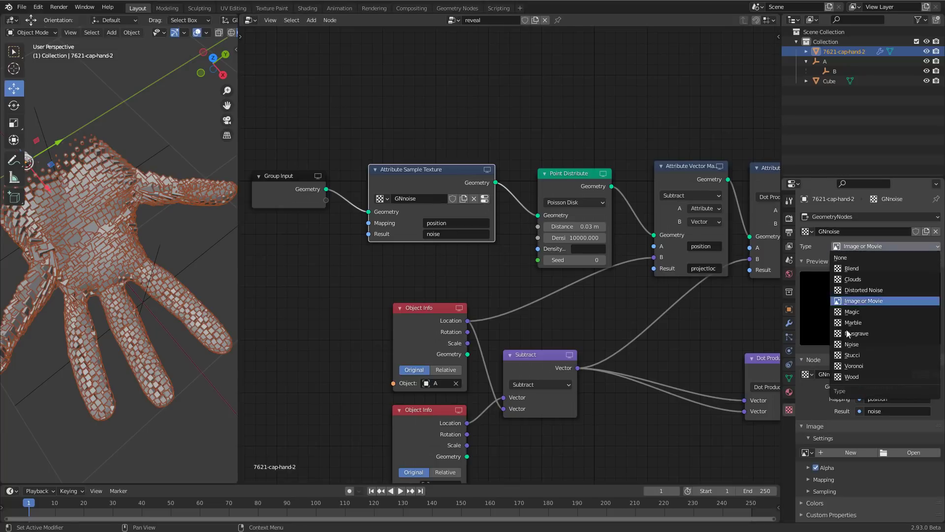
click(859, 279)
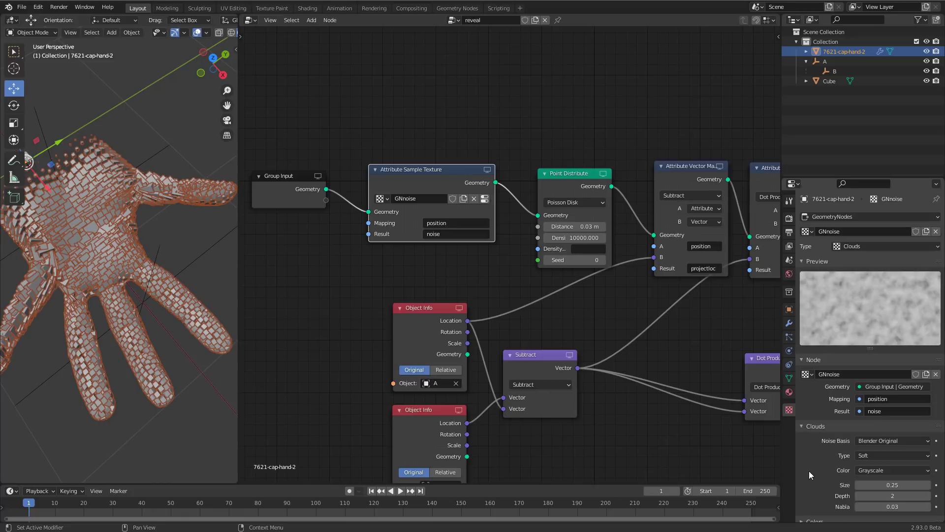
click(873, 470)
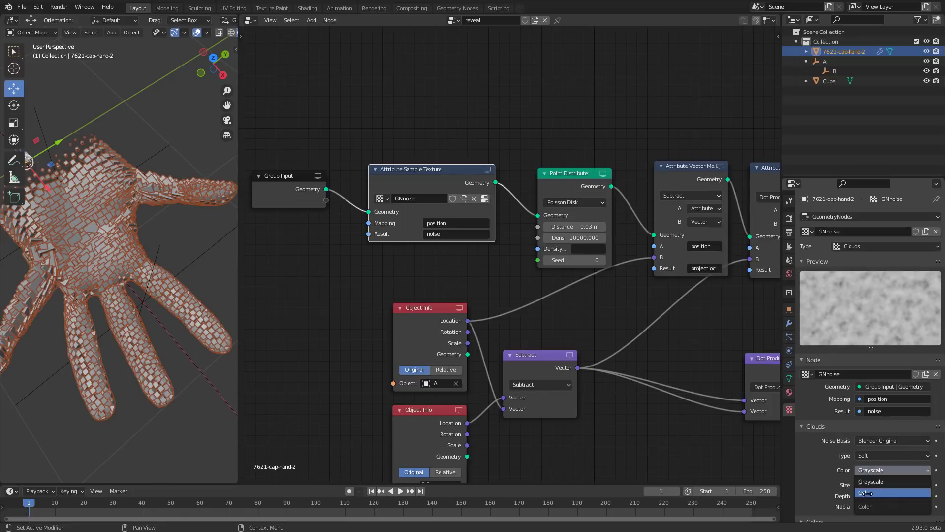
click(869, 492)
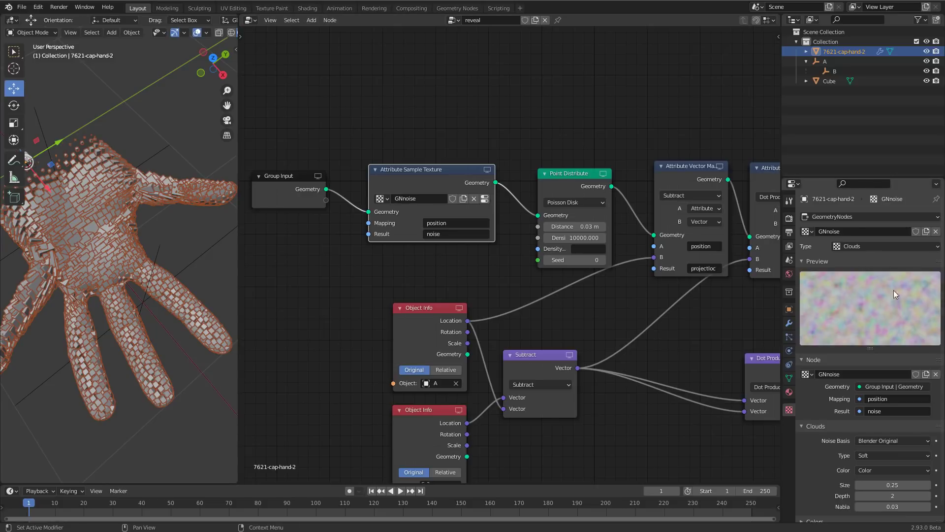
Make room after the Attribute Sample Texture node and insert an Attribute Vector Math node before Point Distribute.
middle_drag(341, 282, 461, 308)
drag(397, 213, 261, 206)
drag(537, 197, 381, 181)
middle_drag(343, 286, 320, 279)
key(shift+a)
mouse_move(350, 300)
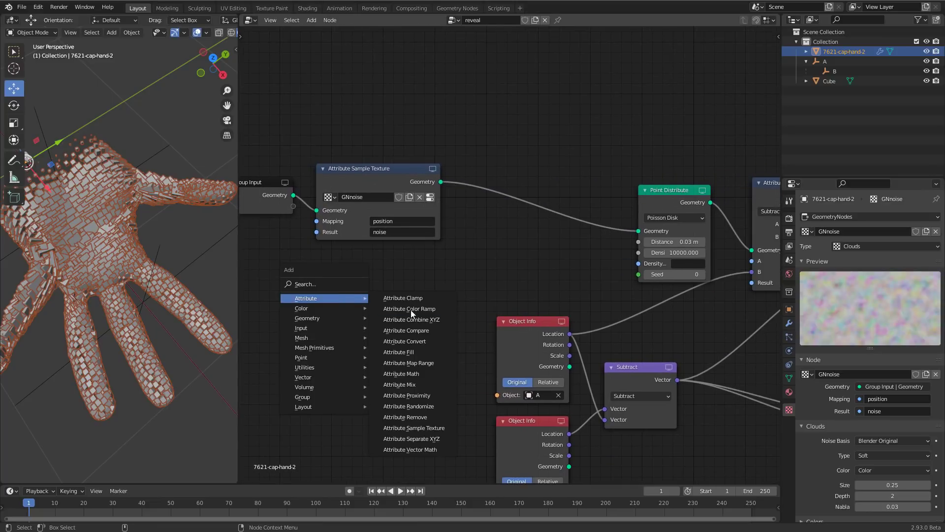
click(410, 450)
click(529, 247)
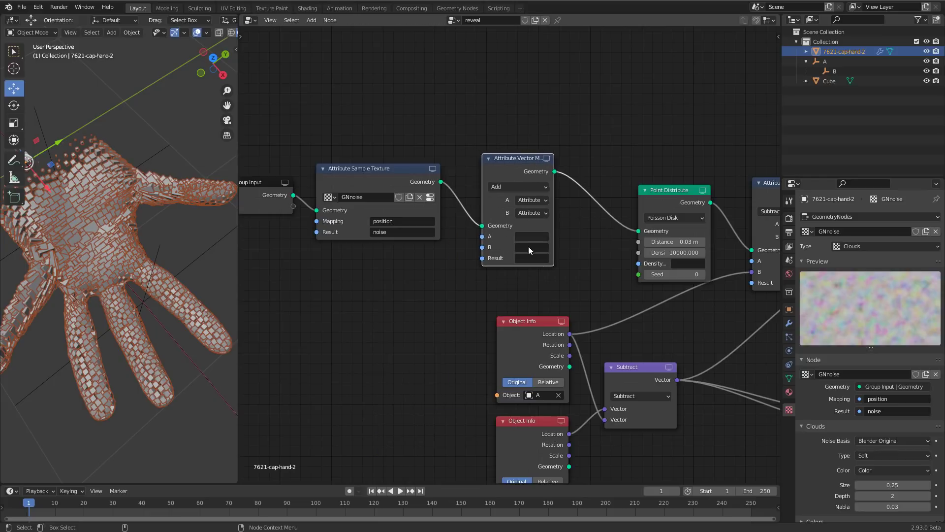
Set the Attribute Vector Math node to Multiply, with noise as input A and input type B as Vector.
click(523, 236)
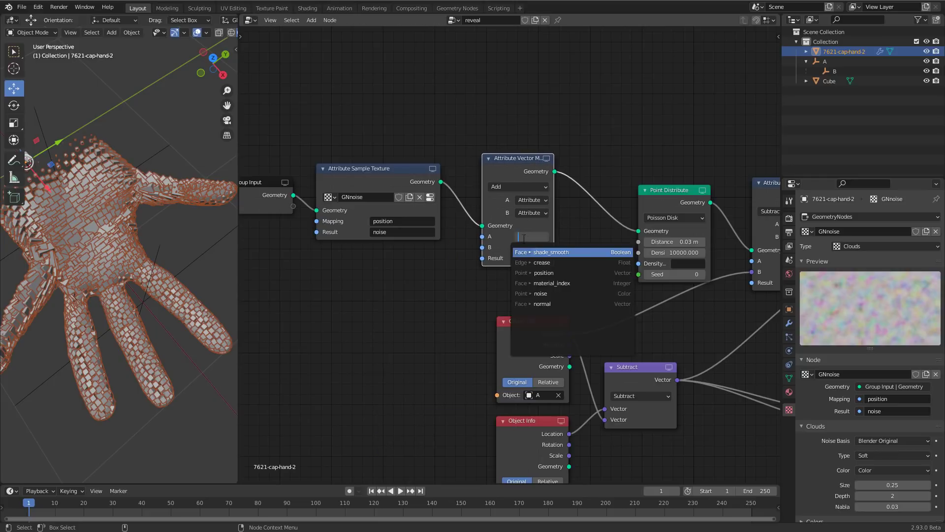
click(541, 293)
click(522, 186)
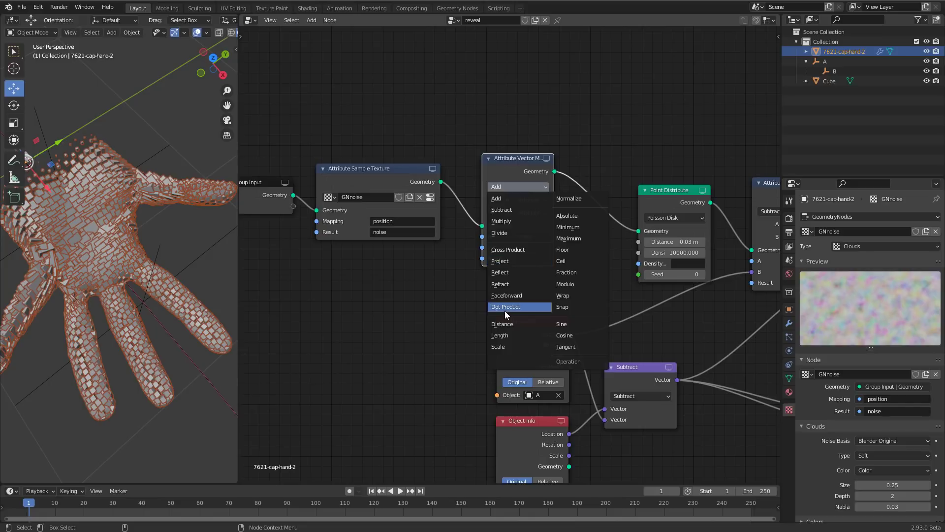
click(508, 222)
click(530, 213)
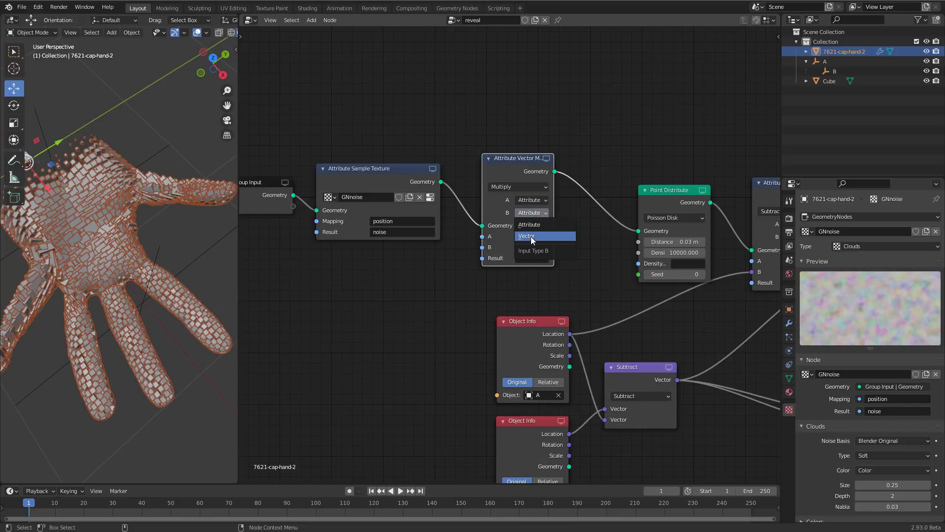
click(531, 237)
Name the Multiply node's Result noise and set all three components of its B vector to 2.
click(532, 289)
text(noise)
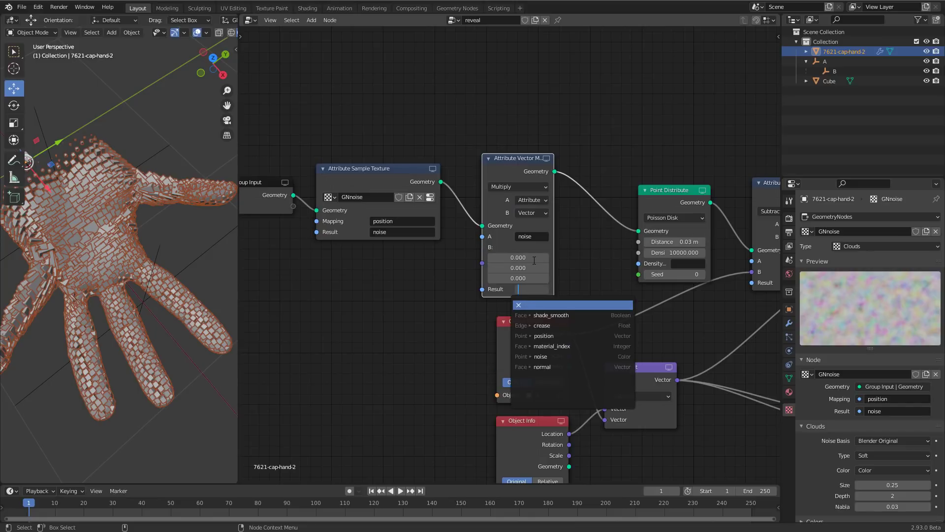
key(Return)
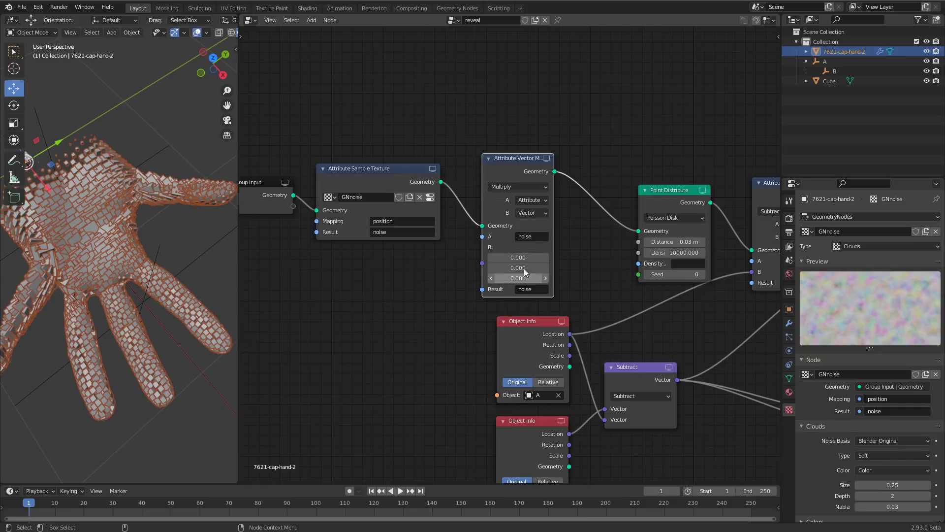
drag(534, 257, 545, 276)
text(2)
key(Return)
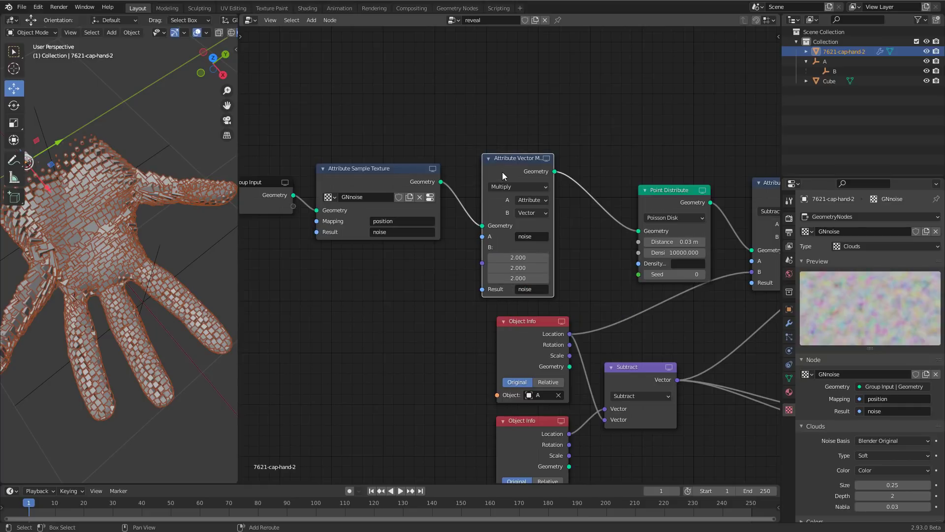
Duplicate the Multiply node into the link before Point Distribute, change it to Subtract and set its B vector to 1 on all components.
key(shift+d)
click(598, 179)
click(599, 180)
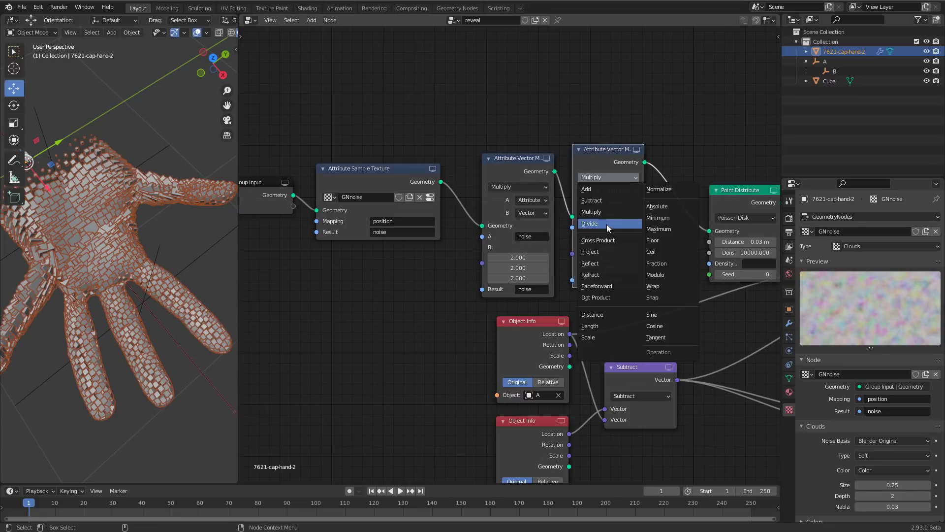
click(598, 201)
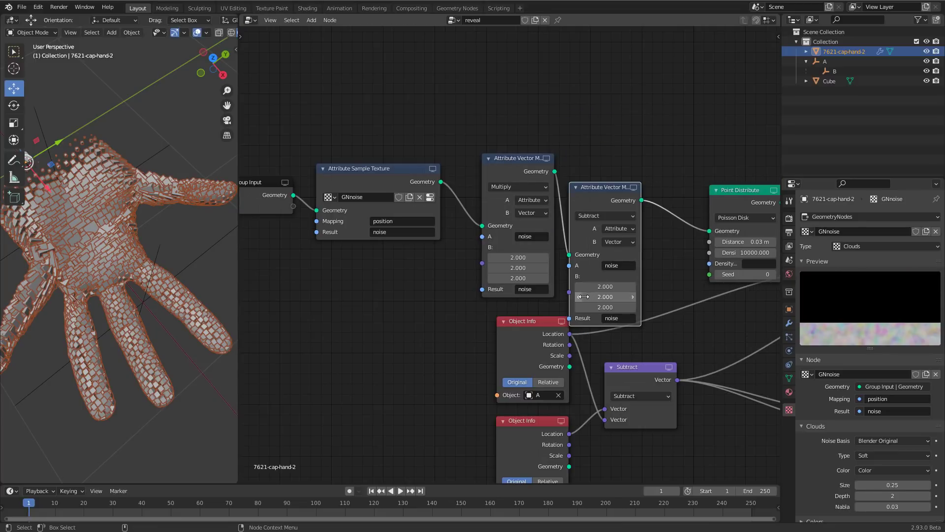
drag(619, 268, 619, 268)
text(1)
key(Return)
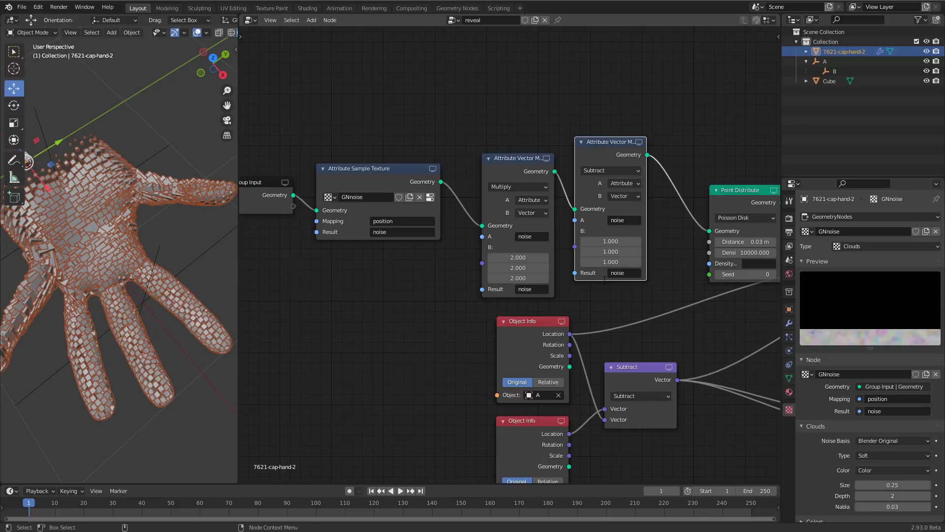
Tidy the layout by moving the noise Multiply, noise Subtract and Point Distribute nodes closer together.
drag(521, 164, 501, 152)
drag(610, 148, 590, 150)
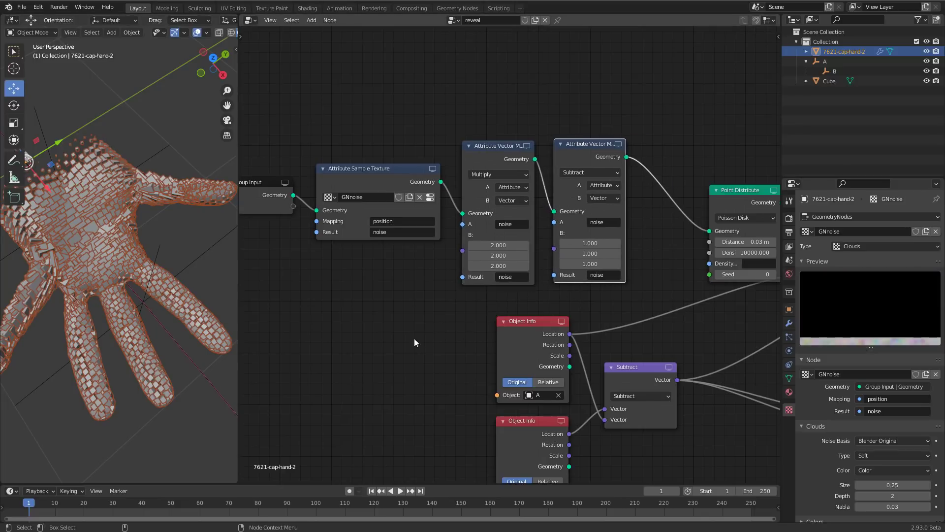
middle_drag(440, 365, 334, 348)
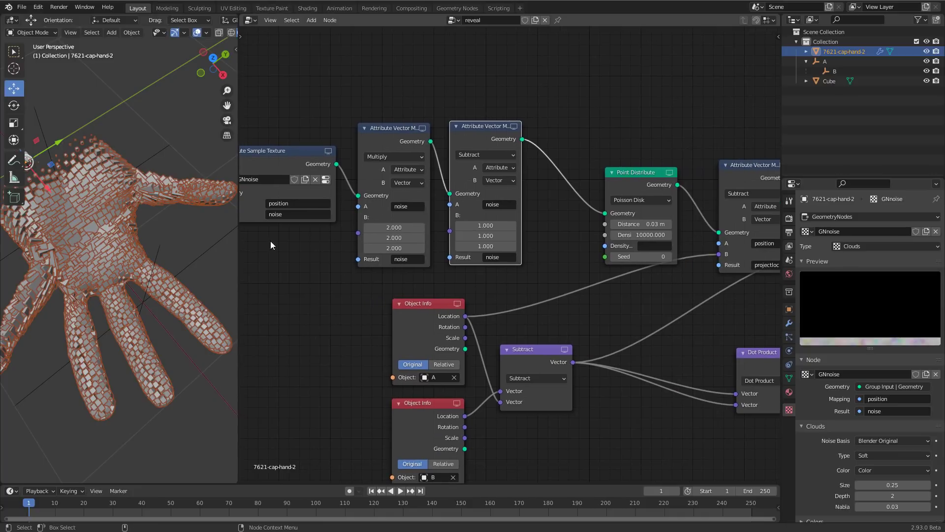
middle_drag(550, 349, 554, 344)
middle_drag(505, 363, 474, 378)
drag(580, 217, 529, 203)
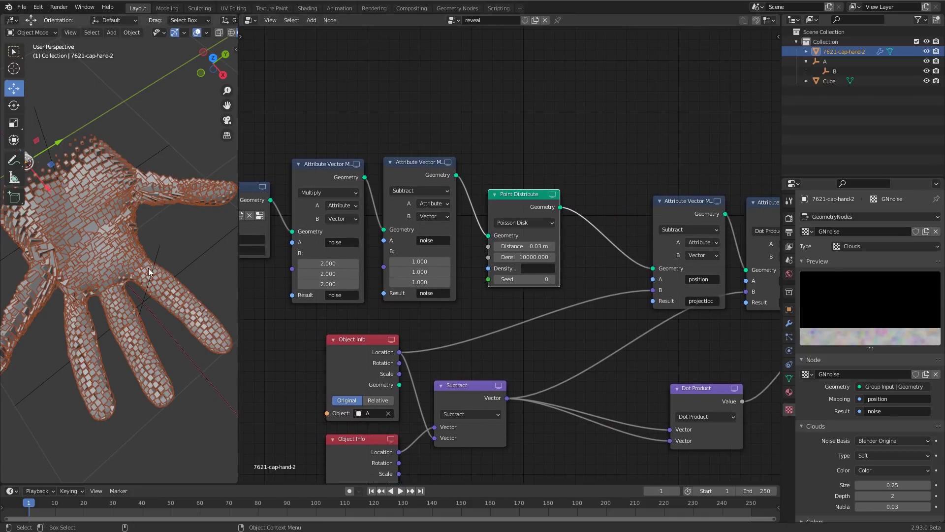
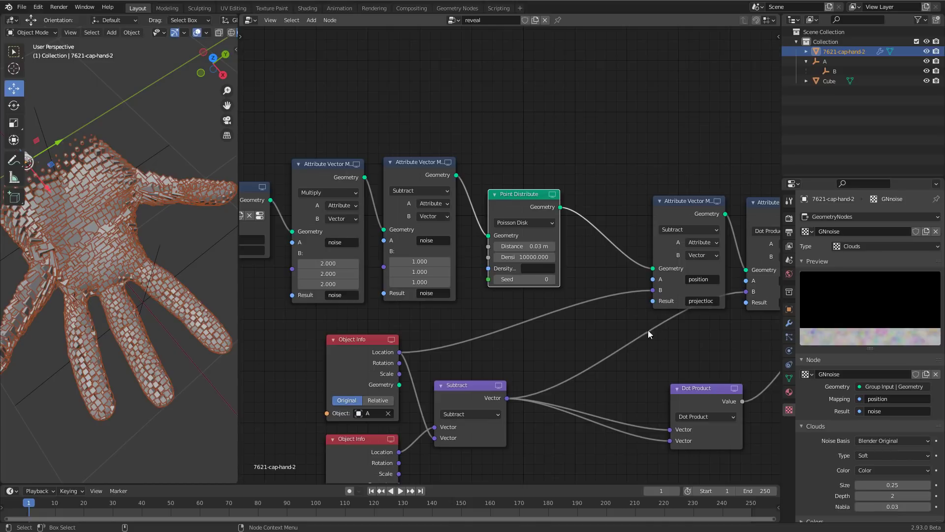
Duplicate the noise Subtract node and insert the copy between Point Distribute and the position Subtract node.
click(419, 170)
key(shift+d)
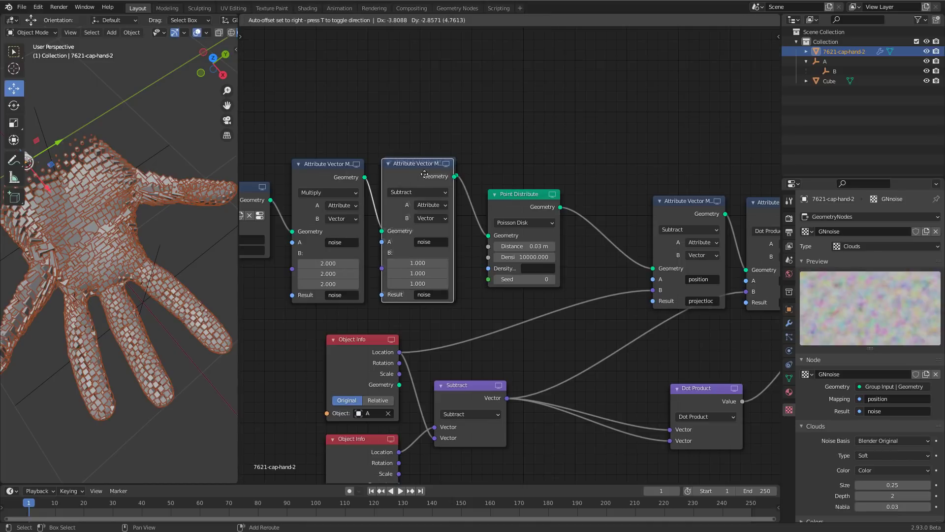
click(621, 182)
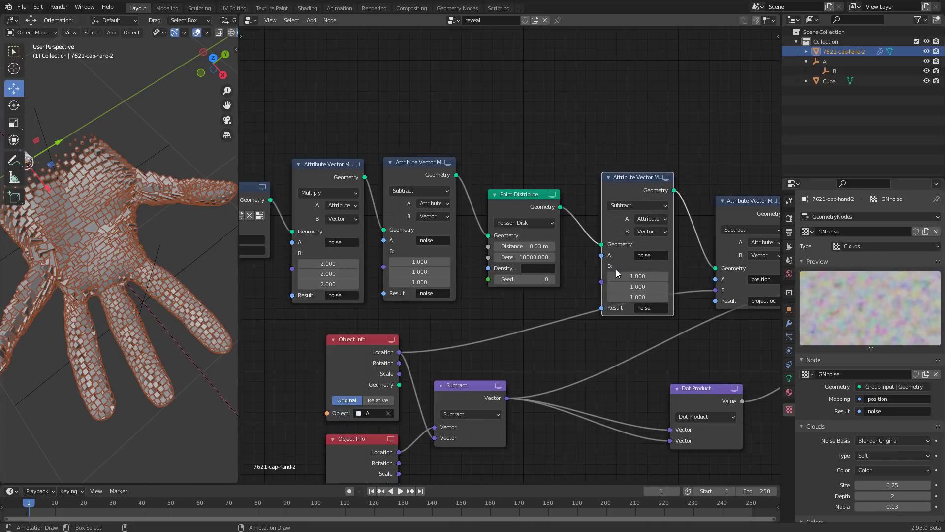
drag(669, 182, 662, 152)
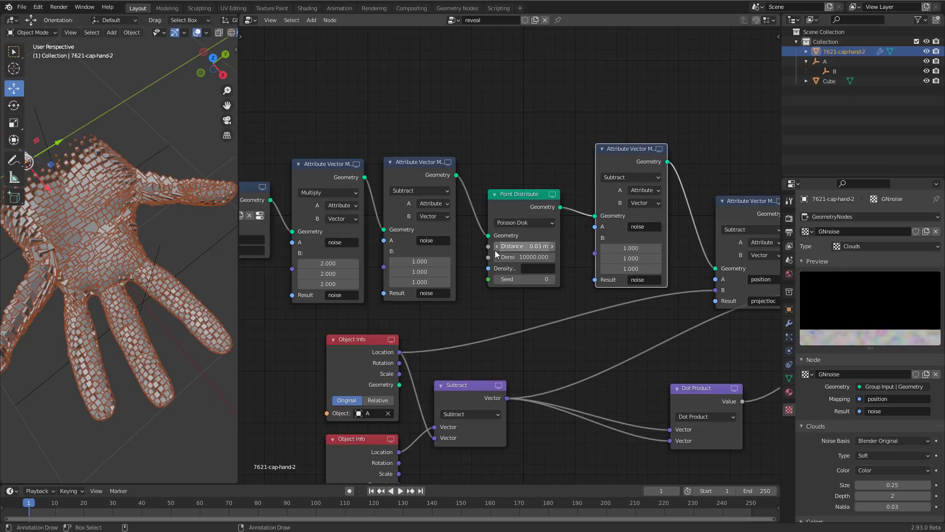
Set the duplicated Attribute Vector Math node to Add, with attribute position as A and attribute noise as B.
click(647, 226)
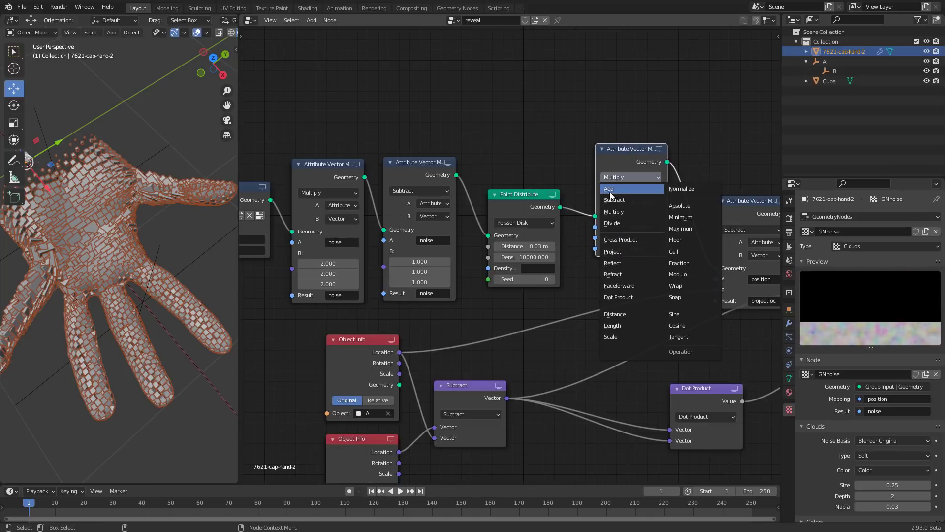
click(611, 193)
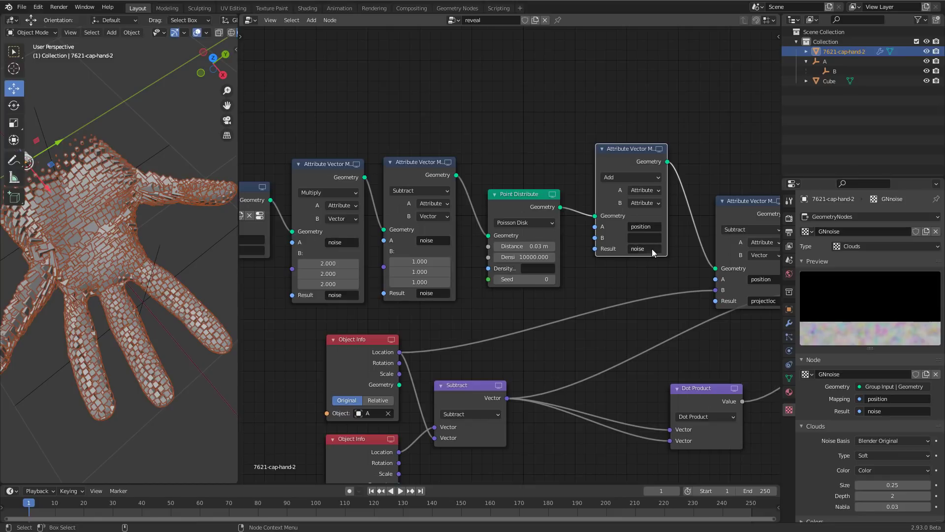
click(639, 236)
text(nois)
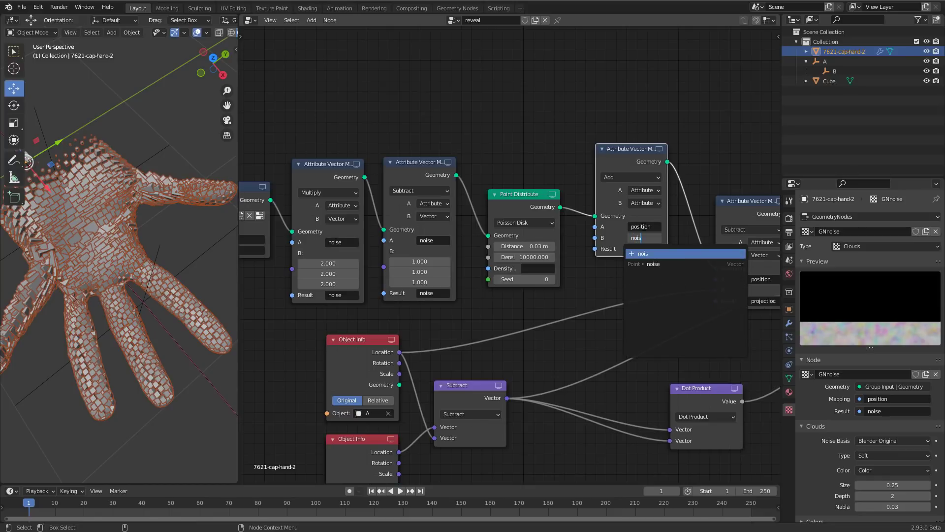
text(e)
key(Return)
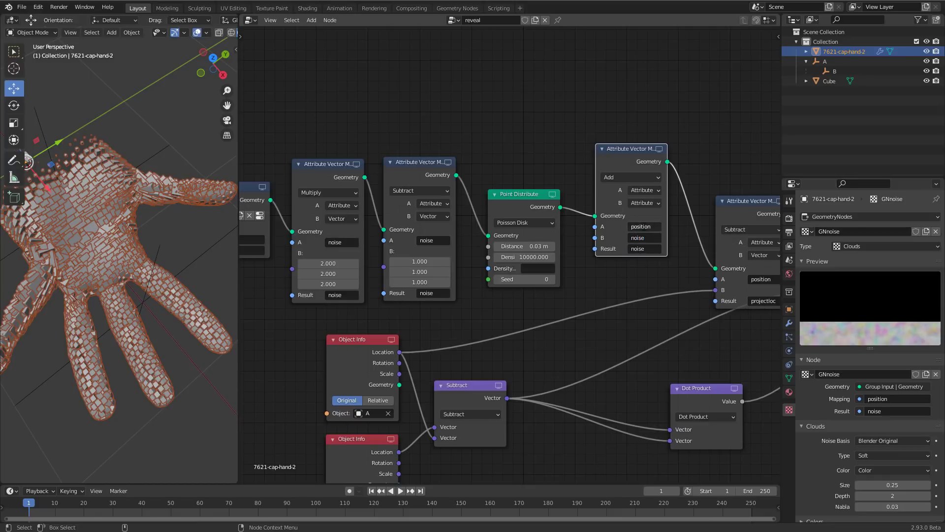
Try writing the Add node's Result to the position attribute and inspect the effect on the hand.
click(645, 249)
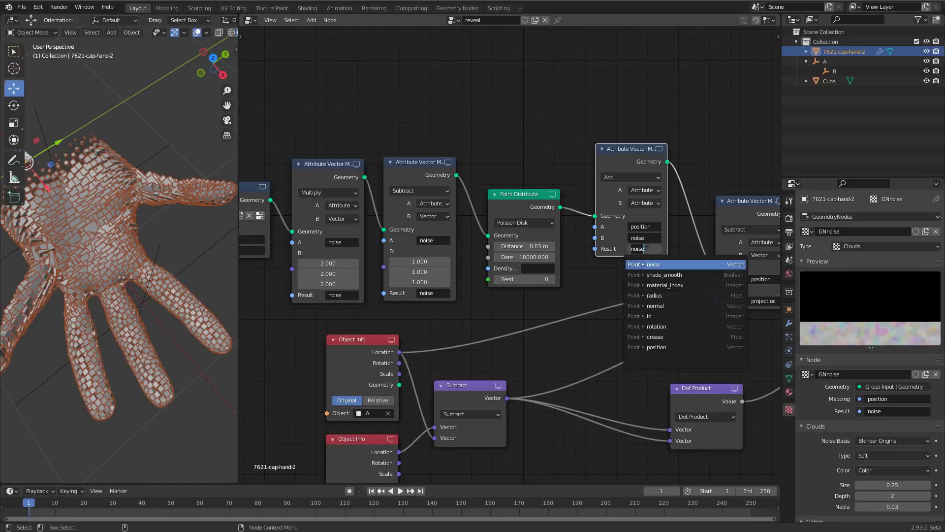
click(657, 347)
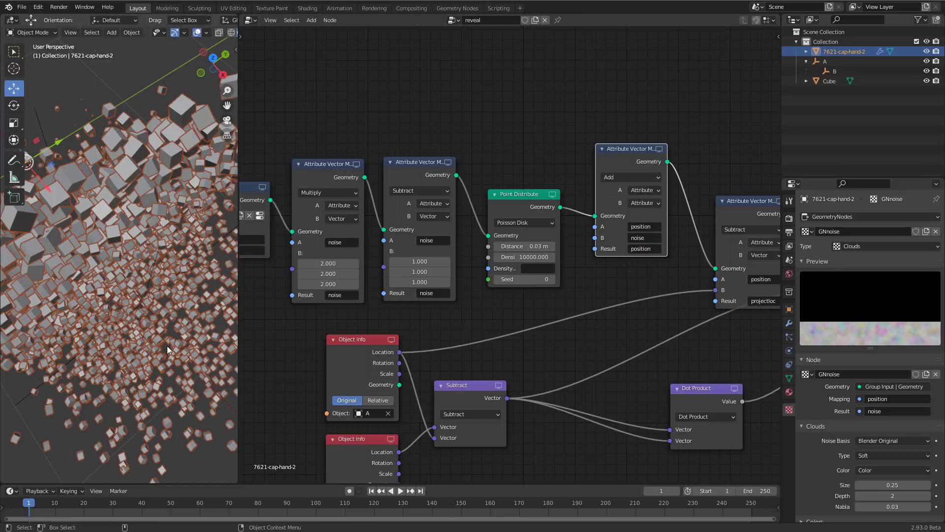
scroll(176, 333, down, 8)
middle_drag(130, 267, 153, 326)
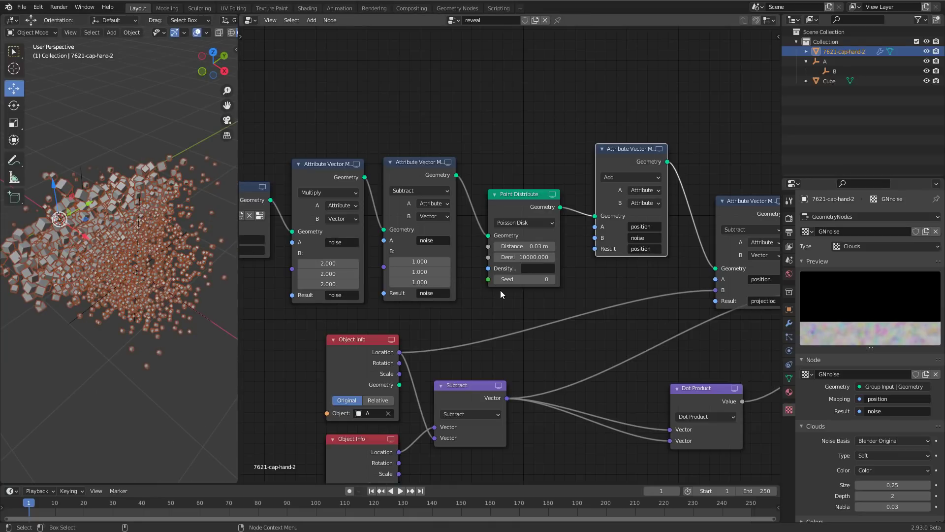
middle_drag(632, 326, 519, 349)
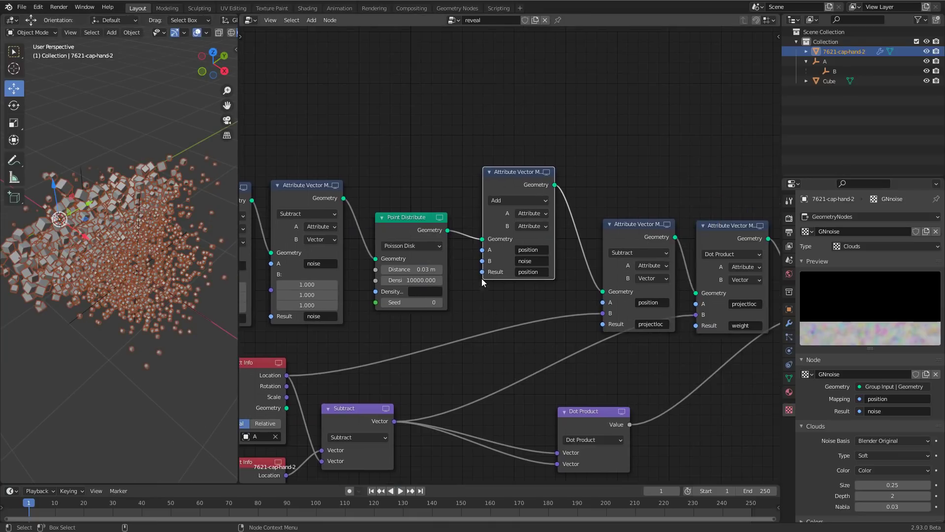
Set the Add node's Result to position2 and use position2 as input A of the following Subtract node.
click(542, 272)
text(2)
key(Return)
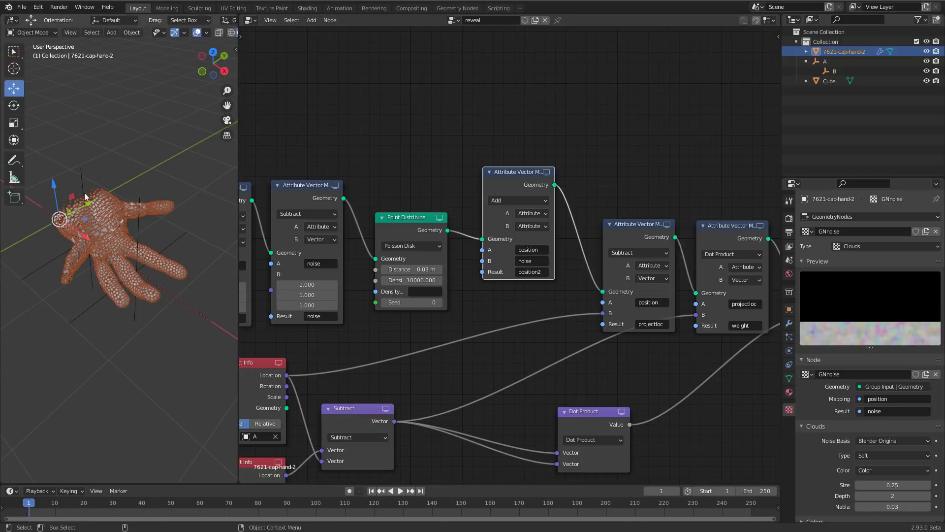
click(660, 304)
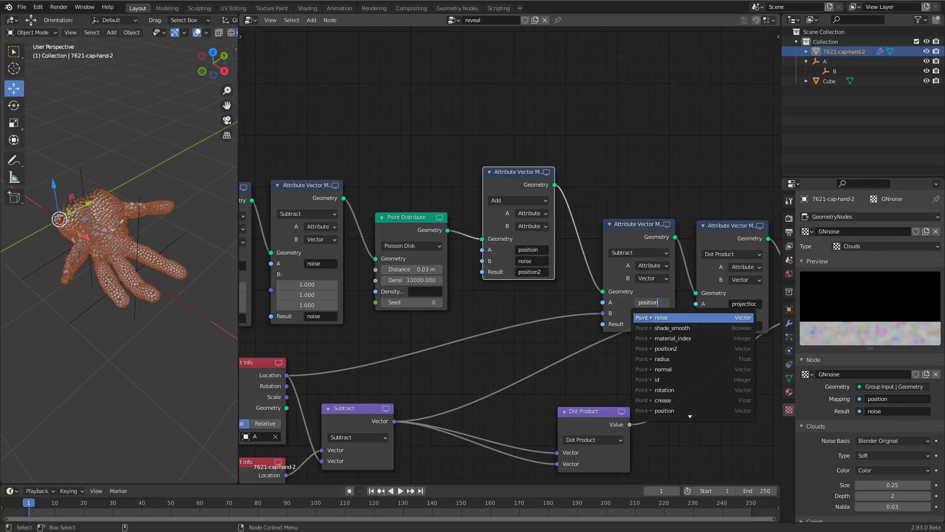
text(2)
key(Return)
Move empty A along the X axis to test the noisy falloff on the hand.
middle_drag(123, 244, 121, 297)
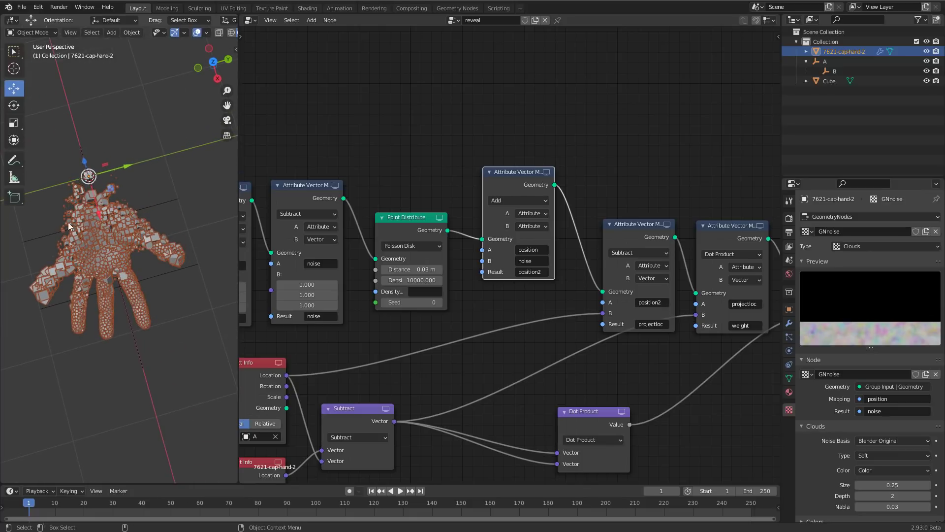
middle_drag(119, 227, 86, 306)
click(116, 282)
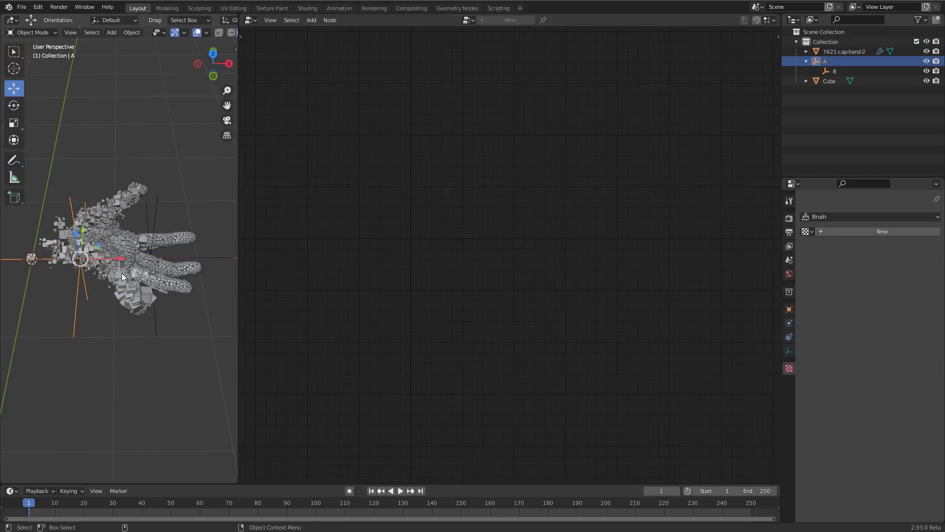
drag(122, 261, 142, 305)
middle_drag(142, 305, 111, 320)
Reselect the hand and mute the Point Translate node in its reveal node tree.
click(92, 249)
middle_drag(549, 356, 534, 394)
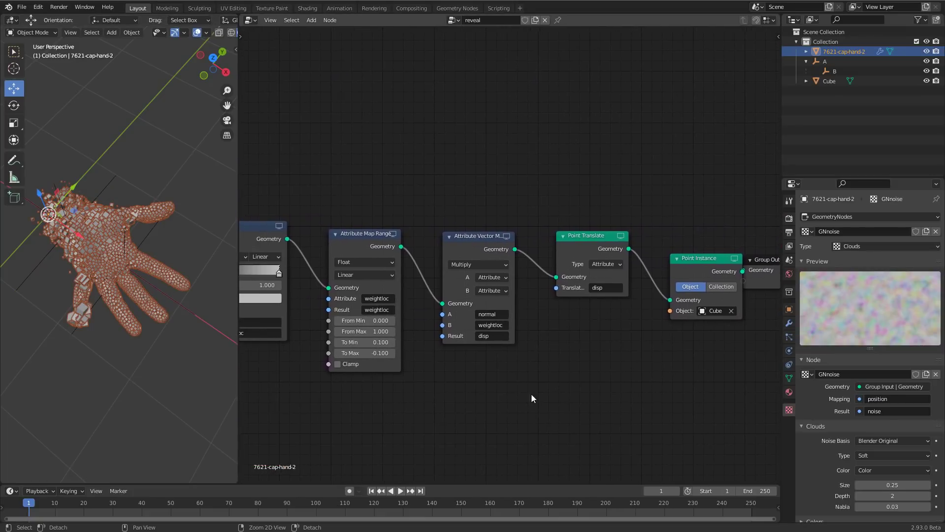
key(m)
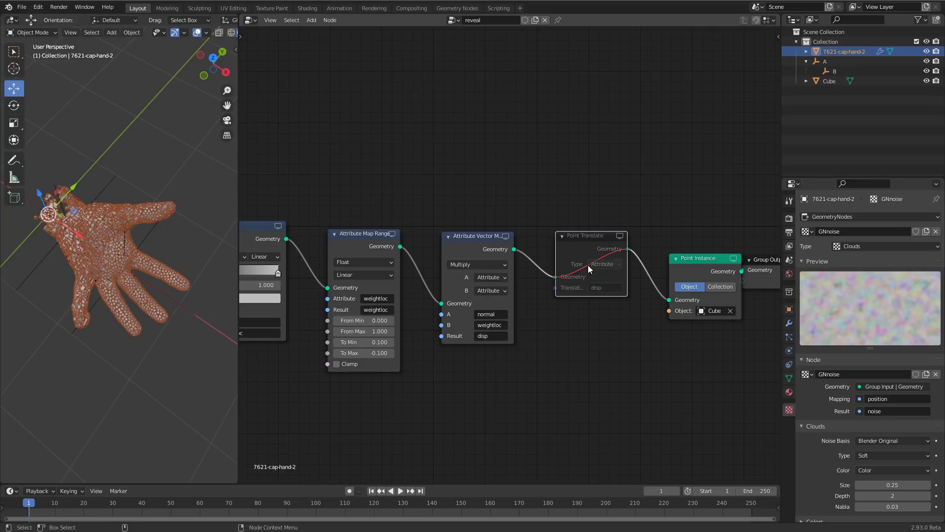
Darken the middle stop of the weightsca Attribute Color Ramp from white to grey.
ctrl+scroll(592, 261, left, 5)
ctrl+scroll(604, 398, left, 8)
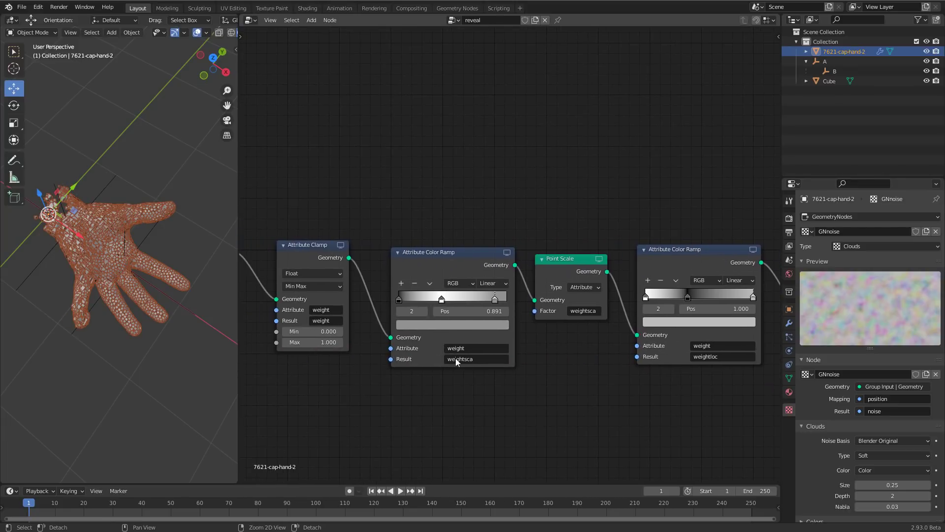
click(449, 324)
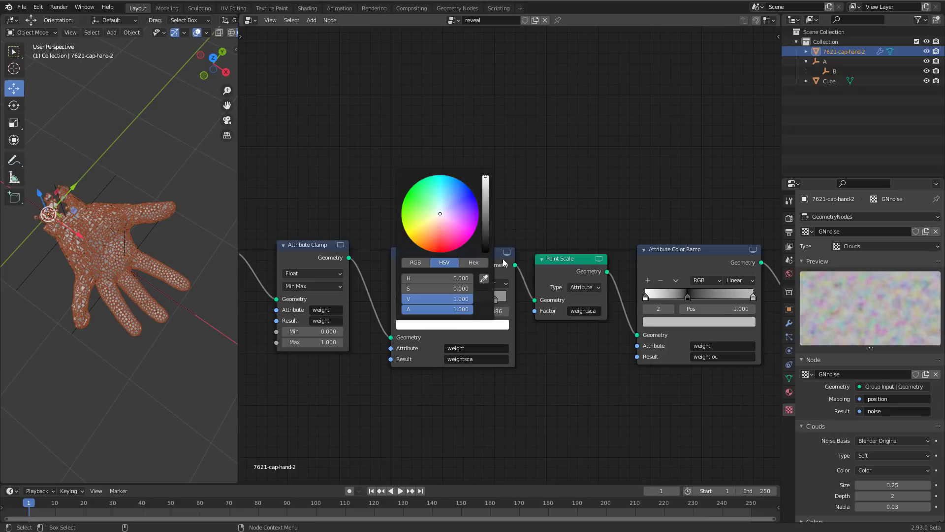
drag(486, 189, 486, 218)
Shift empty A along the X axis toward the fingers to check the reveal, and reselect the hand.
click(70, 332)
mouse_move(70, 332)
middle_down()
mouse_move(132, 337)
mouse_move(53, 330)
middle_up()
click(102, 264)
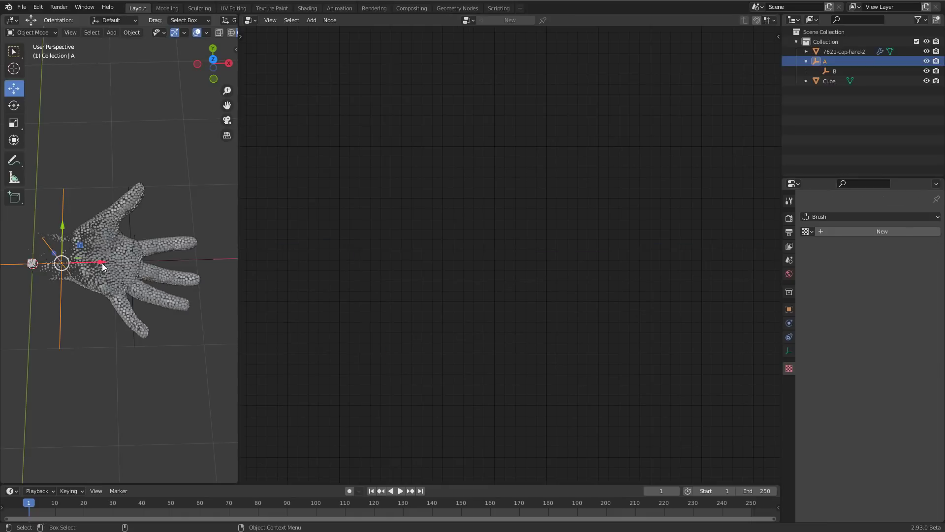
drag(102, 264, 76, 264)
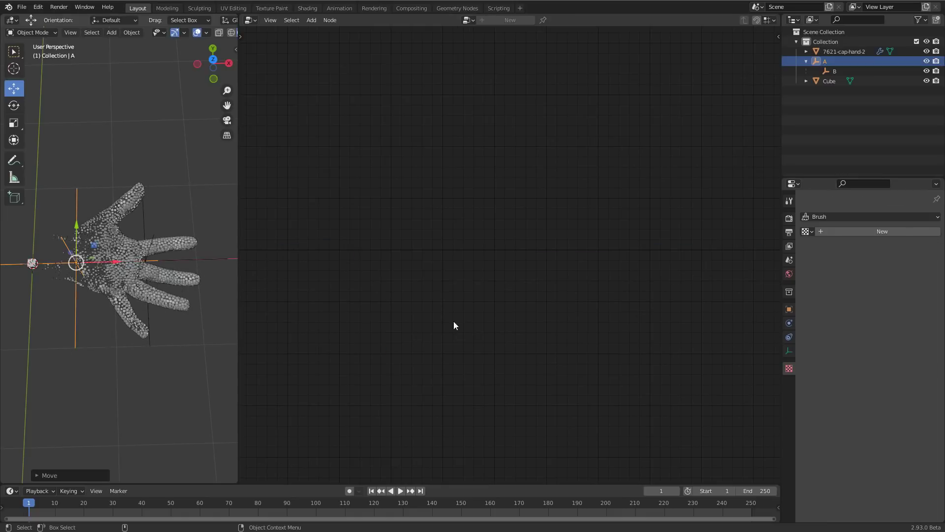
click(194, 307)
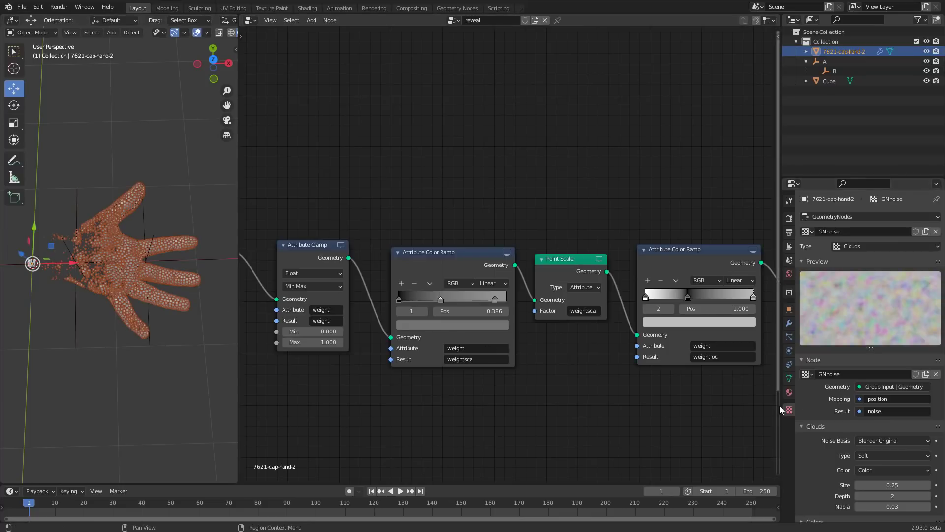
Set the GNnoise clouds texture size to 0.71 and shift empty A along the X axis to test the reveal on the hand.
mouse_move(910, 489)
mouse_down()
mouse_move(891, 488)
mouse_move(931, 493)
mouse_move(909, 493)
mouse_up()
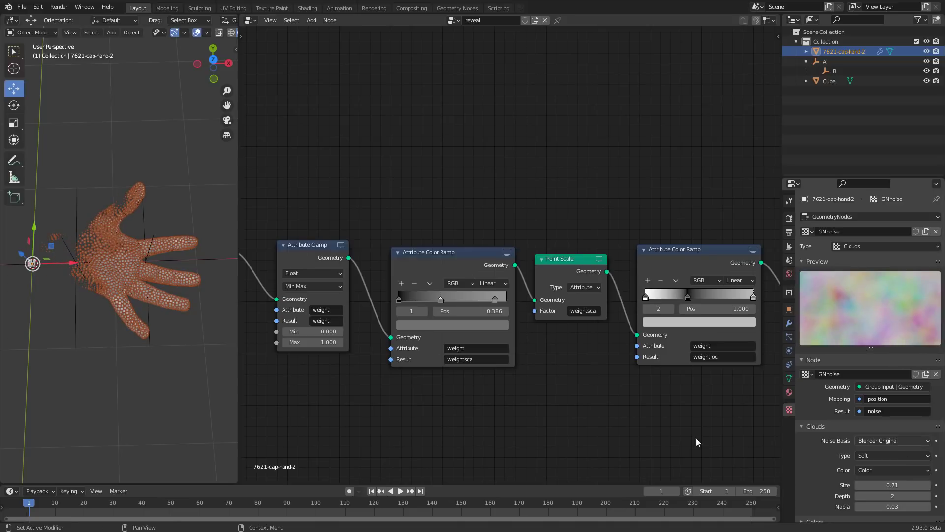
click(94, 316)
key(g)
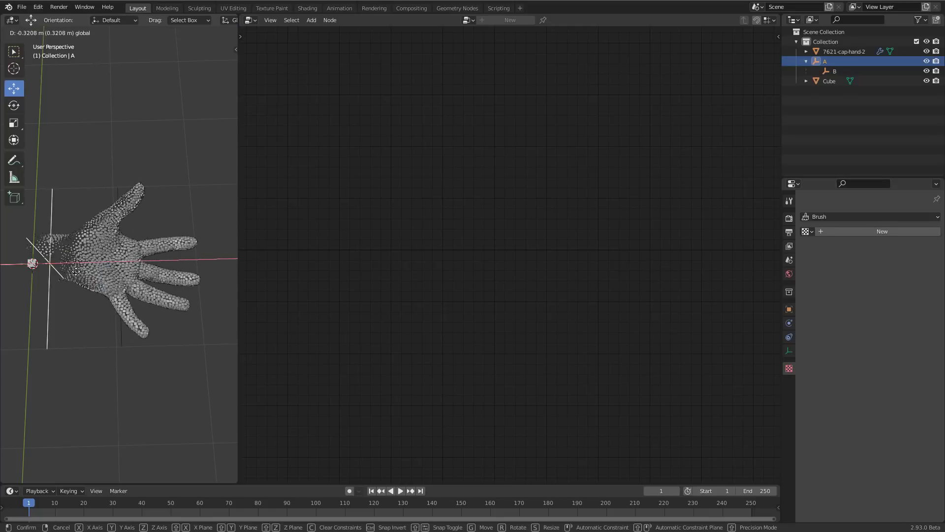
click(115, 267)
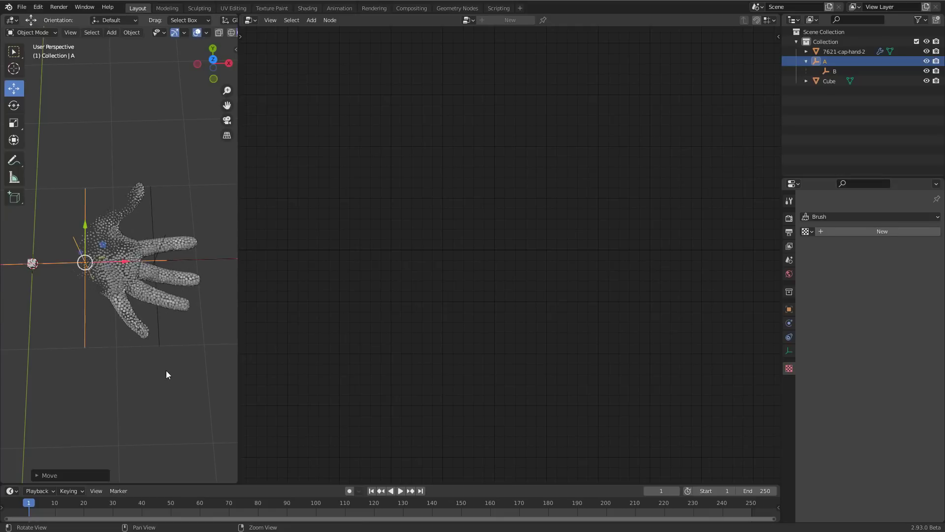
click(127, 309)
Unmute the Point Translate node in the hand's reveal tree and shift empty A along the X axis to check the displacement.
ctrl+scroll(672, 421, right, 10)
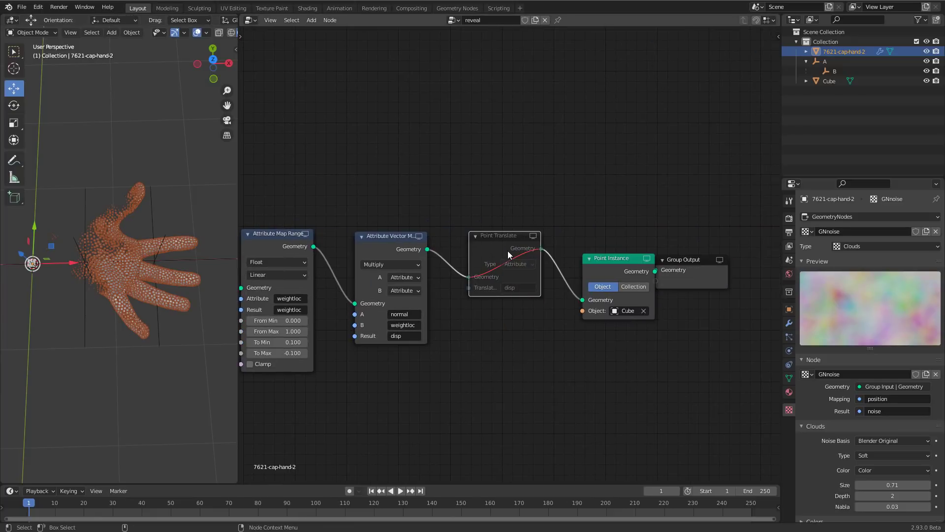
key(m)
middle_drag(164, 345, 111, 327)
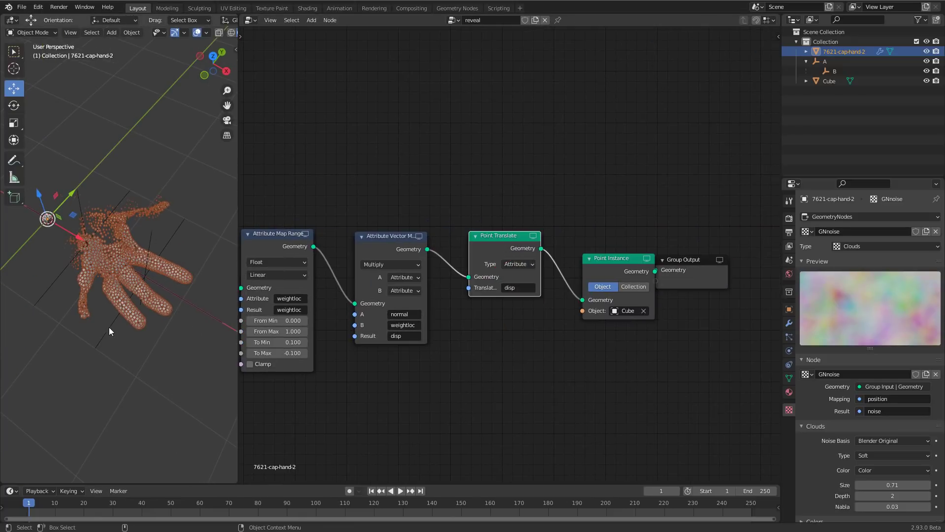
click(143, 275)
key(g)
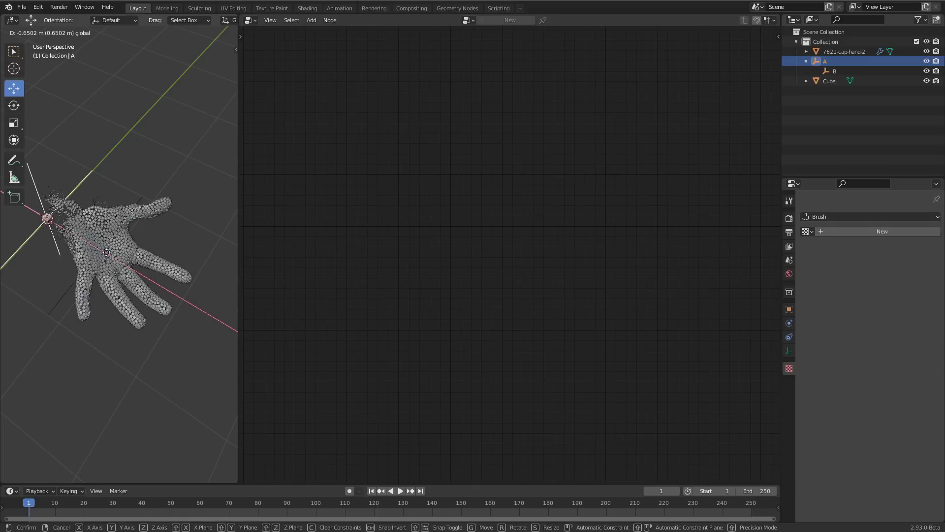
click(106, 257)
click(123, 282)
Set the hand's Point Distribute node to a maximum density of 40000 and a minimum distance of 0.01 m.
middle_drag(363, 370, 459, 299)
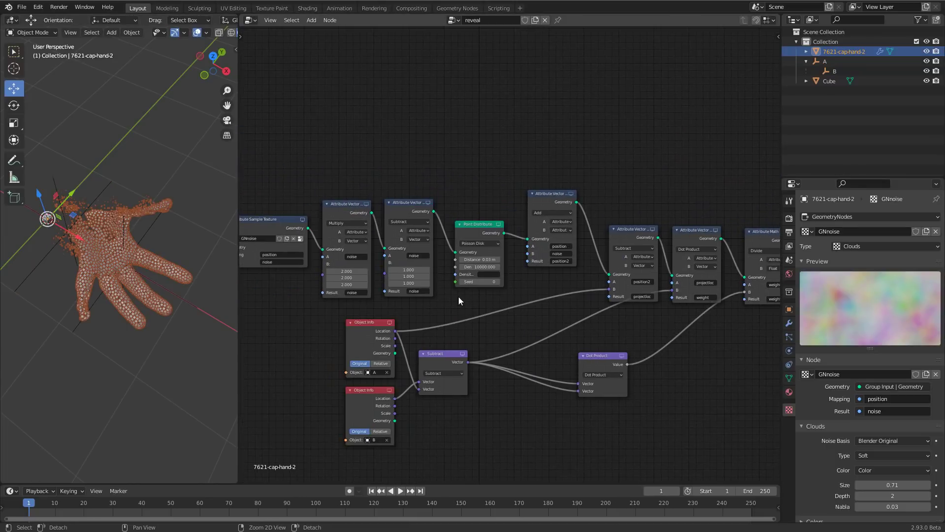
scroll(459, 299, up, 2)
scroll(136, 278, up, 4)
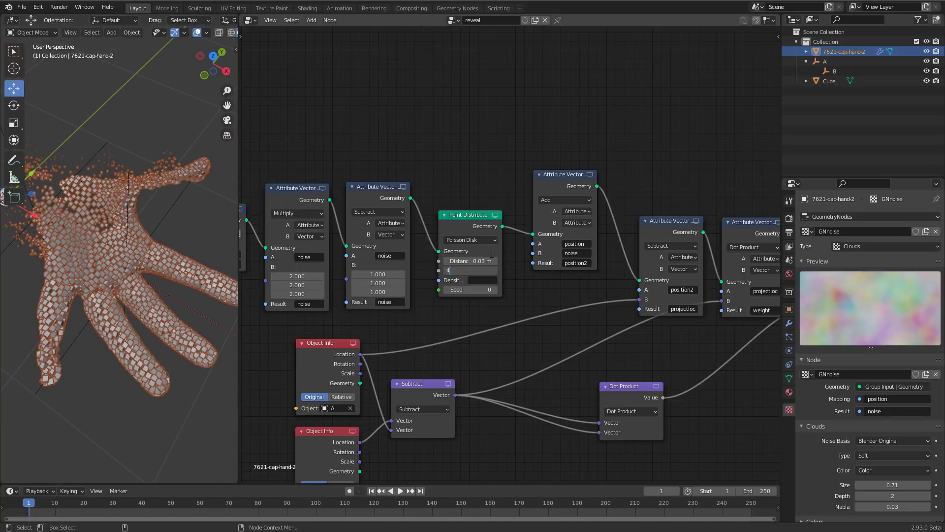
key(Return)
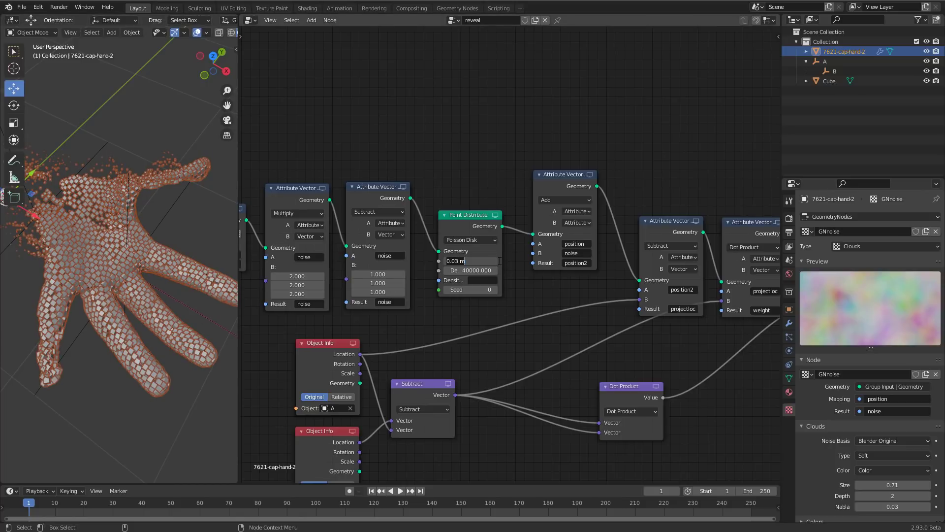
key(Return)
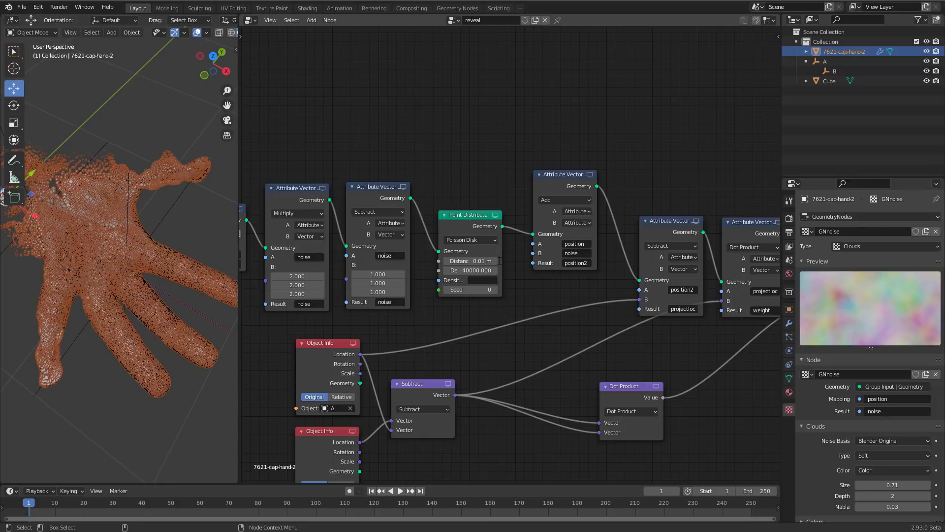
Scale the instanced Cube's mesh down to about 0.45 in Edit Mode, followed by a slight further reduction.
click(94, 415)
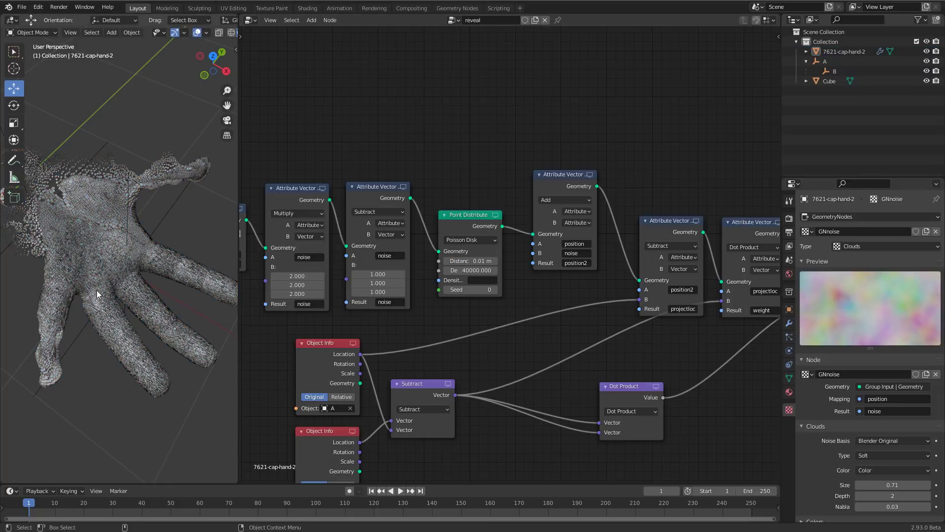
middle_drag(120, 232, 123, 270)
click(22, 265)
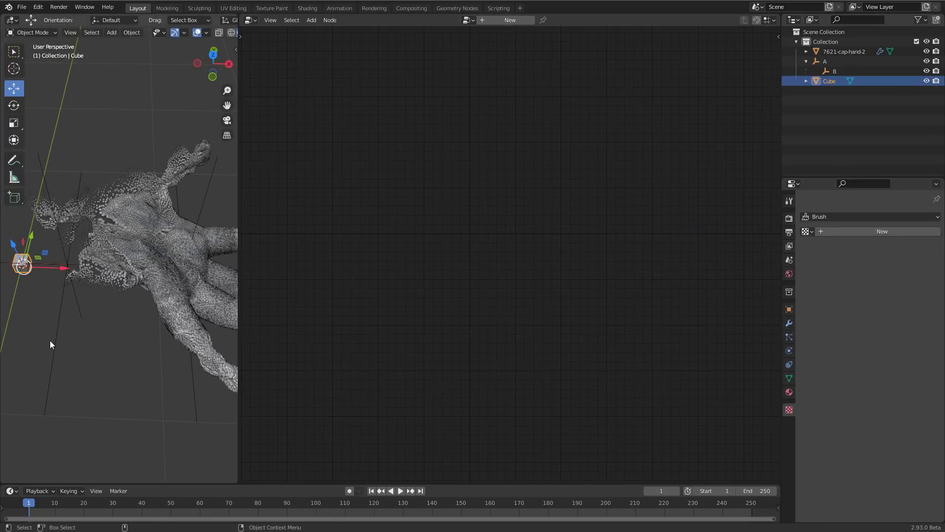
key(Tab)
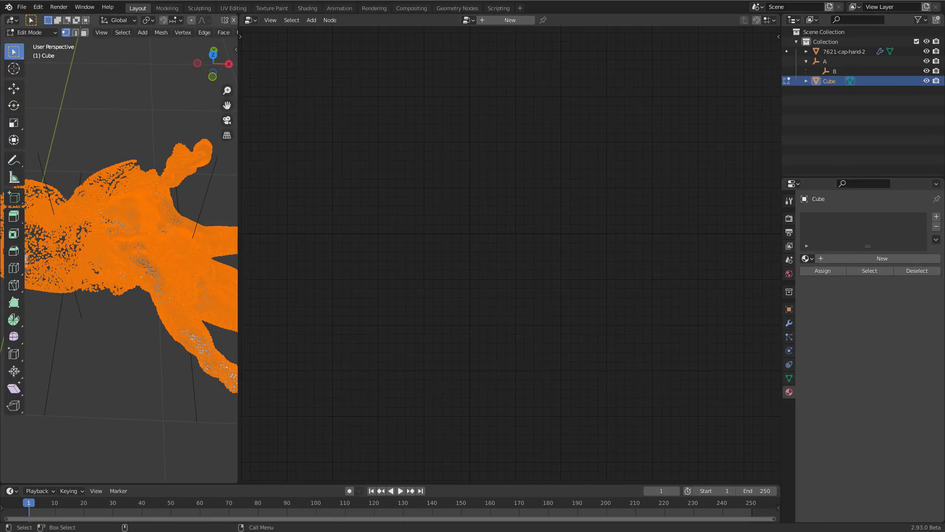
key(s)
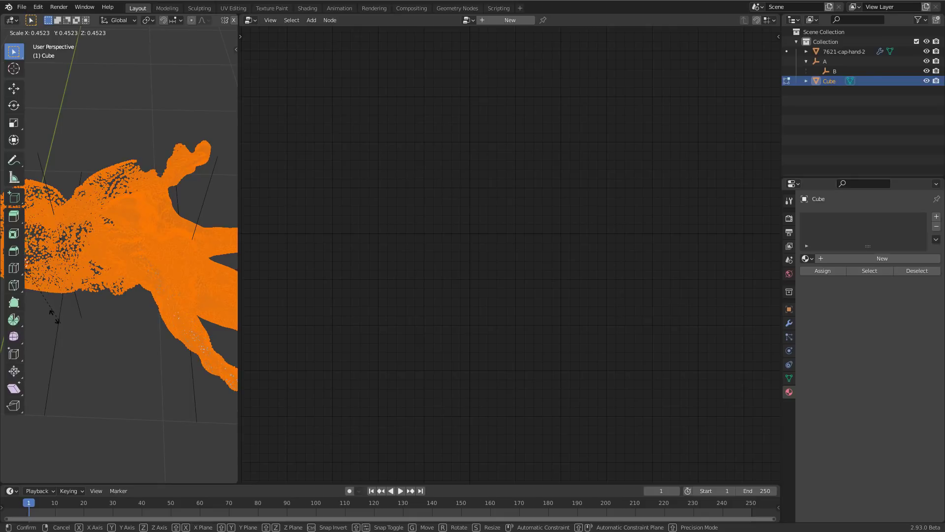
click(54, 317)
scroll(148, 246, up, 6)
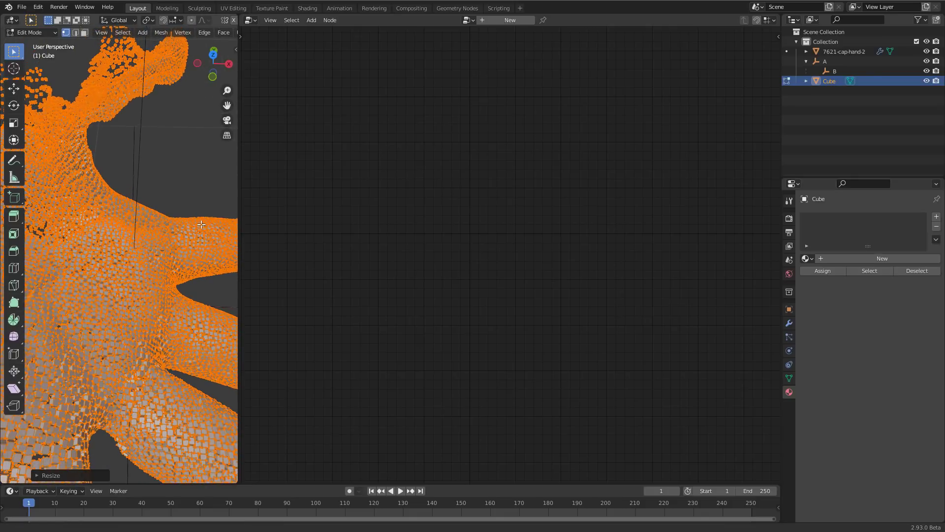
scroll(202, 225, down, 5)
key(s)
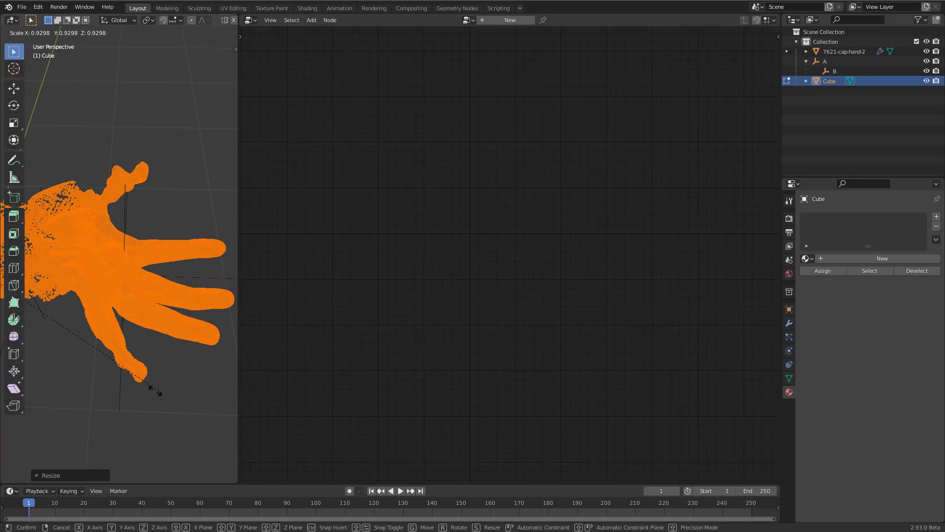
click(148, 389)
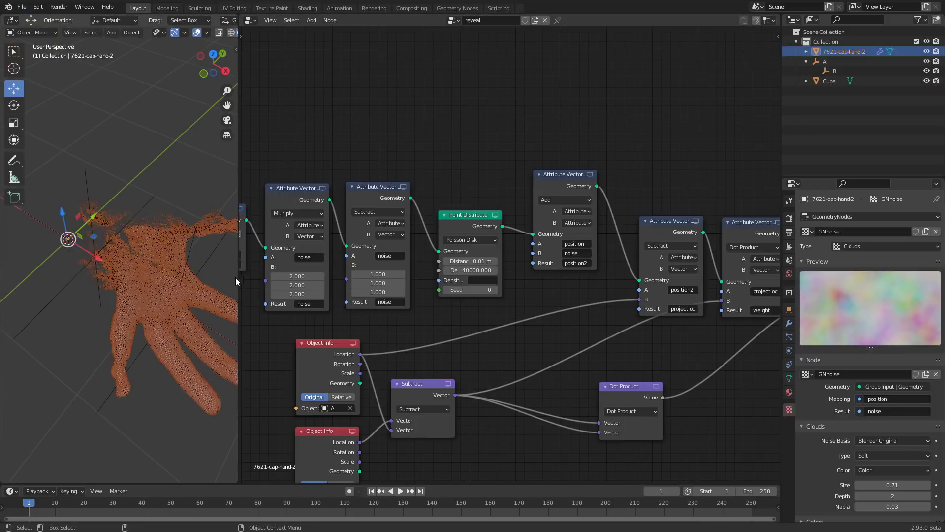
Move empty A along the X axis past the fingertips to 2.257 m and keyframe its location at frame 1.
drag(235, 280, 423, 280)
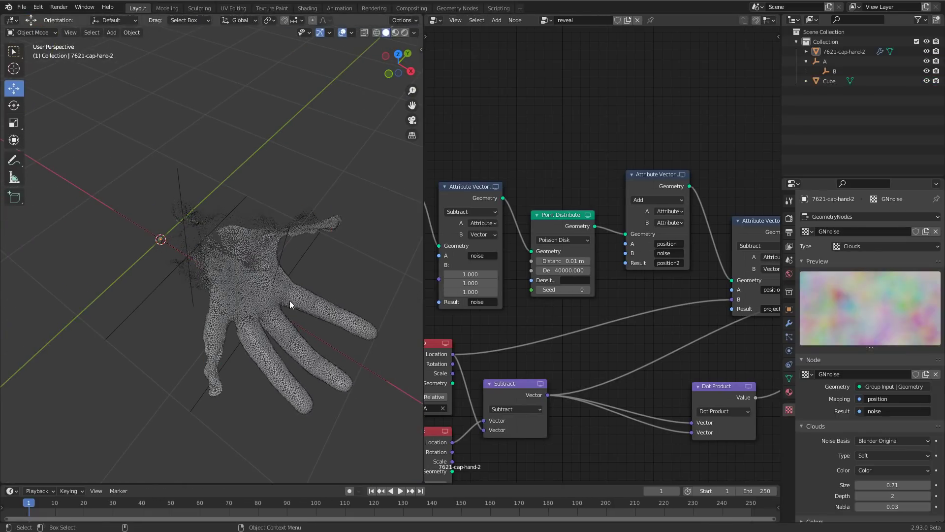
click(153, 244)
middle_drag(152, 244, 153, 315)
click(194, 252)
key(g)
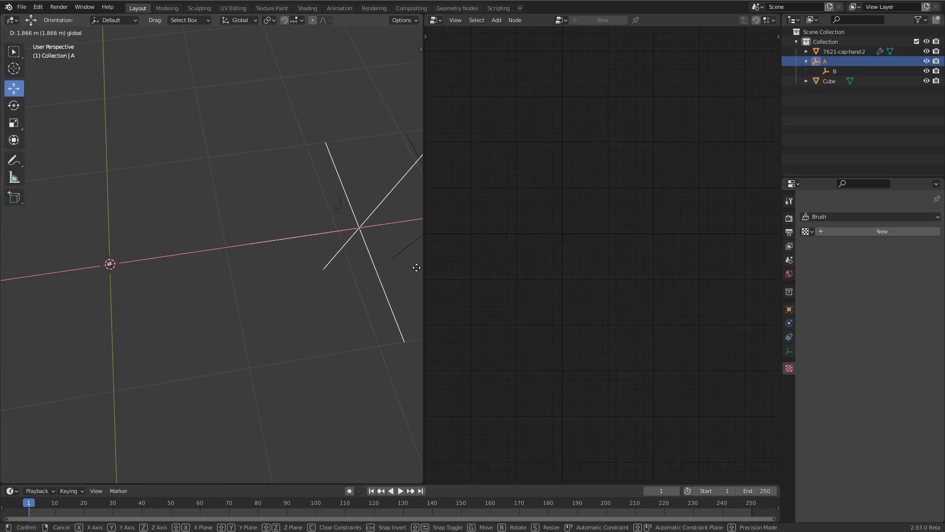
click(399, 266)
shift+middle_drag(239, 344, 177, 355)
drag(274, 257, 302, 256)
click(789, 310)
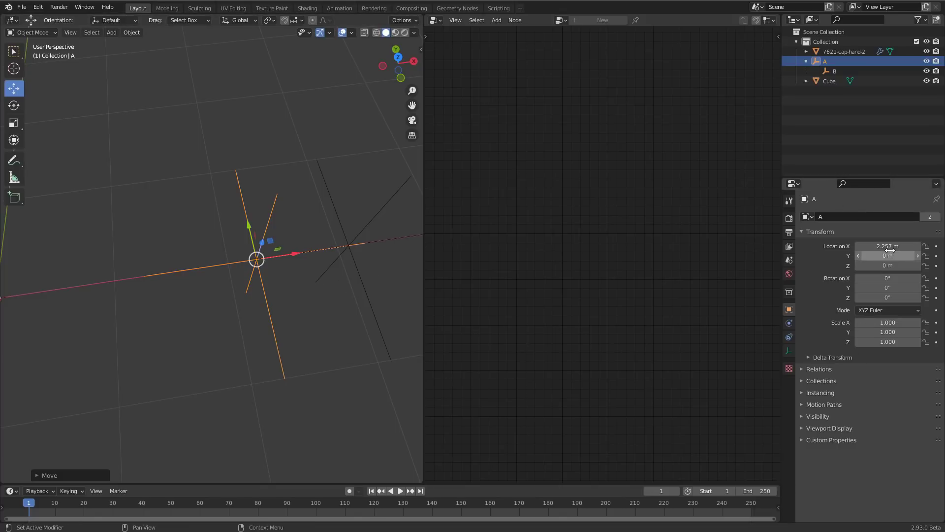
key(i)
At frame 251, move empty A along the X axis beyond the wrist to about -0.948 m and keyframe its location.
key(space)
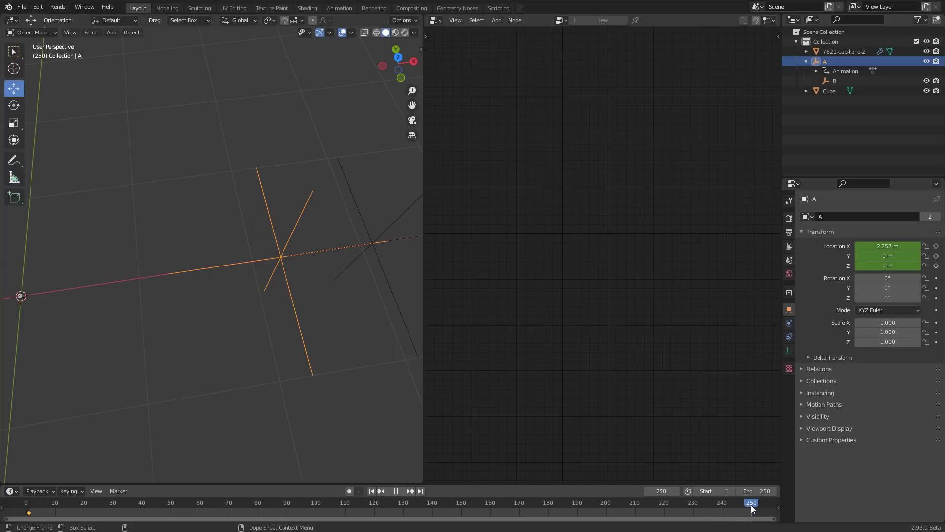
middle_drag(327, 306, 341, 255)
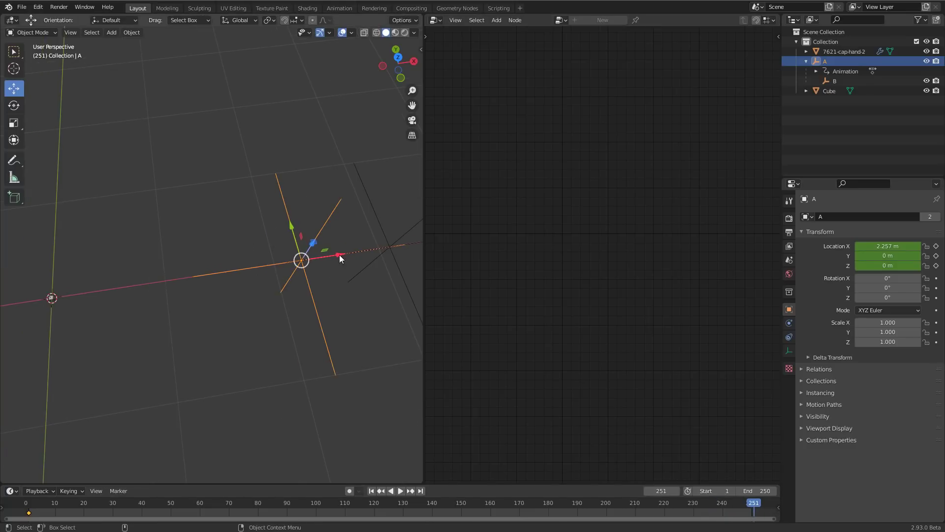
key(g)
key(x)
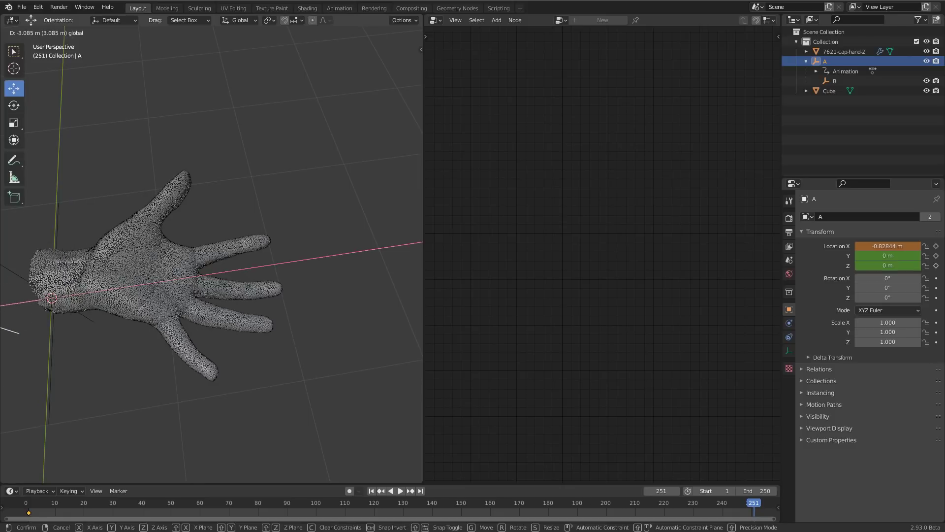
click(118, 311)
key(i)
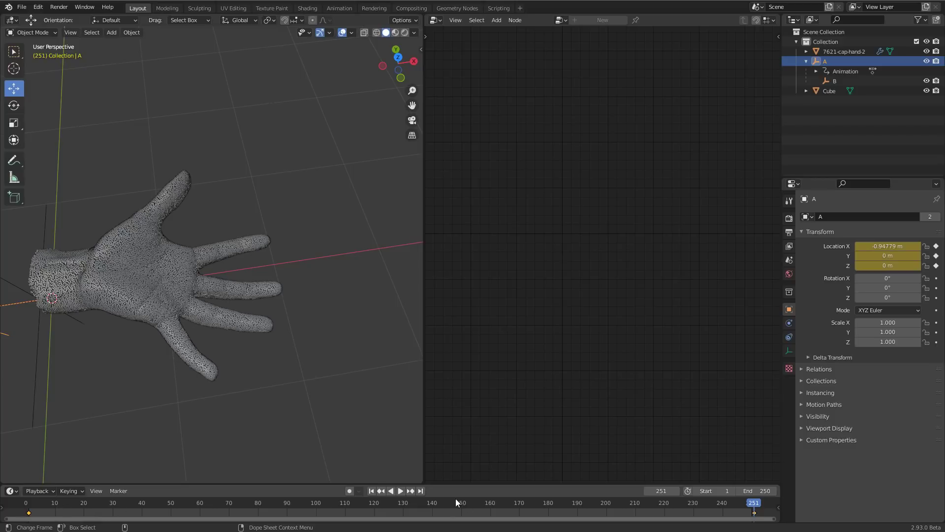
Play and scrub through the empty A animation in an enlarged viewport to review how the hand is revealed.
click(401, 492)
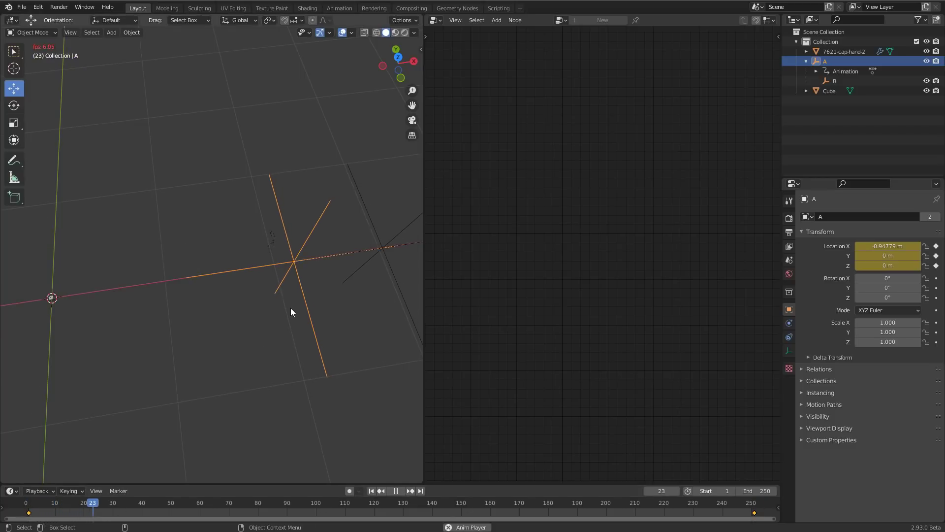
click(104, 508)
drag(194, 510, 445, 497)
drag(430, 275, 658, 291)
middle_drag(551, 313, 522, 355)
drag(407, 503, 101, 504)
key(space)
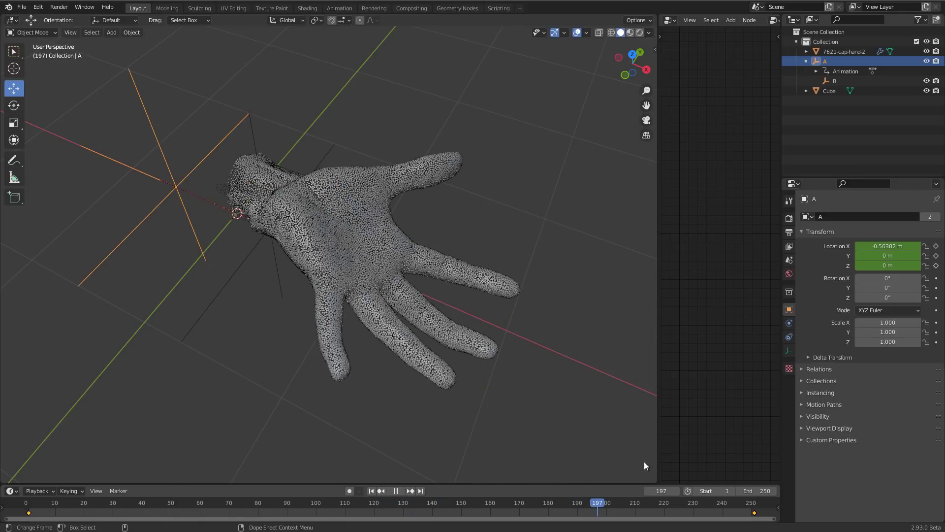
key(space)
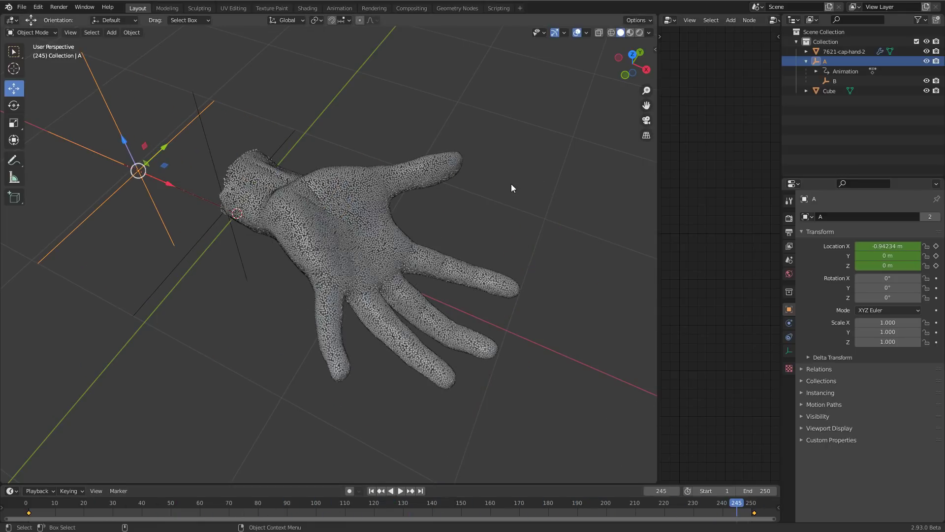